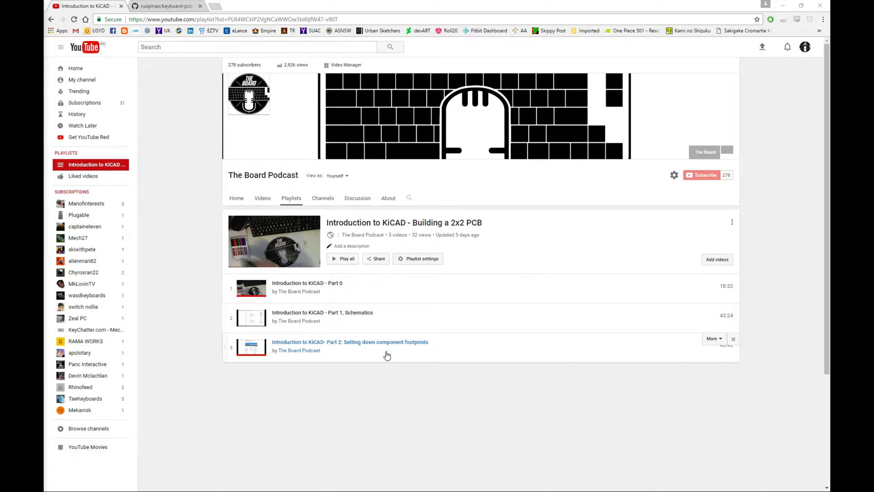
Step: Switch to the ruiqimao keyboard-pcb-guide page on GitHub and go to its Routing section
click(179, 10)
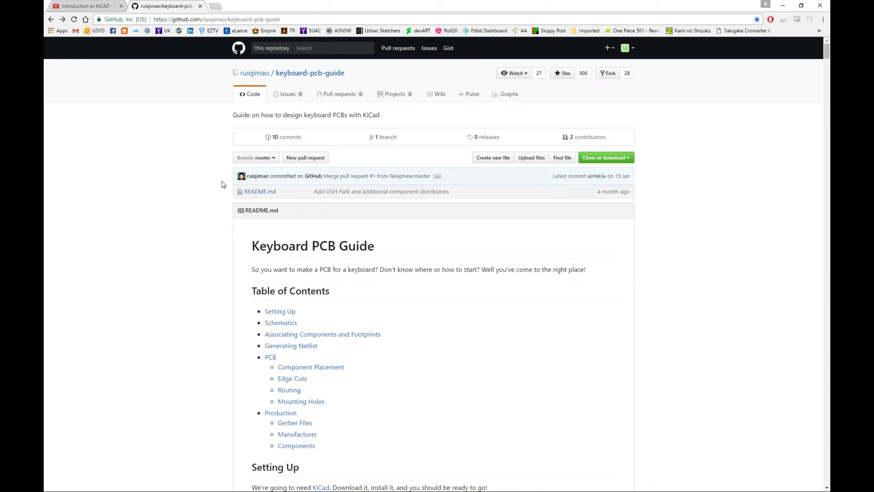
click(297, 19)
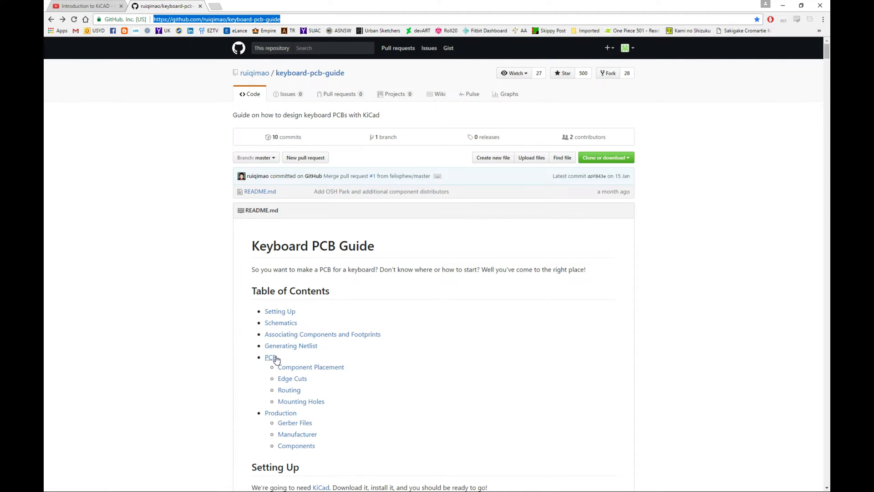
click(286, 390)
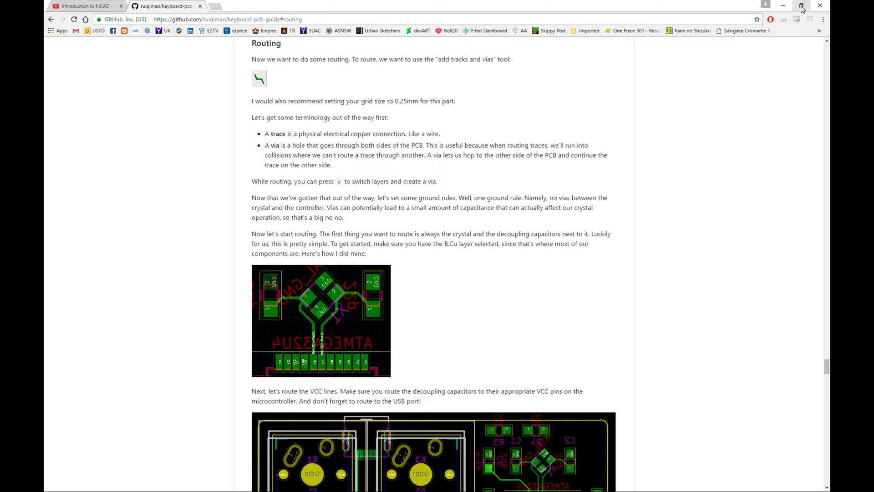
Step: Move the browser out of the way and open the board file 2x2.kicad_pcb from the KiCad project
drag(675, 7, 9, 51)
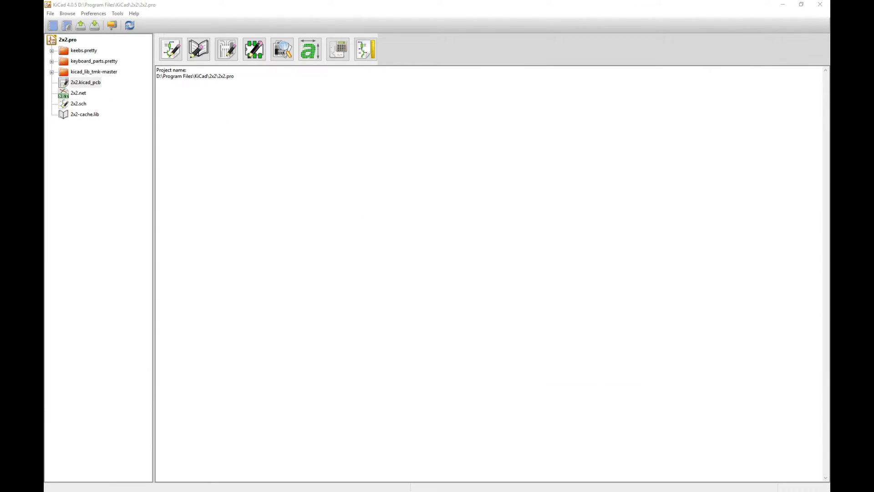
click(282, 139)
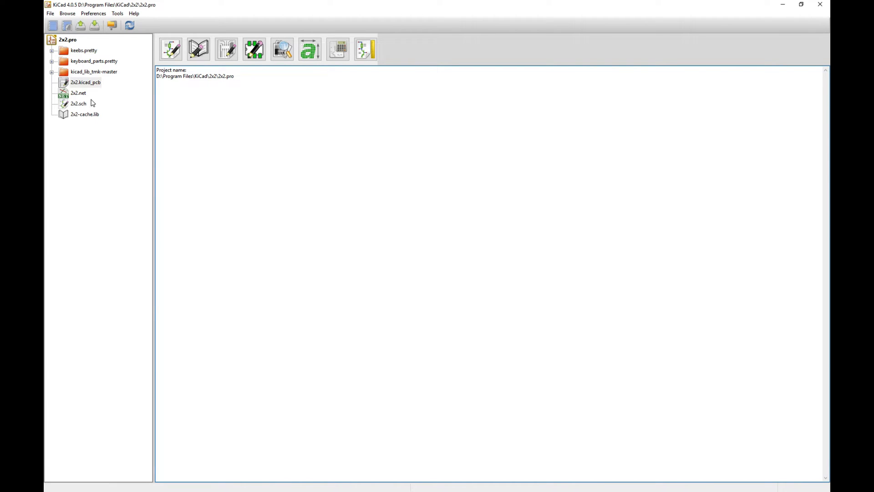
double_click(94, 84)
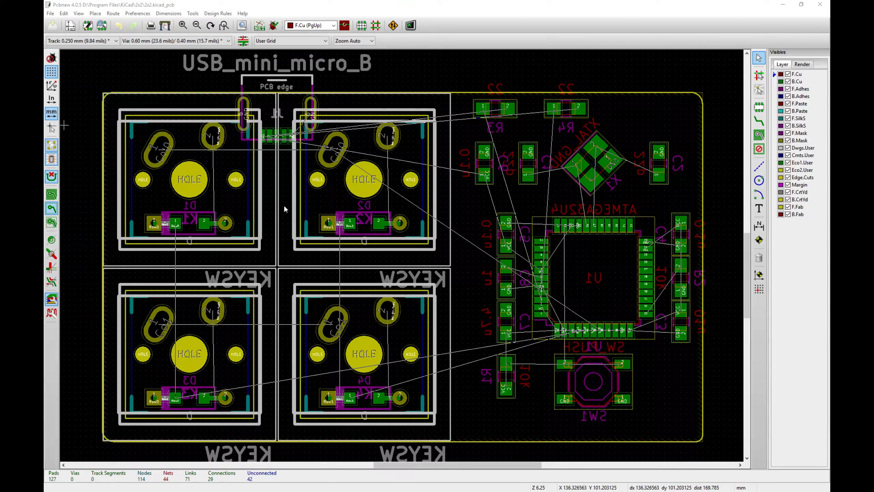
Step: Hide the ratsnest and activate the Add Tracks tool with B.Cu as the working layer
click(782, 82)
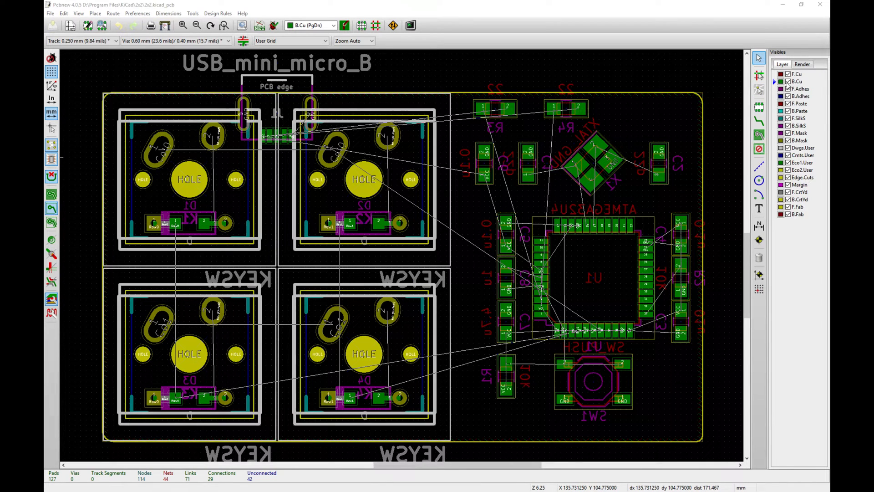
click(802, 65)
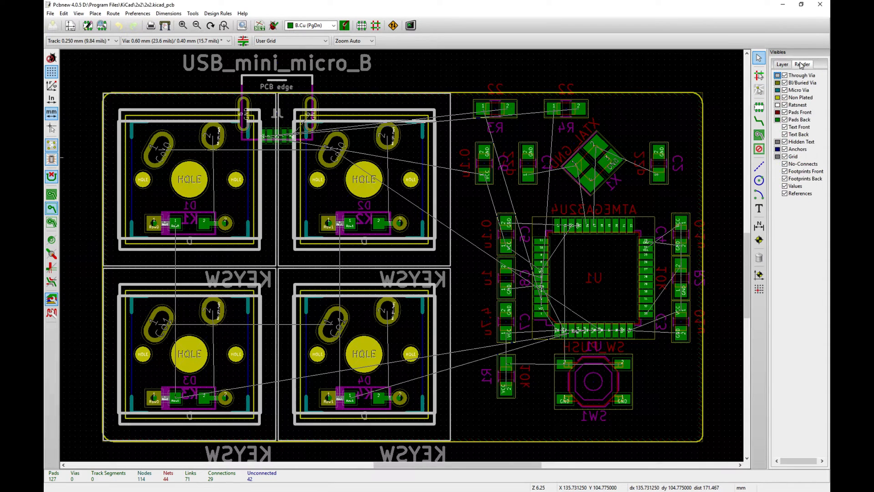
click(785, 105)
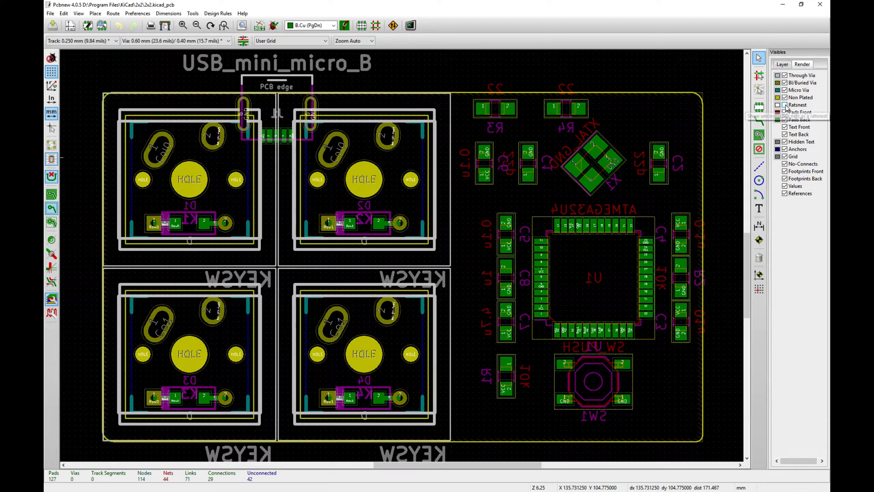
click(783, 64)
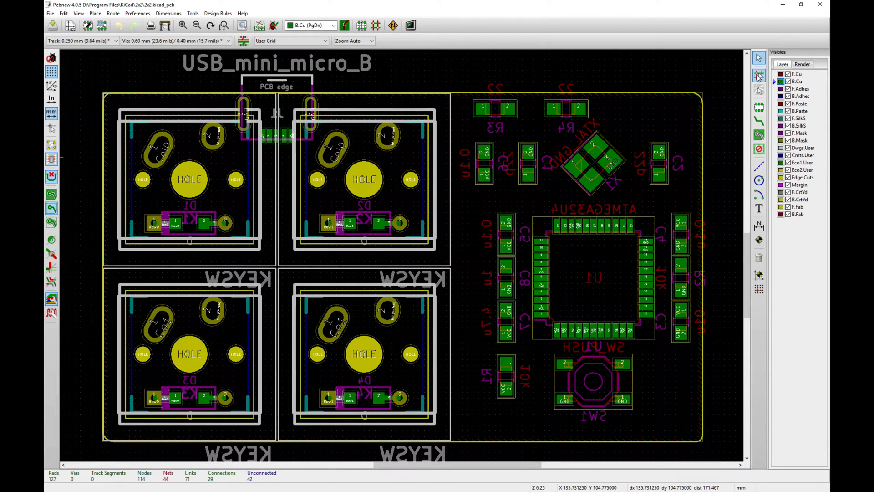
click(761, 121)
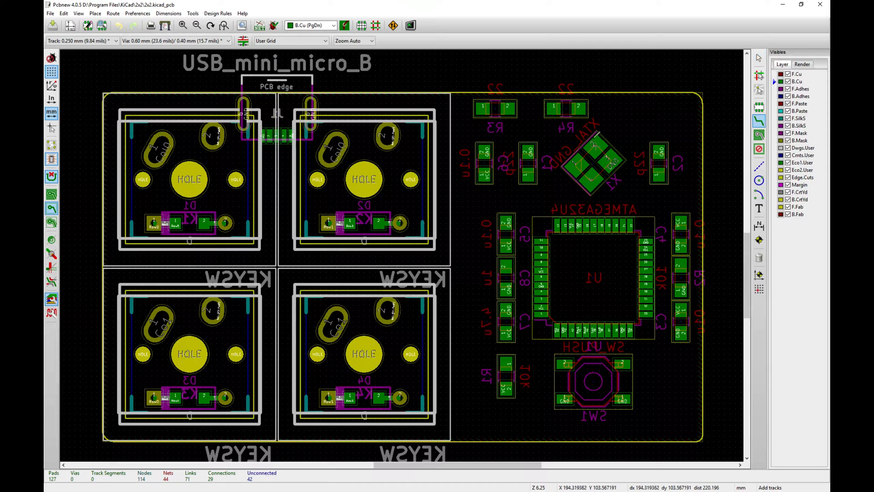
click(530, 174)
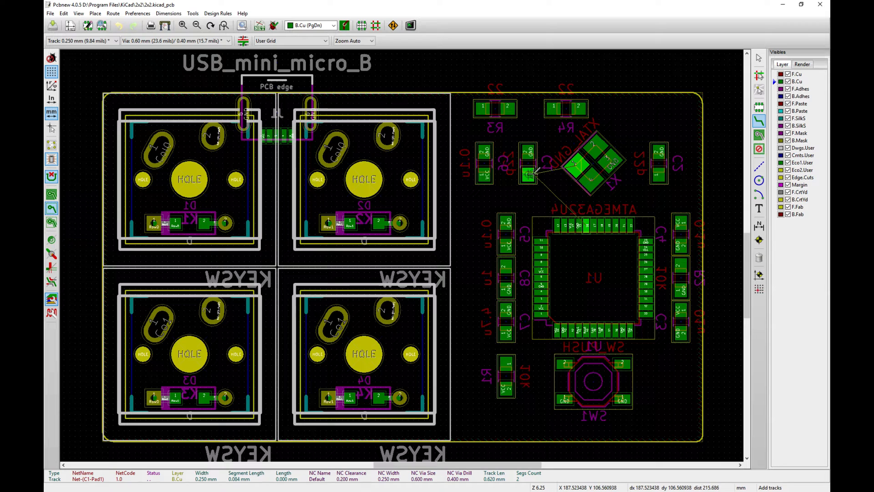
click(577, 165)
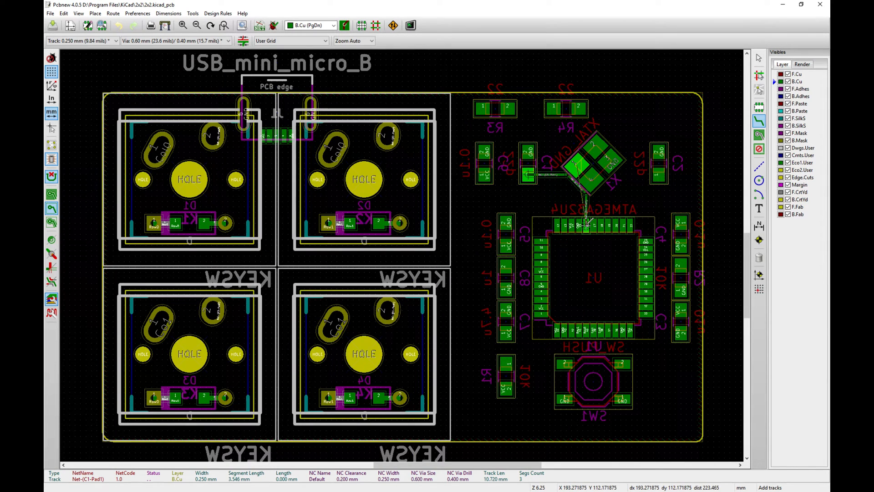
click(587, 210)
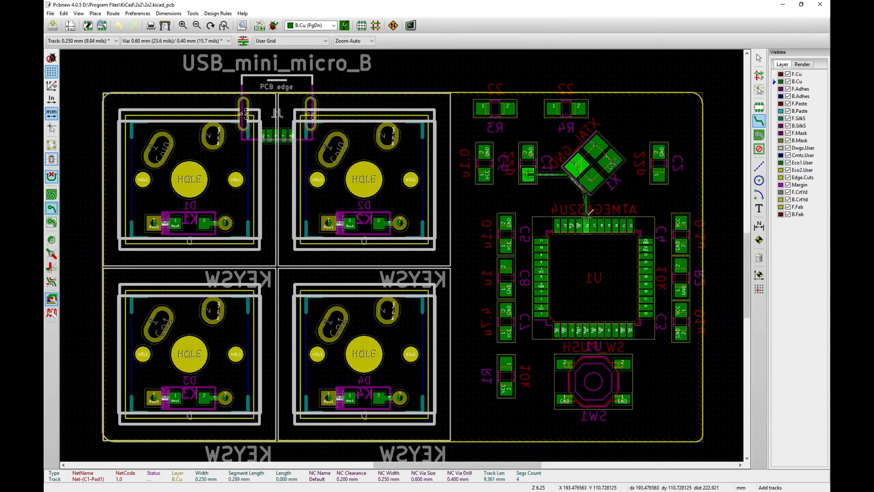
click(588, 222)
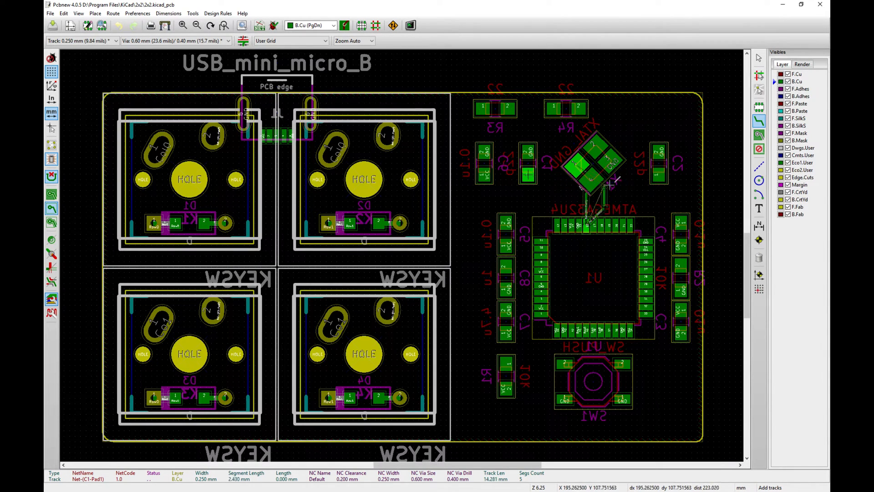
key(Escape)
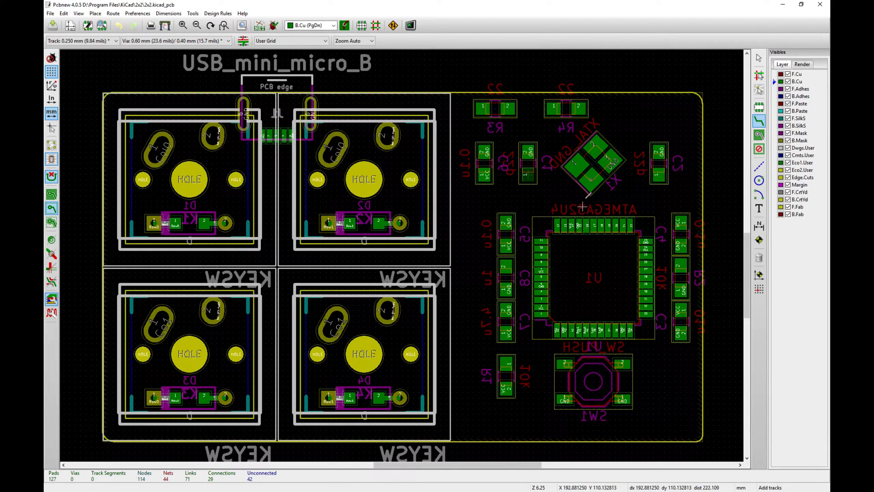
Step: Route 0.250 mm B.Cu tracks from pad 1 of capacitor C1 to pin 16 of U1 and to pad 1 of crystal X1
click(528, 174)
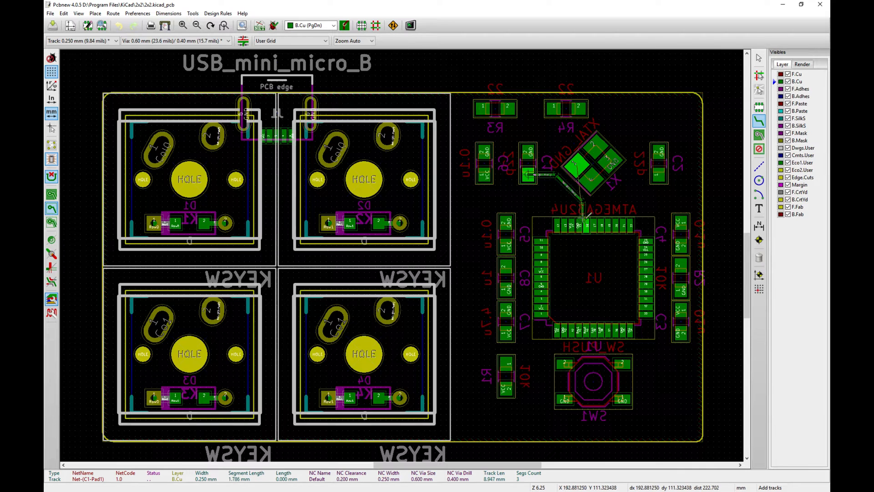
click(588, 223)
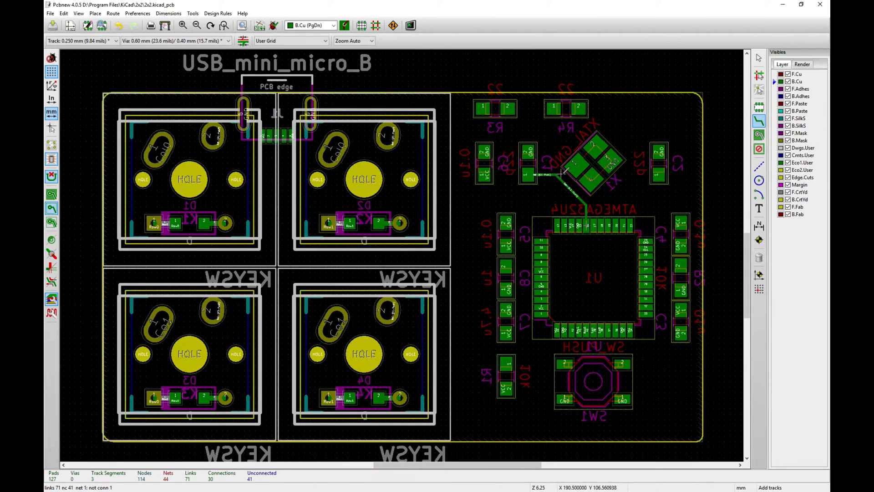
click(529, 174)
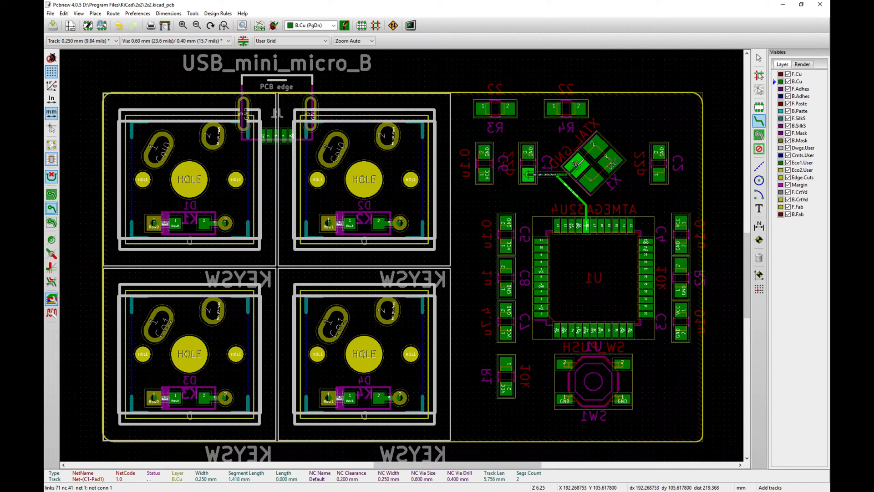
click(575, 165)
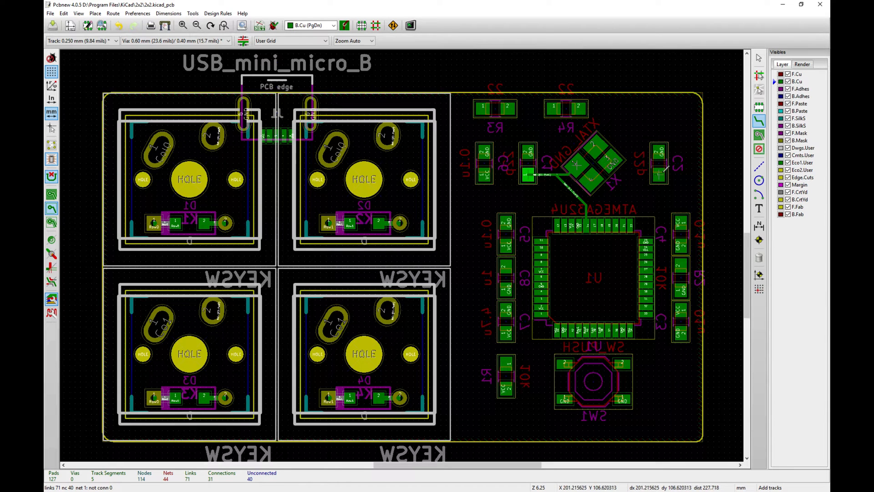
Step: Route a 0.250 mm B.Cu track from pad 1 of capacitor C2 around the crystal's GND pad to pad 2 of X1
click(660, 173)
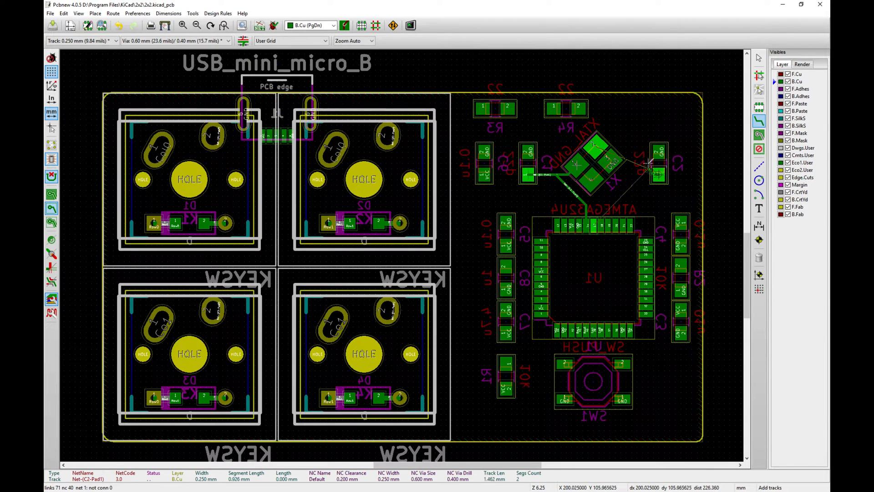
click(615, 131)
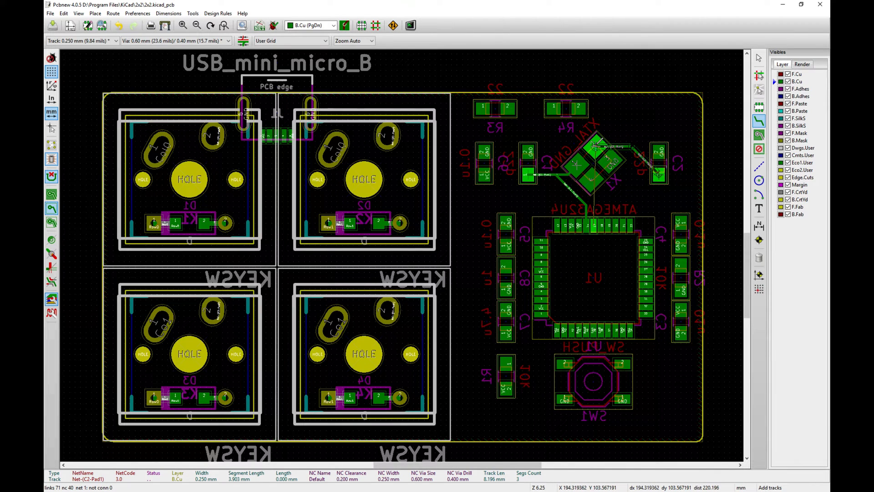
click(600, 140)
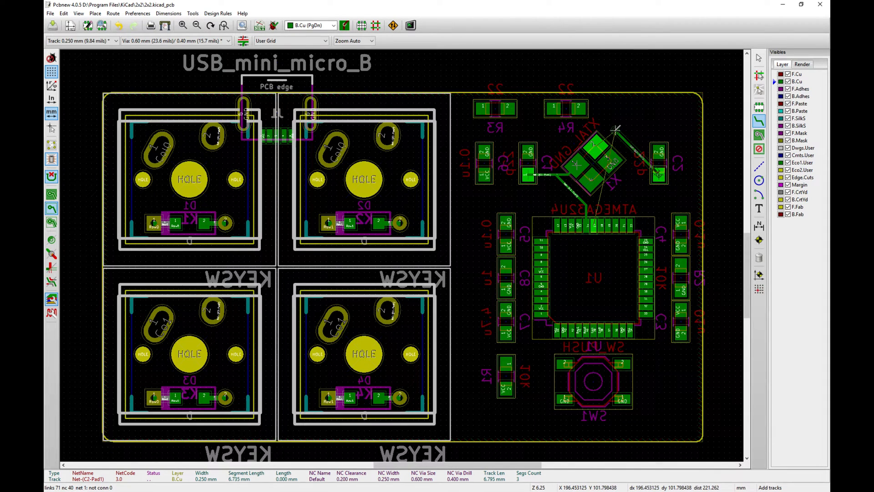
double_click(597, 146)
click(596, 145)
click(659, 174)
click(596, 147)
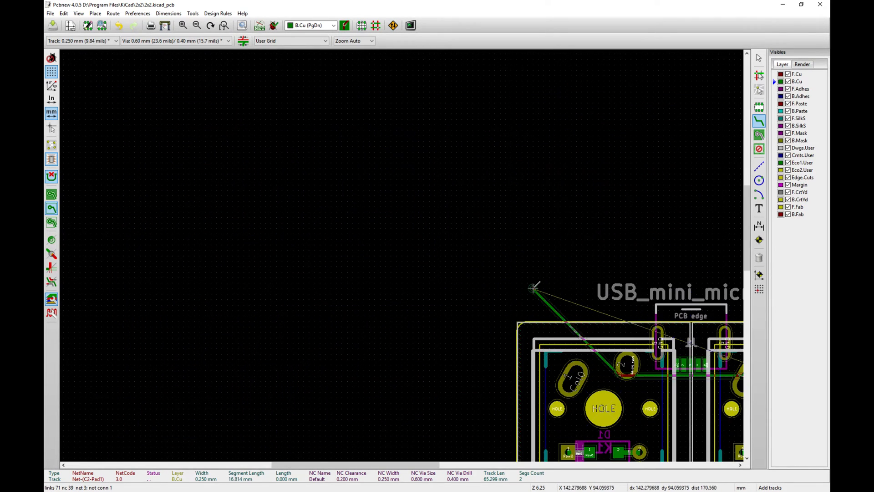
key(Escape)
Step: Examine the guide's example picture of the crystal and capacitor routing in the browser and return to the board
scroll(571, 322, down, 4)
scroll(396, 248, up, 3)
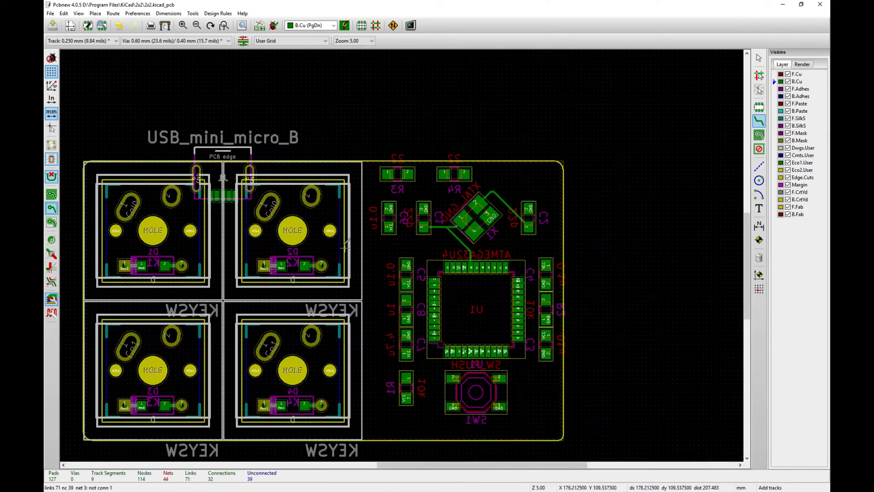
scroll(499, 247, up, 1)
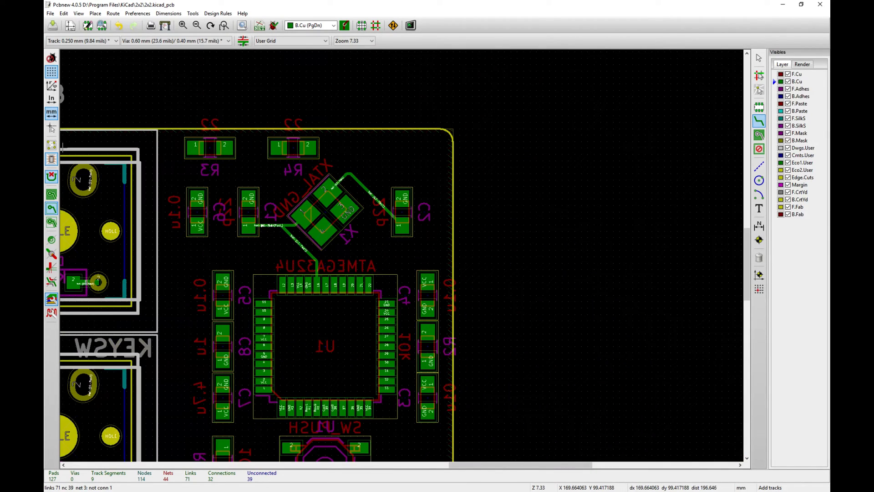
key(alt+Tab)
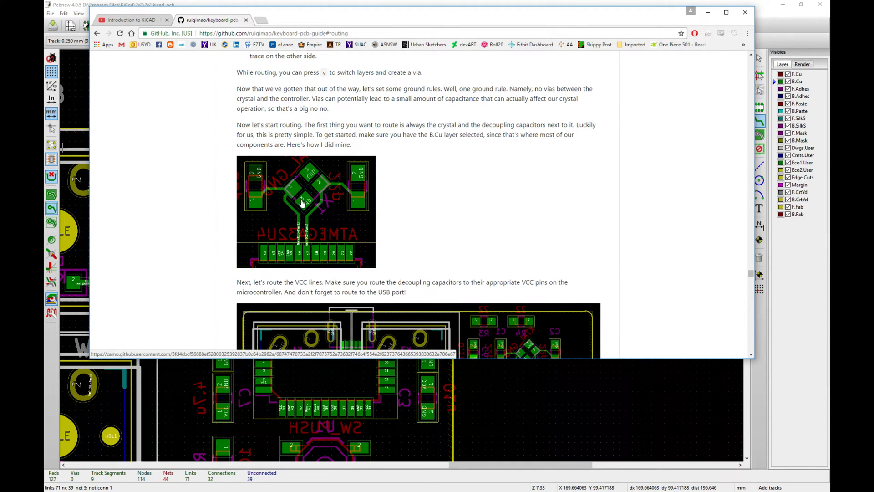
drag(462, 26, 44, 58)
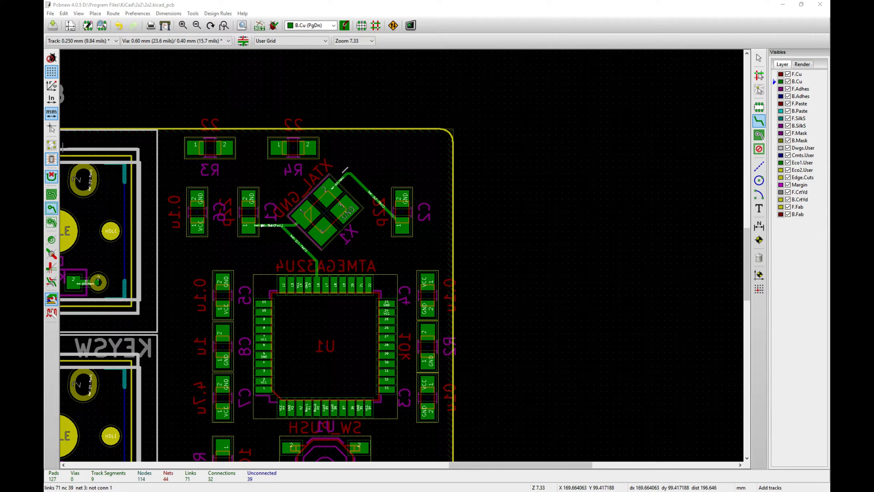
click(327, 191)
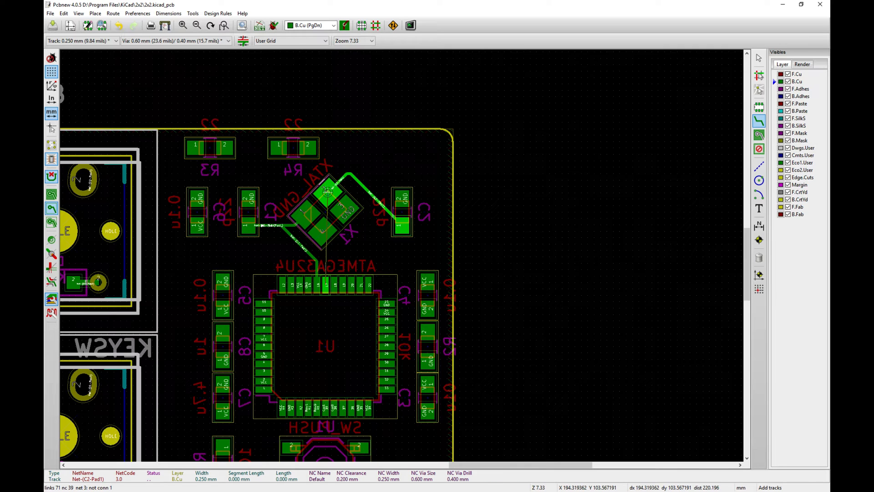
key(Escape)
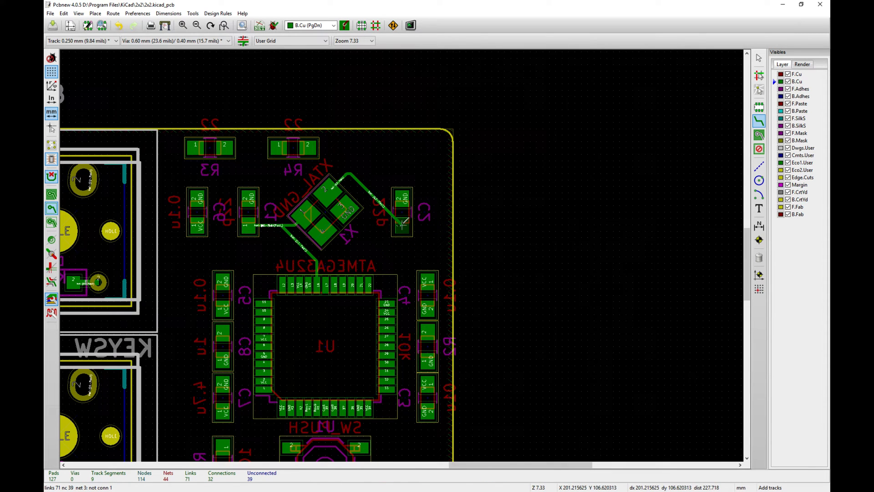
click(403, 225)
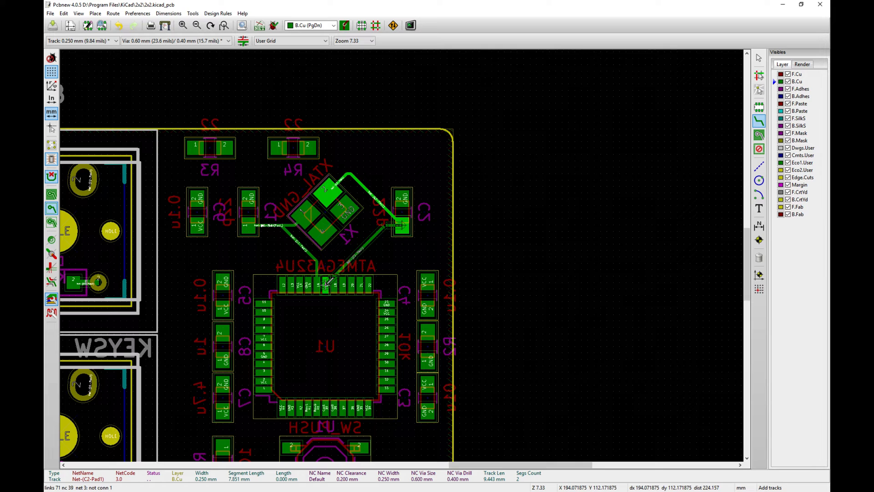
key(Escape)
Step: Route a 0.250 mm B.Cu track from pad 2 of crystal X1 around its GND pad to pin 17 of U1
click(328, 192)
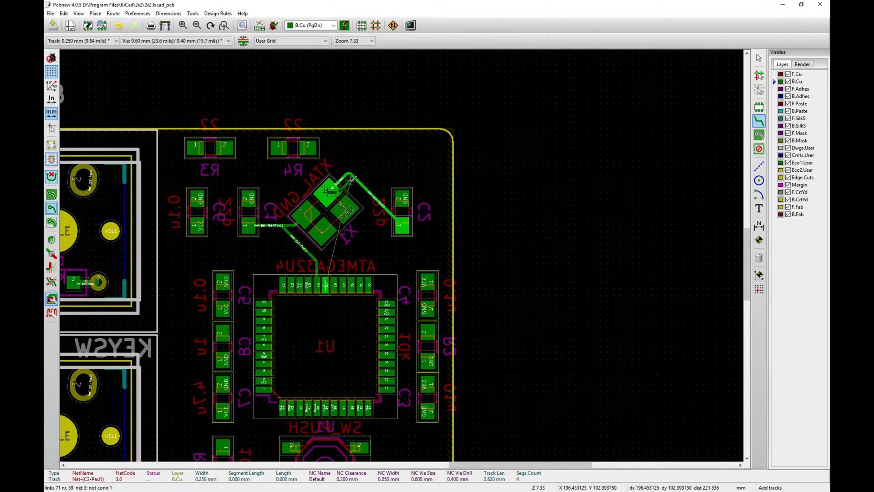
double_click(352, 179)
click(351, 179)
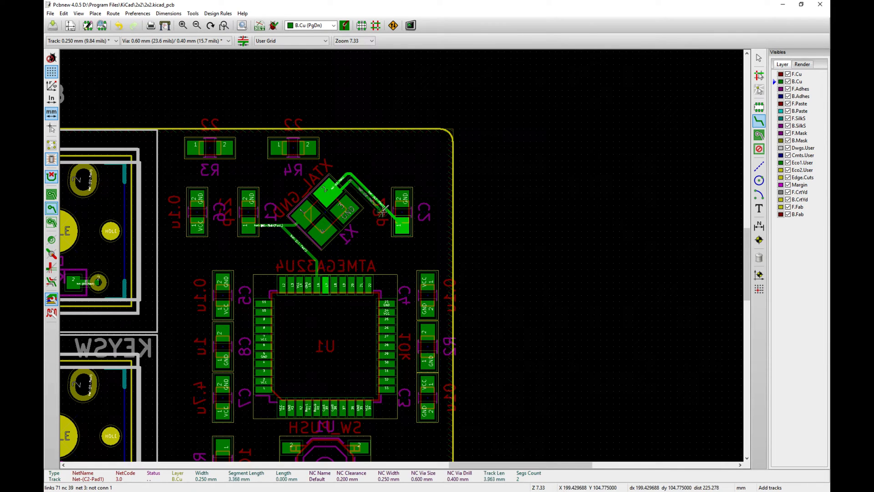
double_click(383, 211)
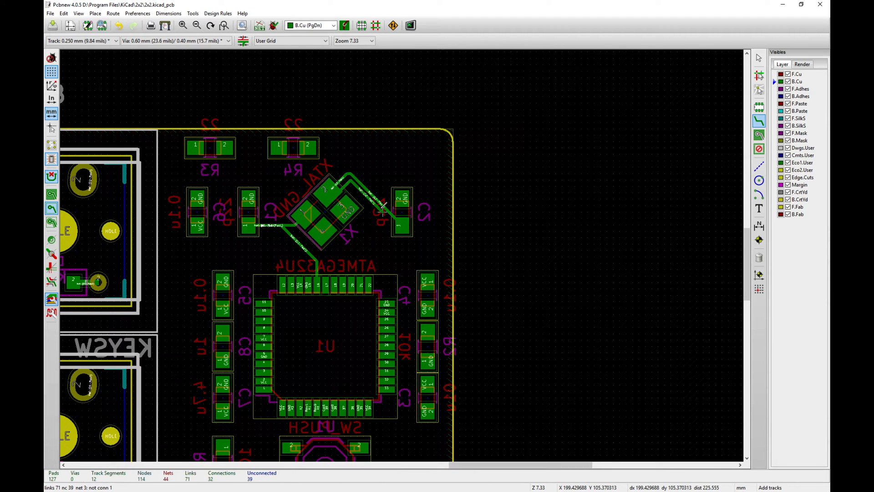
click(383, 210)
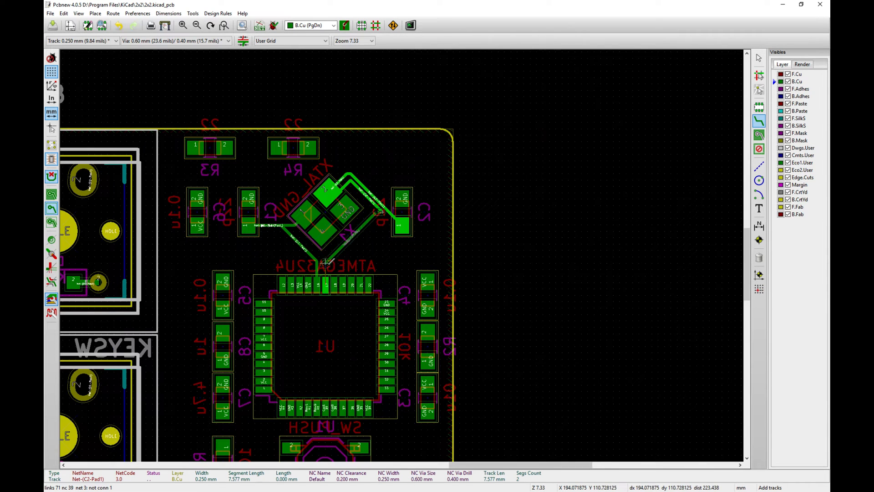
double_click(325, 257)
click(325, 257)
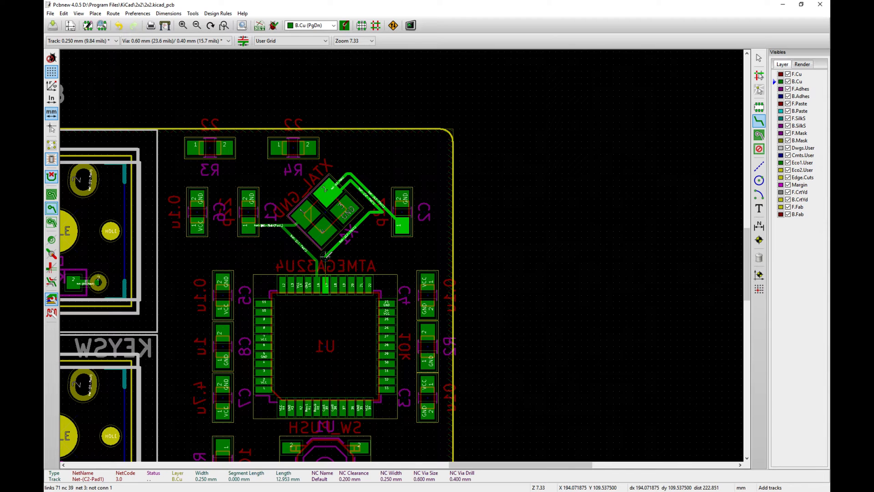
double_click(326, 284)
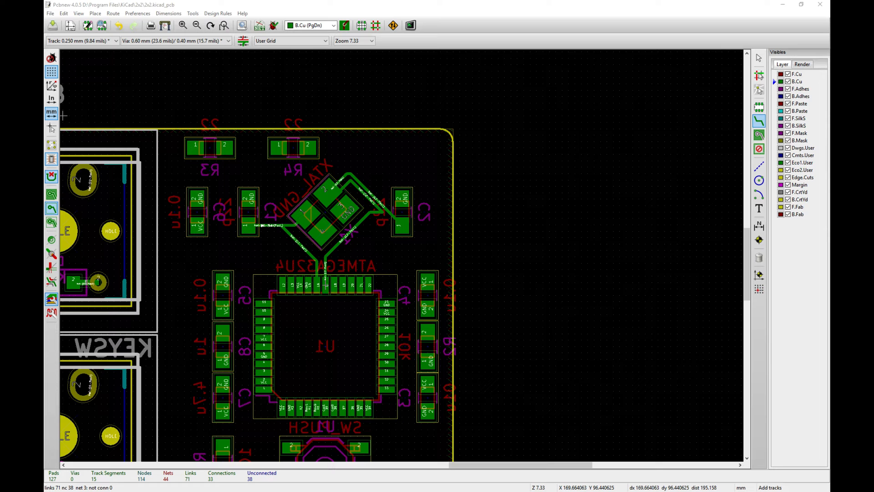
Step: Examine the guide's VCC routing instructions and example picture in the browser and return to the board
drag(44, 82, 411, 40)
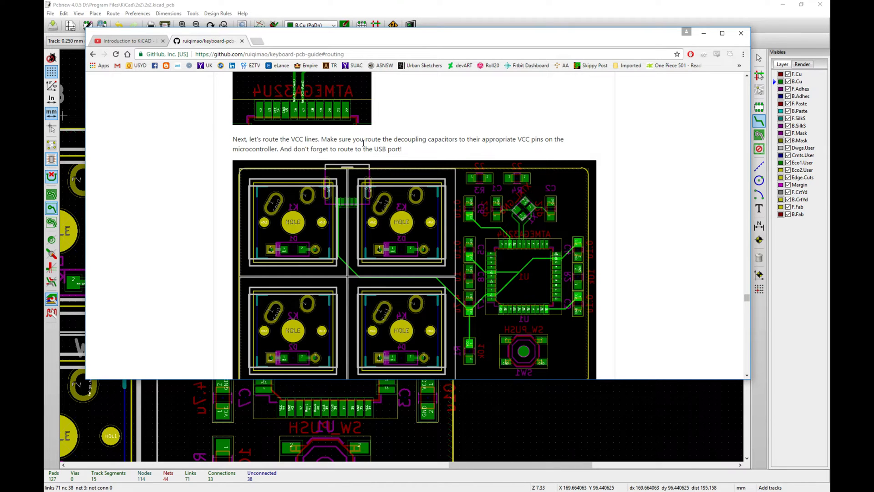
scroll(363, 143, down, 1)
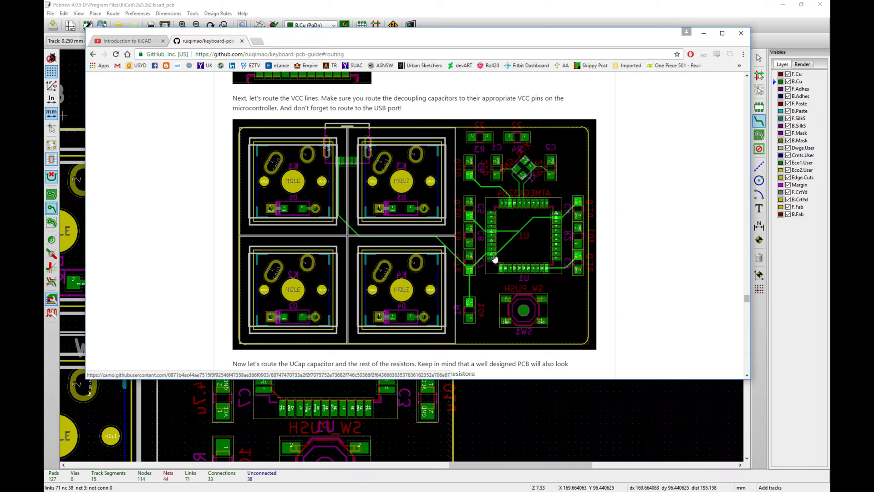
drag(437, 44, 143, 107)
drag(46, 104, 0, 108)
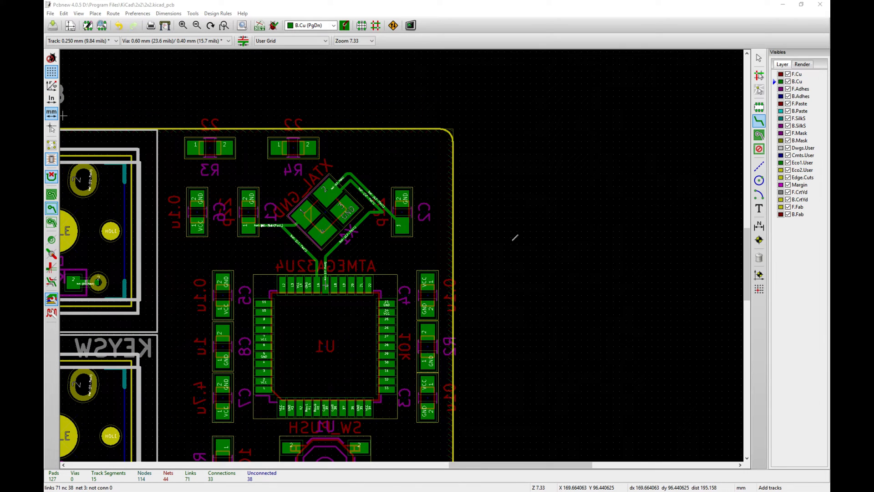
Step: Route a 0.250 mm B.Cu track from the VCC pad of capacitor C5 to the VCC pin on U1's left side
scroll(441, 207, down, 1)
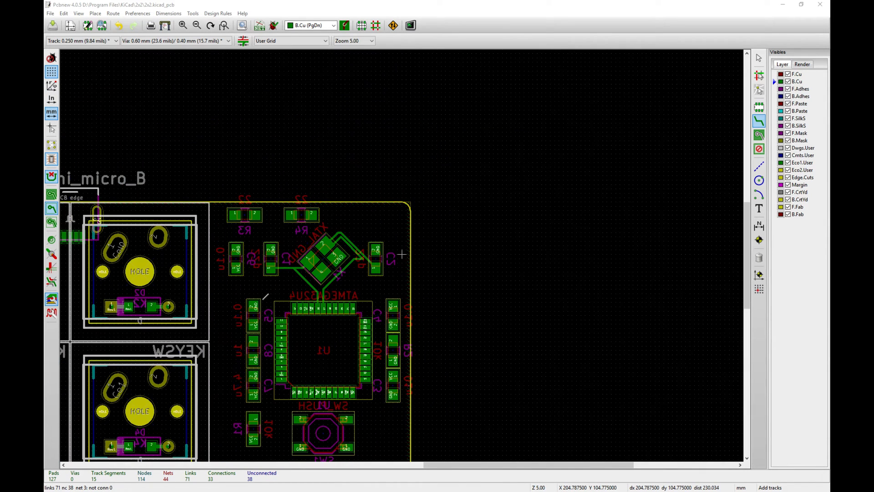
shift+scroll(292, 362, up, 1)
shift+scroll(295, 353, down, 3)
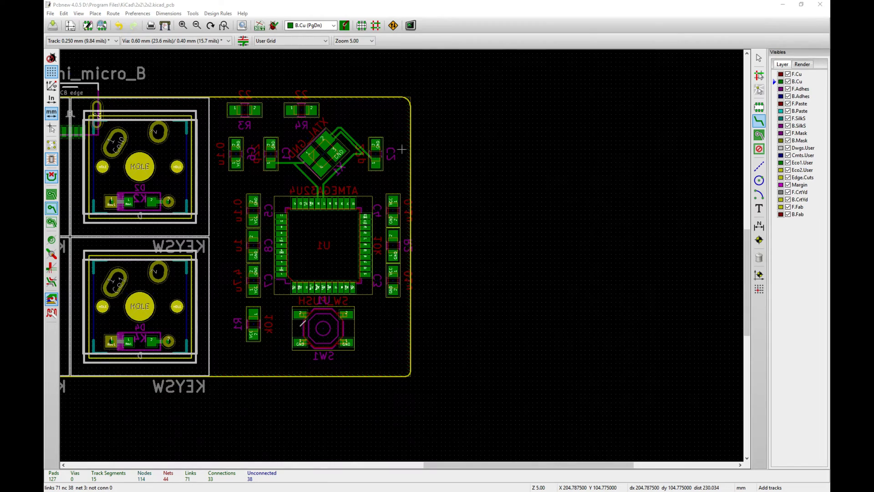
ctrl+scroll(303, 322, down, 1)
ctrl+scroll(303, 316, up, 1)
scroll(302, 315, down, 2)
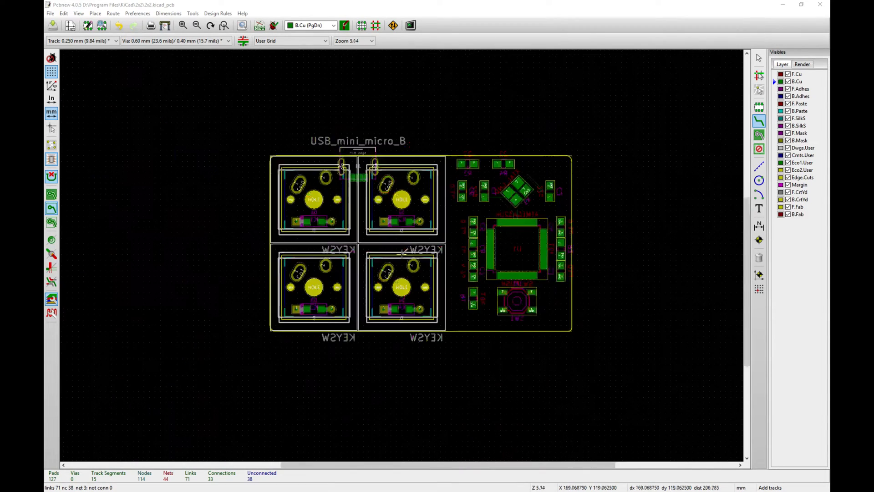
scroll(436, 249, up, 2)
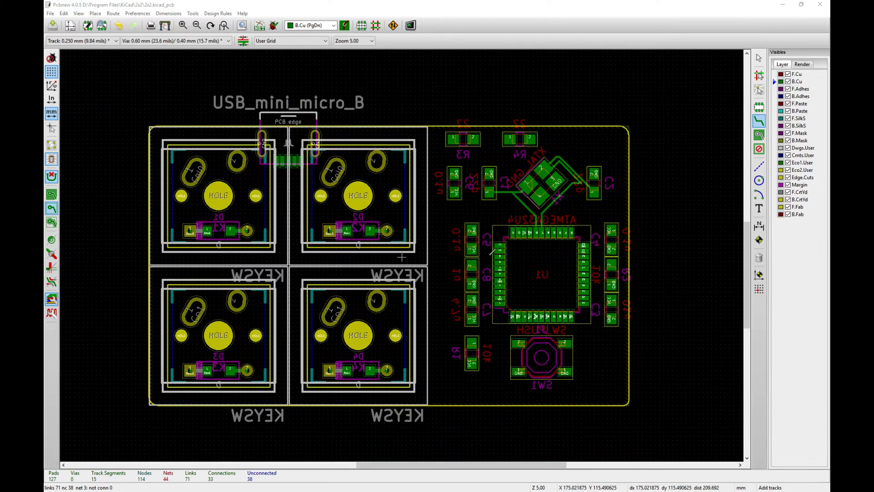
click(474, 248)
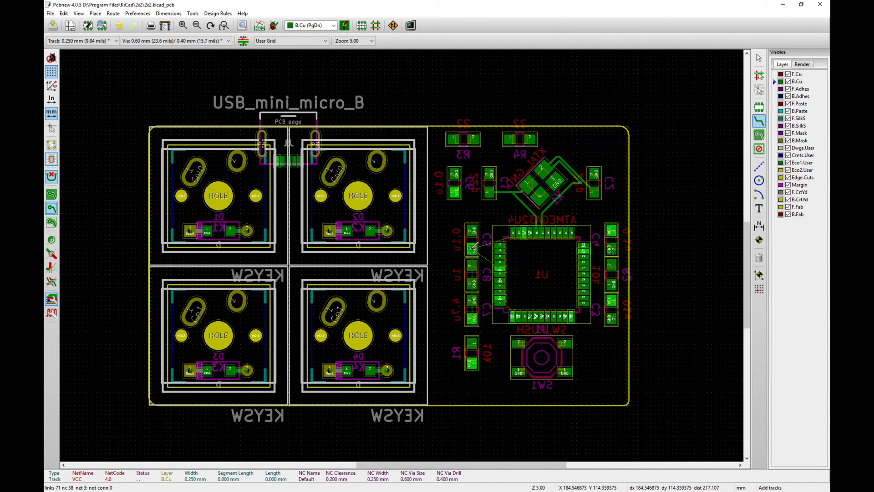
click(492, 264)
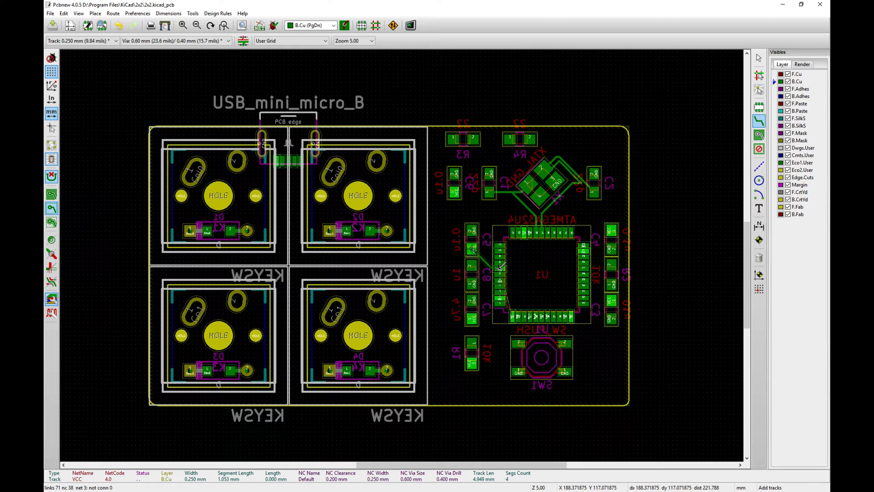
double_click(503, 266)
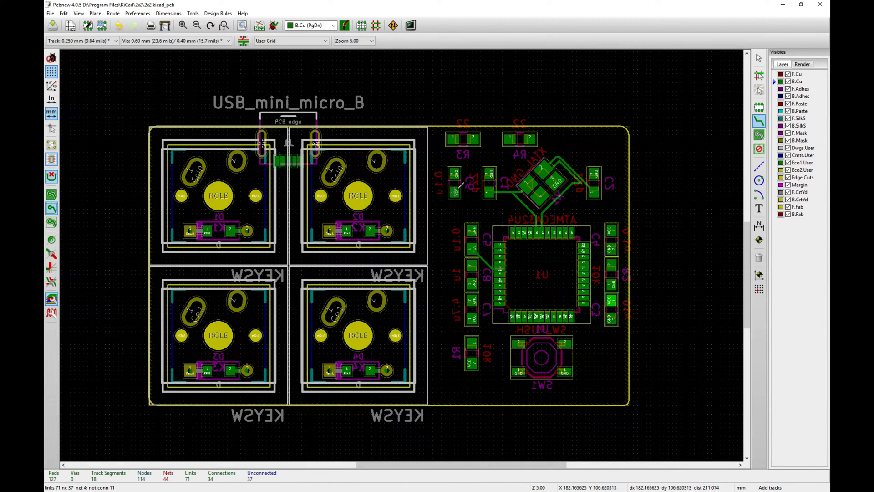
Step: Route a 0.250 mm B.Cu track from the VCC pad of capacitor C6 to the VCC pin on U1's upper edge
click(456, 193)
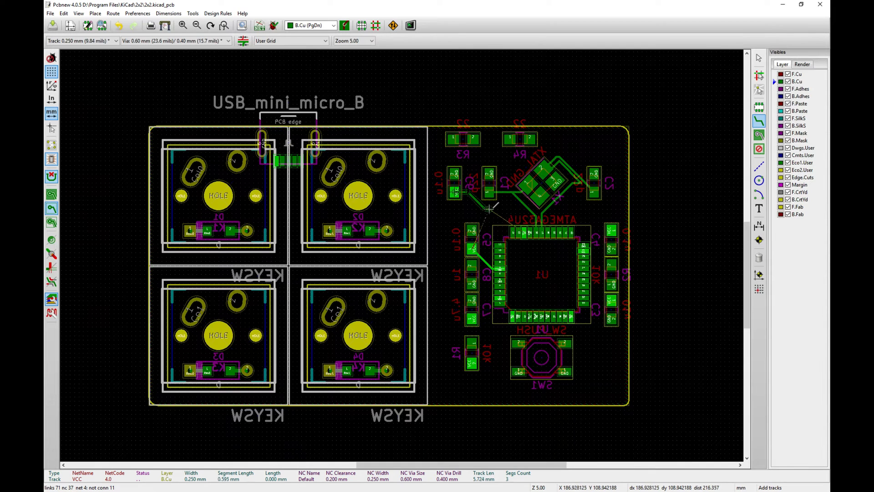
click(524, 210)
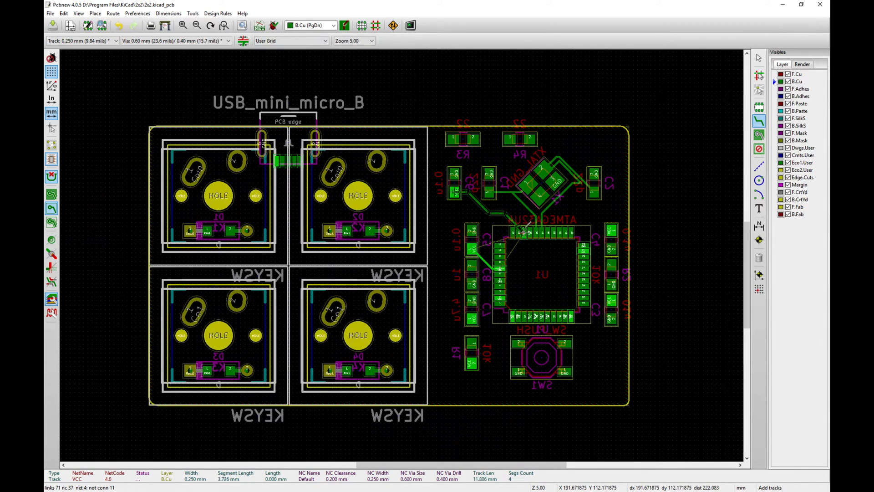
click(527, 211)
click(524, 231)
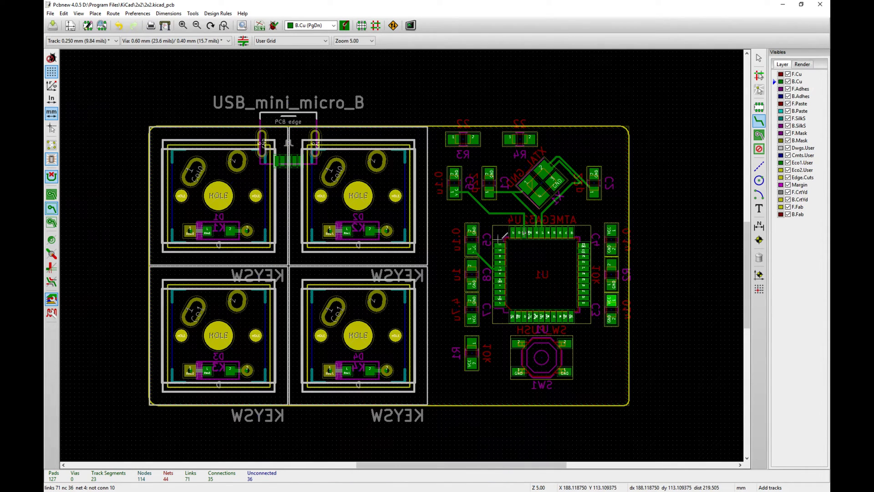
Step: Route 0.250 mm B.Cu tracks connecting the VCC pads of capacitors C4 and C3 to their nearest VCC pins on U1
click(592, 250)
double_click(610, 232)
click(612, 299)
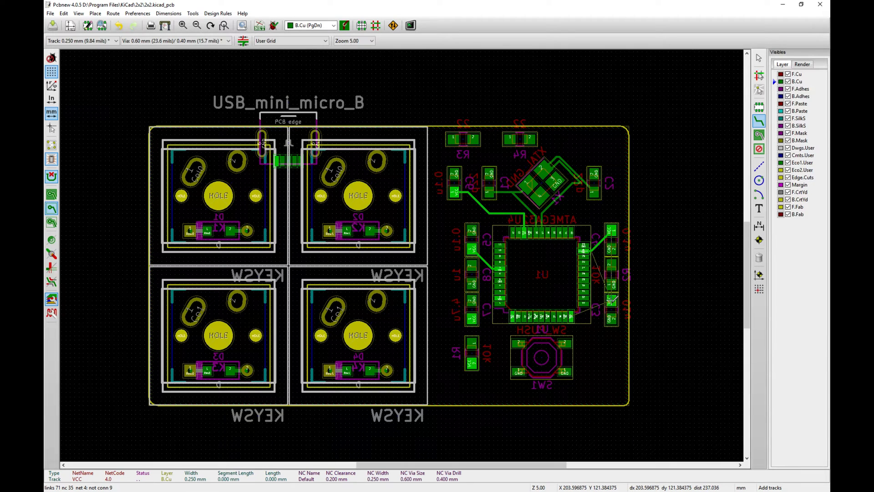
click(595, 315)
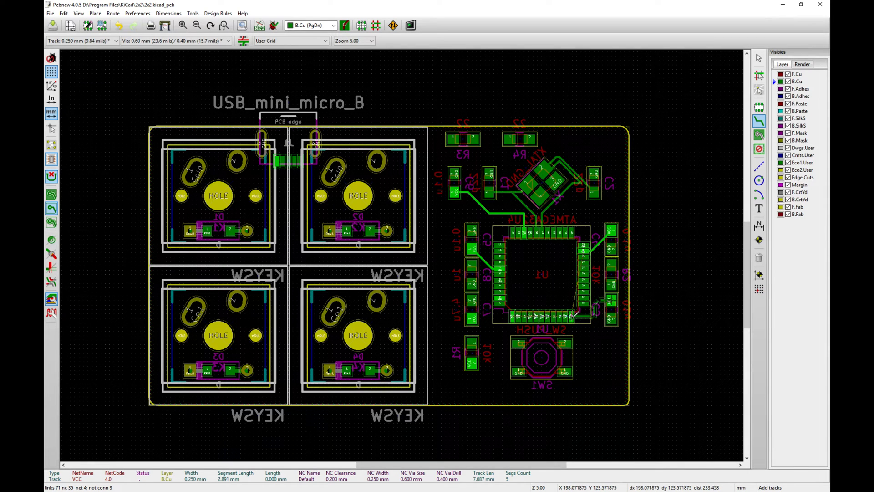
click(575, 314)
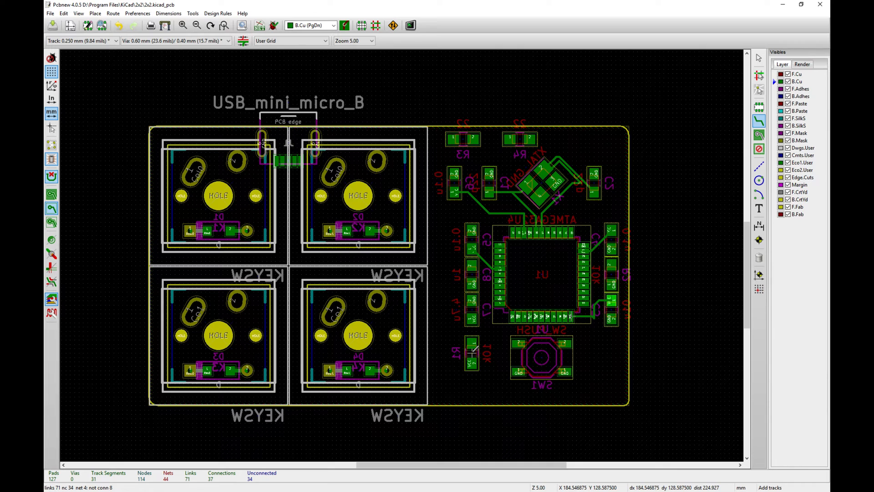
Step: Rotate resistor R1 by 180 degrees so its VCC pad faces capacitor C7
key(Escape)
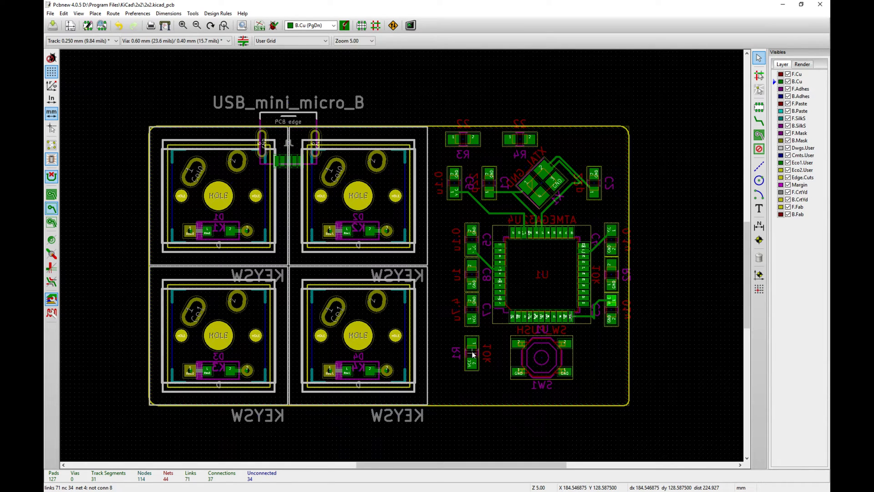
key(r)
key(r)
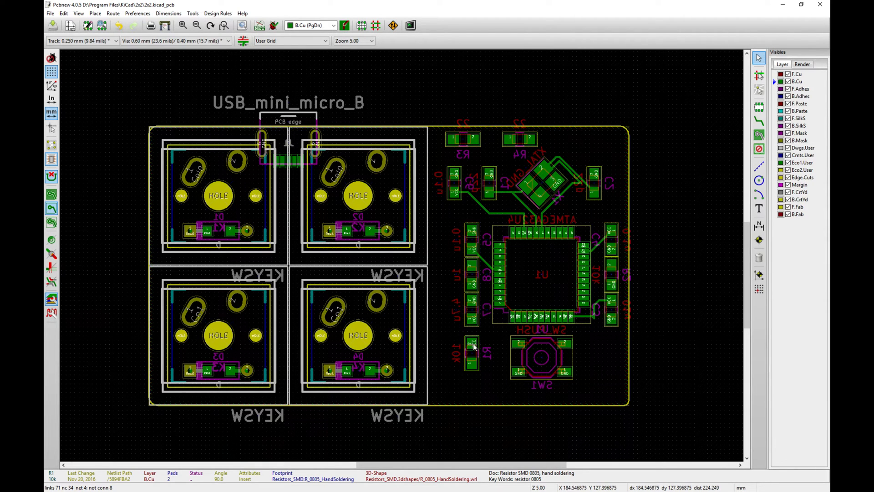
Step: Route a 0.250 mm B.Cu track from R1's VCC pad through C7's VCC pad to the lower VCC pin on U1's left side
click(759, 121)
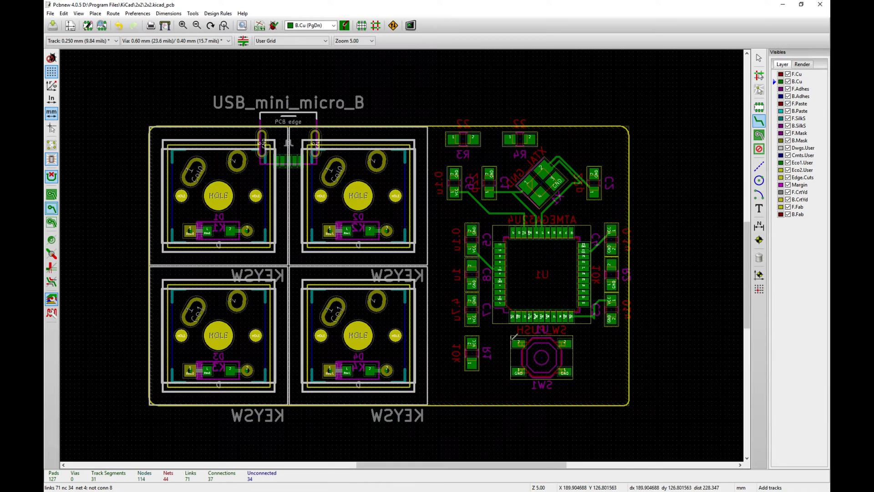
click(473, 342)
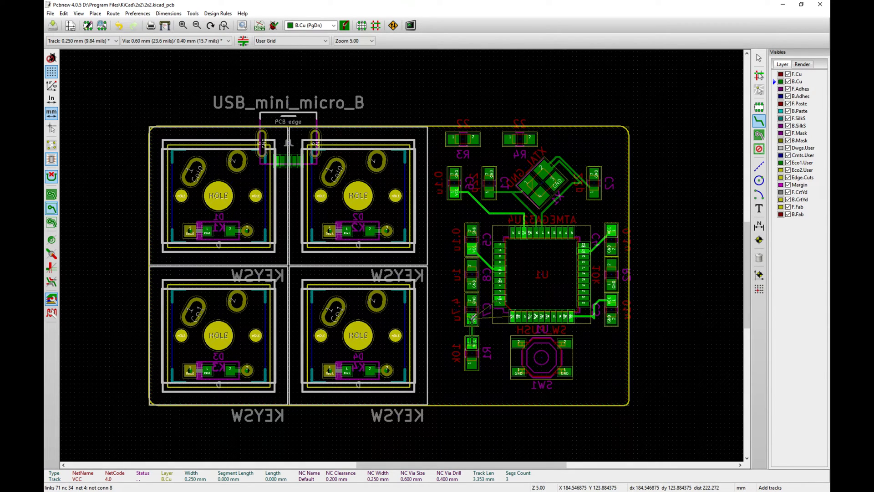
click(501, 296)
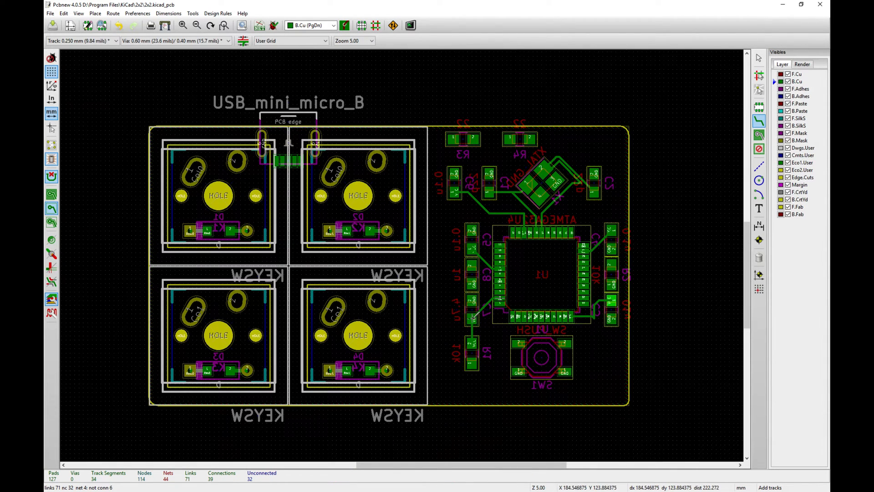
Step: Route a 0.250 mm B.Cu track from C7's VCC pad between the key switch rows and up to the USB connector's VCC pad
click(474, 316)
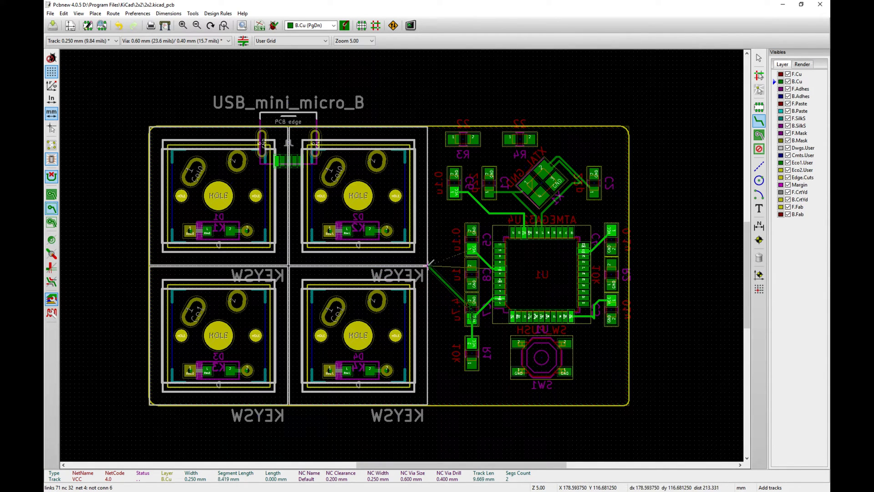
click(433, 317)
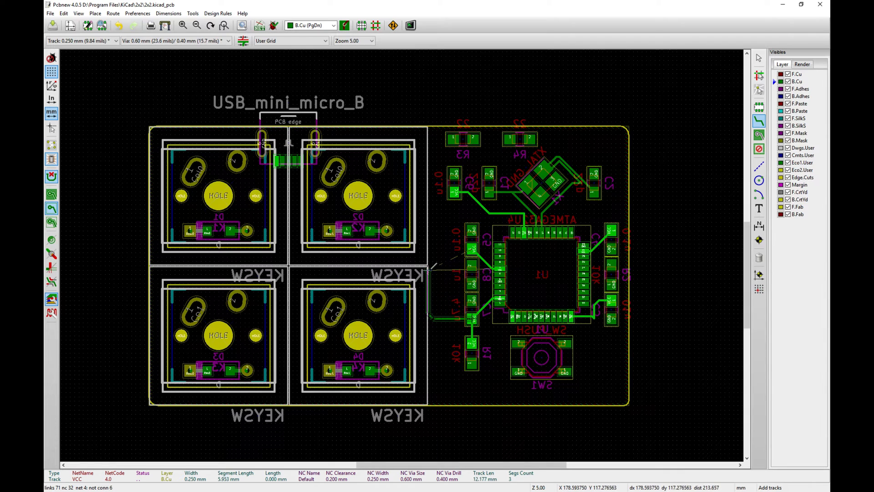
click(433, 266)
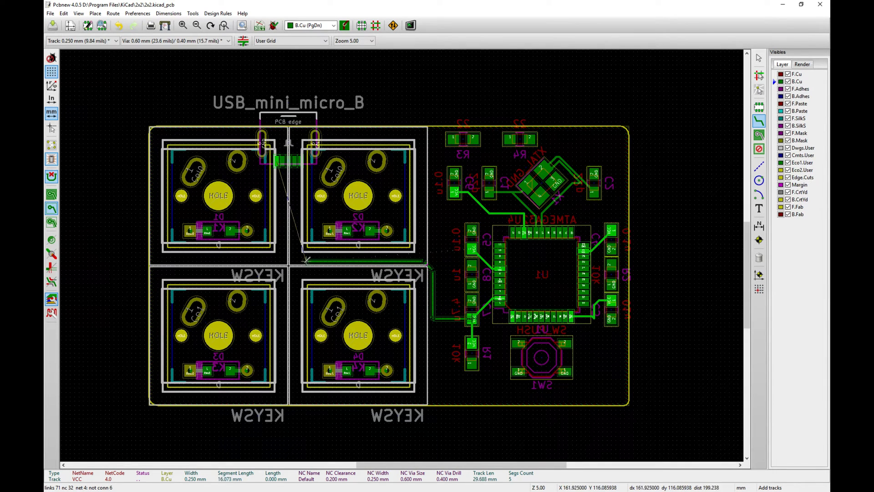
click(281, 260)
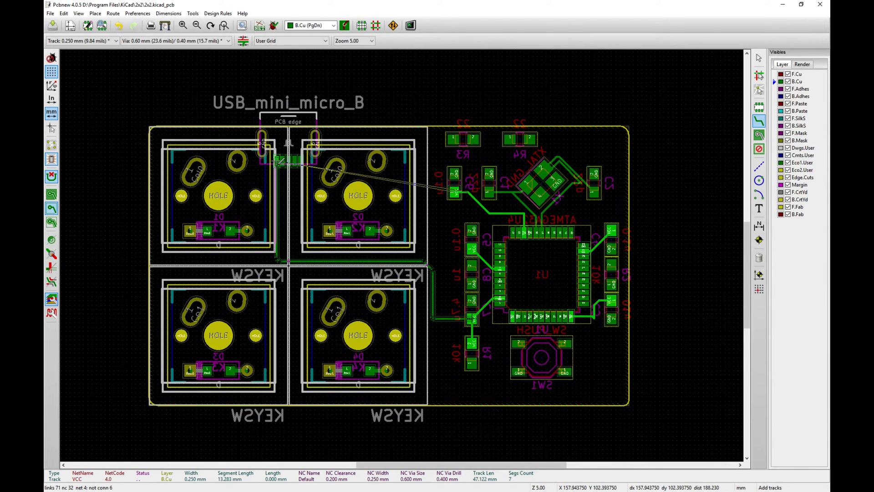
click(278, 159)
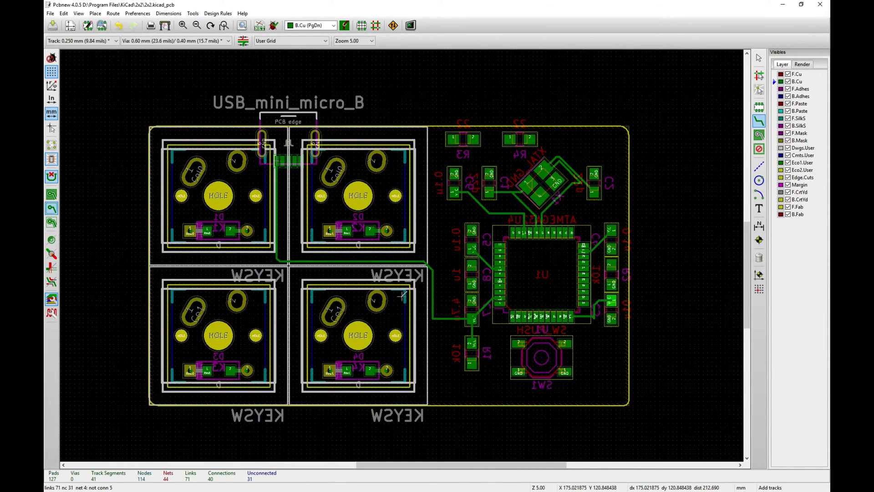
Step: Check the guide's VCC picture in the browser and read the section on routing the UCap capacitor and remaining resistors
drag(0, 112, 573, 63)
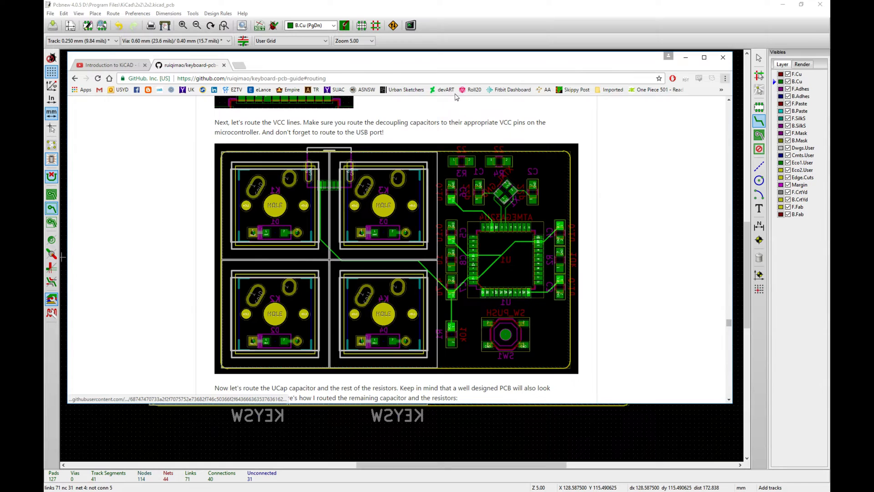
mouse_move(442, 68)
mouse_down()
mouse_move(474, 376)
mouse_move(443, 47)
mouse_move(440, 56)
mouse_up()
scroll(421, 225, down, 3)
scroll(419, 221, down, 3)
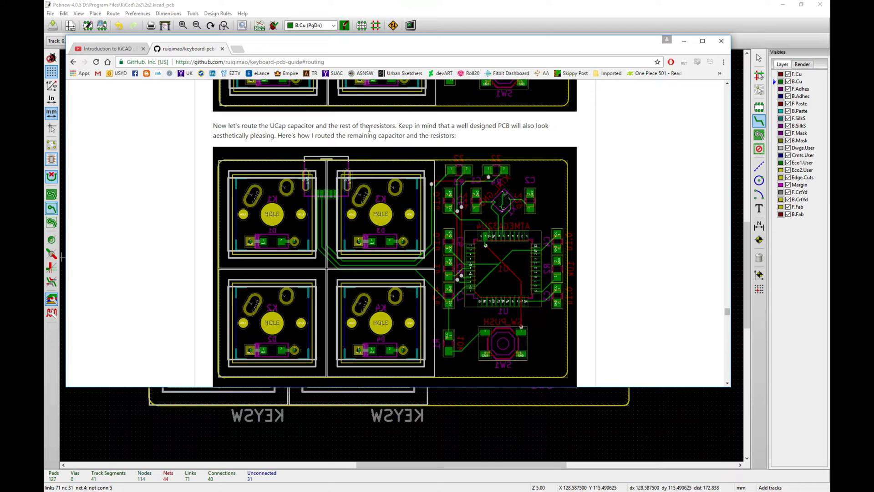
scroll(395, 178, down, 1)
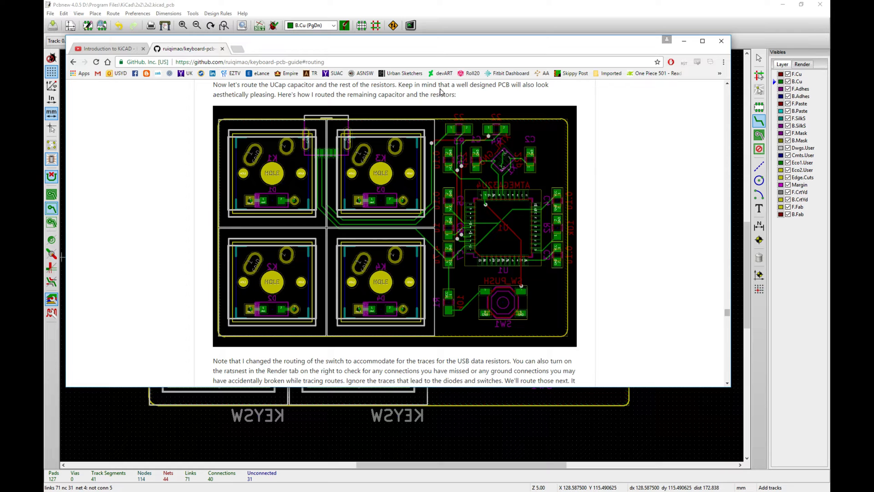
Step: Route a 0.250 mm B.Cu track from R3's pad 2 past key switch K2, between the switch rows and up to the USB connector's pad 2
mouse_move(490, 45)
mouse_down()
mouse_move(486, 68)
mouse_move(445, 104)
mouse_move(44, 120)
mouse_up()
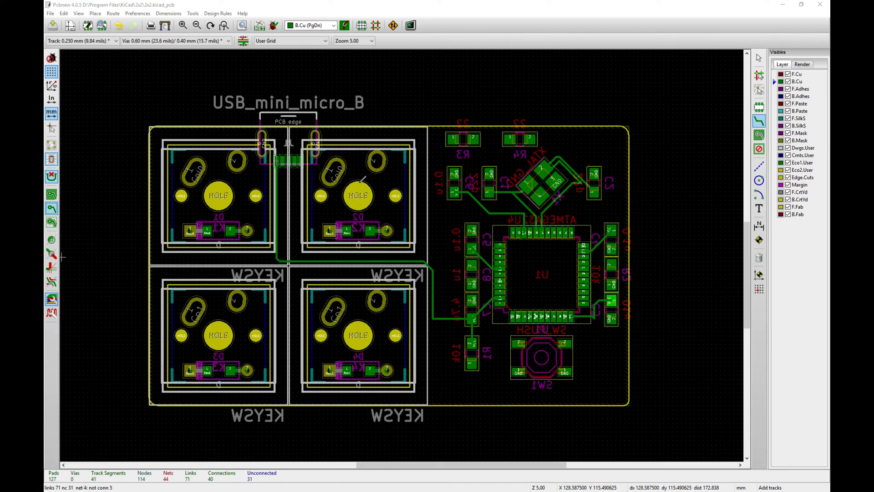
click(455, 138)
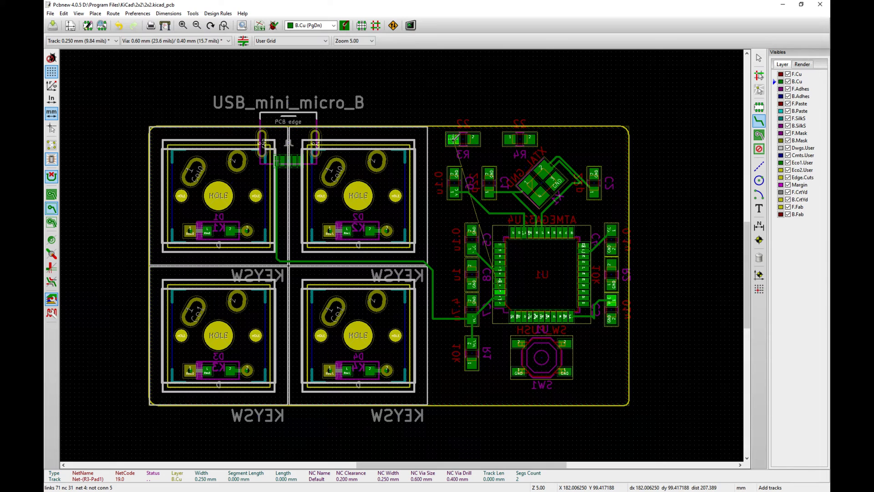
key(Escape)
click(474, 139)
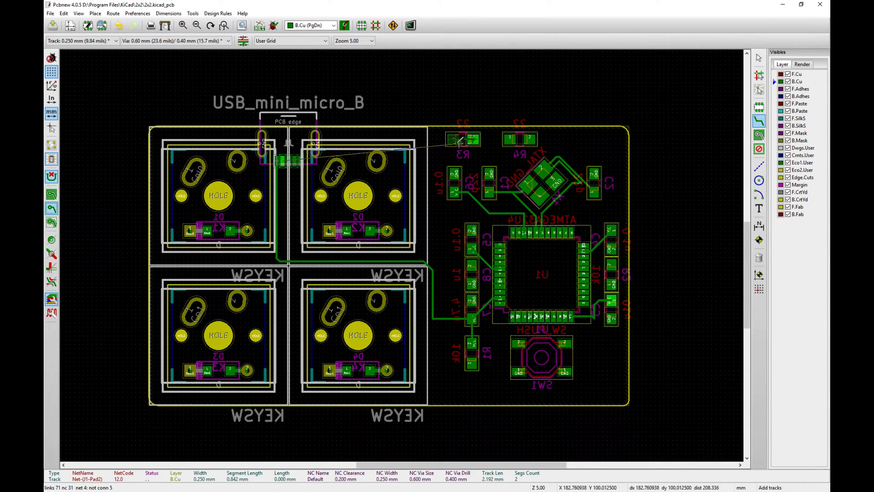
click(472, 152)
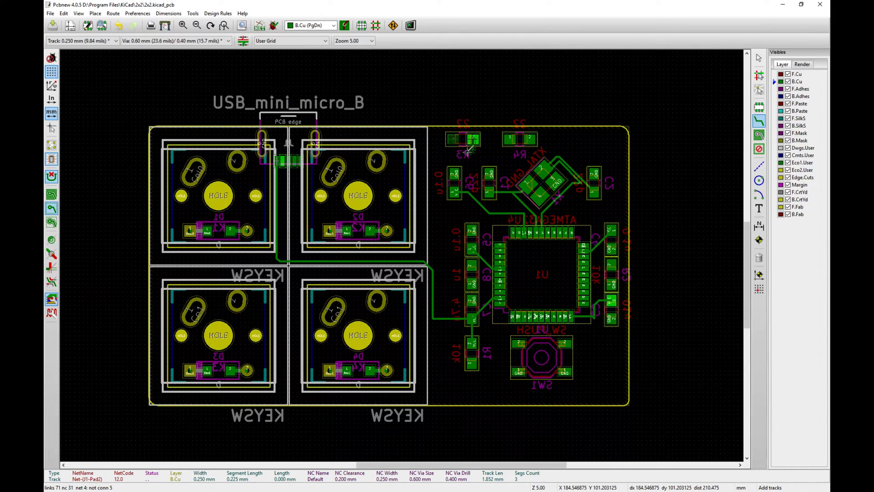
click(423, 151)
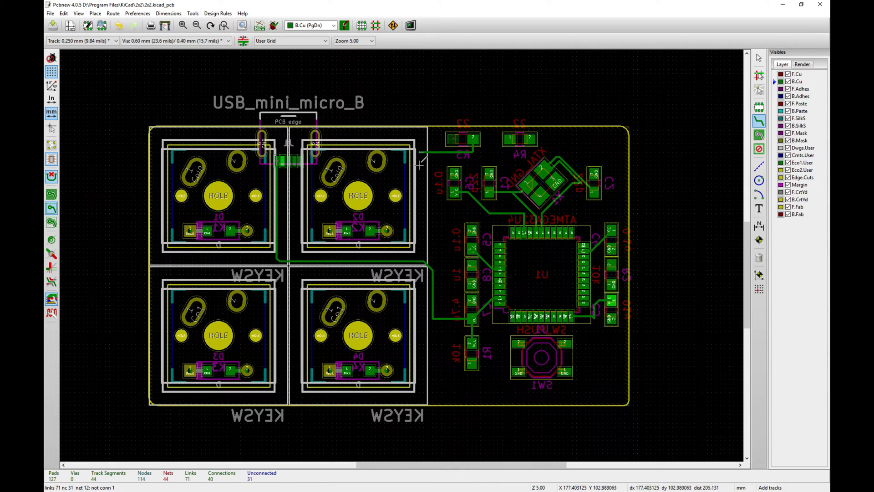
click(420, 257)
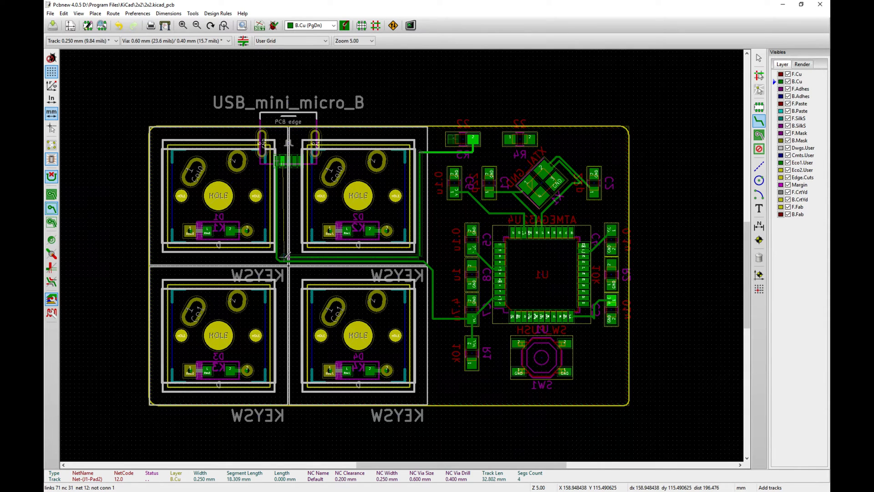
double_click(284, 257)
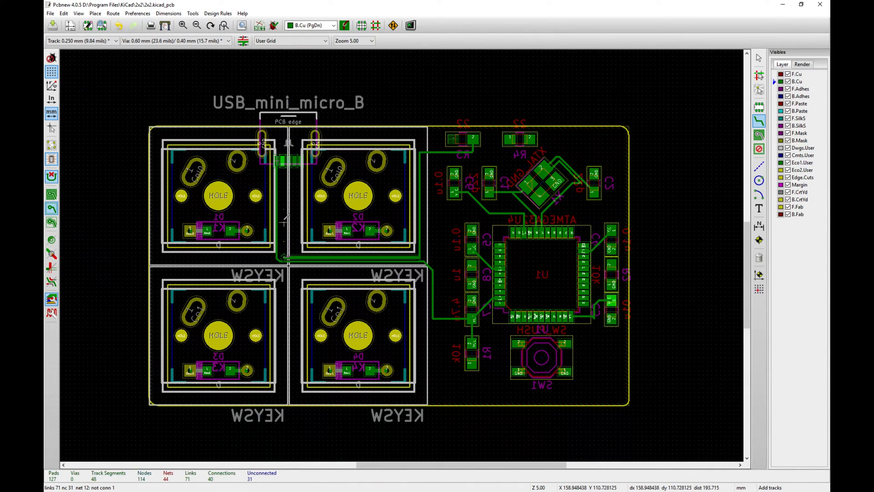
click(285, 258)
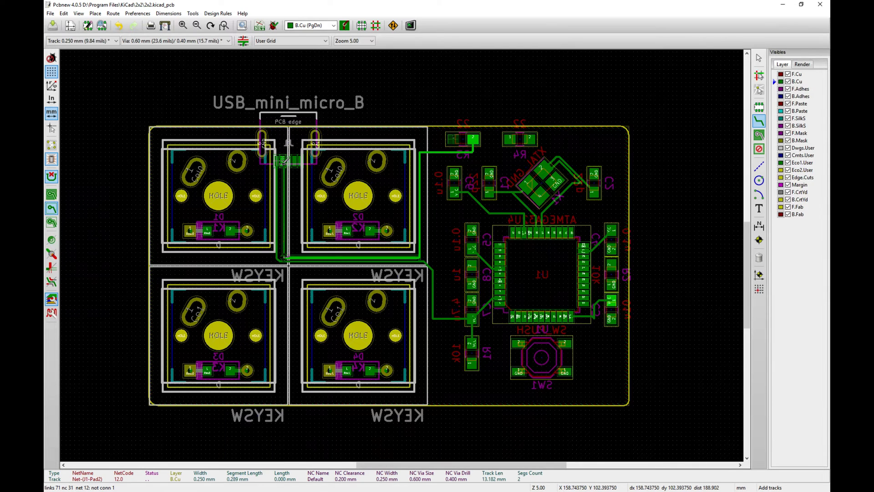
double_click(285, 161)
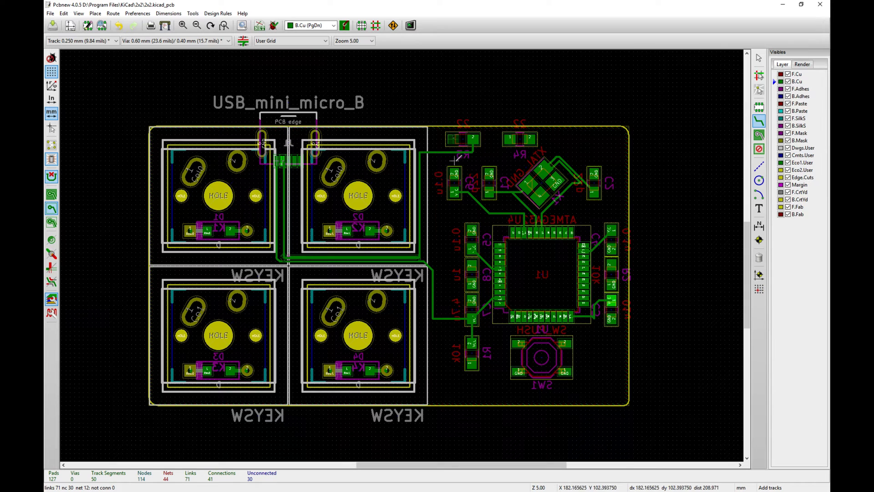
Step: Try to route a 0.250 mm B.Cu track from R4's pad 2 toward the USB connector, running just below R3's track
click(518, 133)
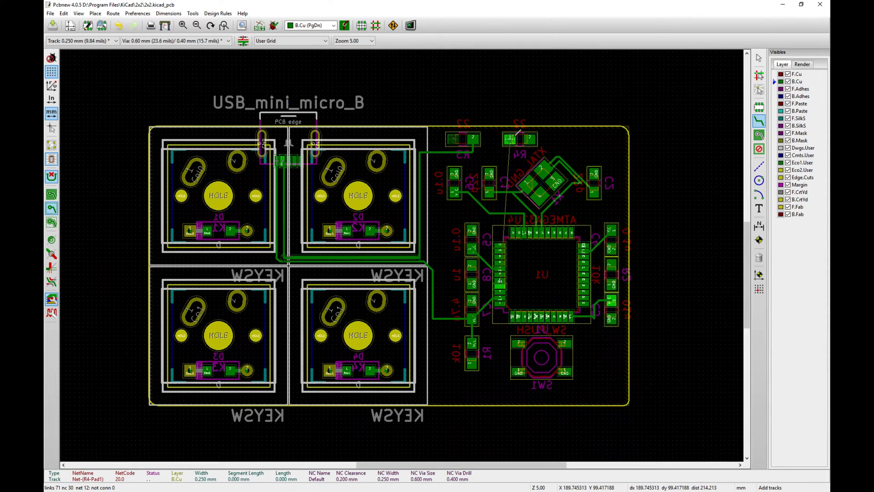
key(Escape)
click(530, 138)
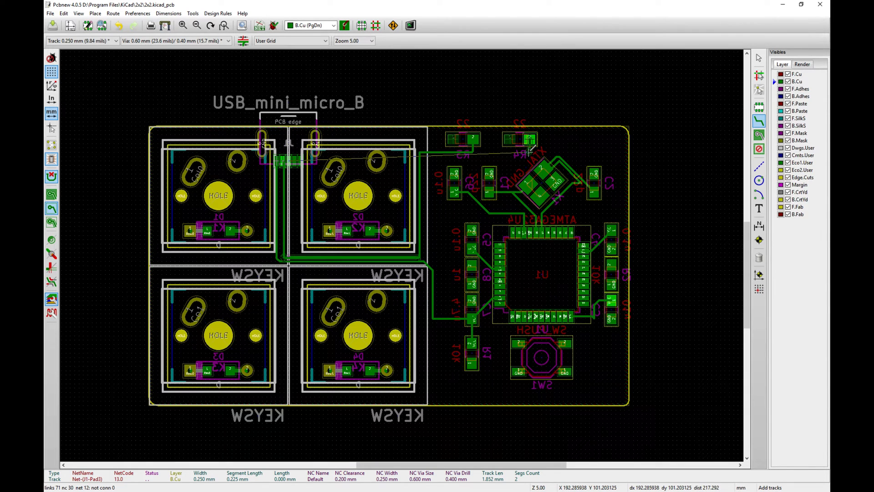
click(528, 154)
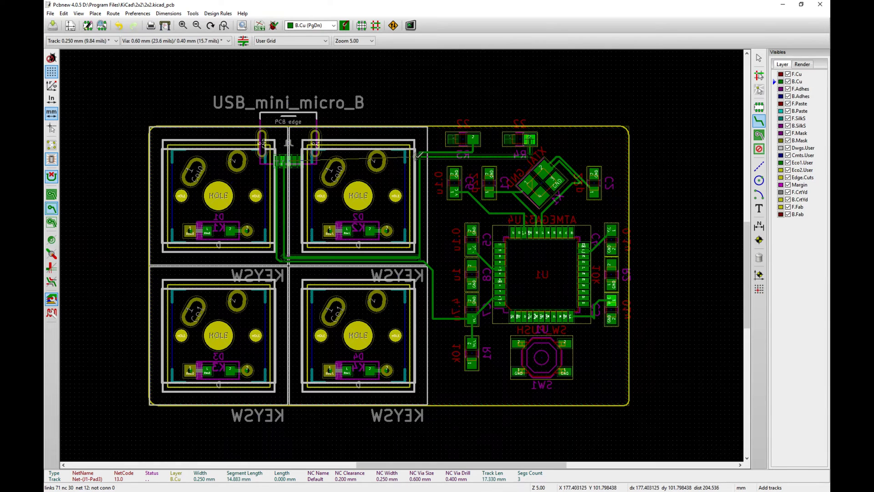
click(441, 157)
double_click(442, 156)
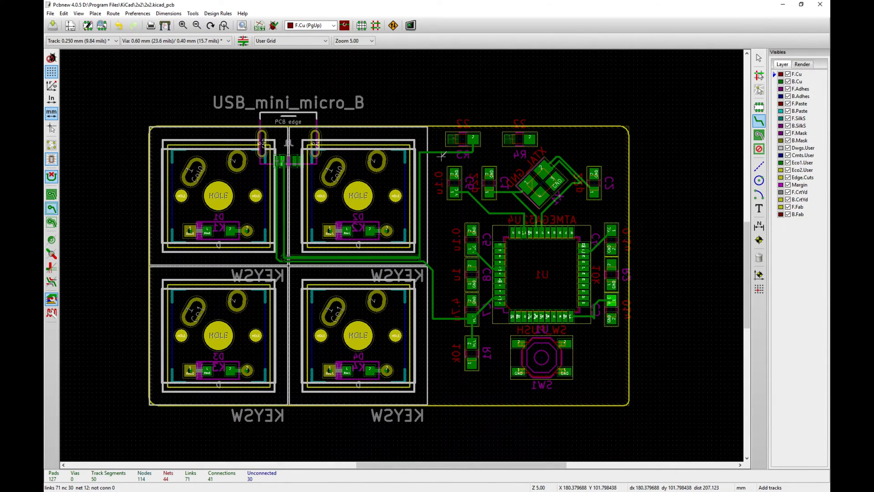
Step: Try to run a GND track across R3's routed track, using a via to change layer and the F.Cu layer
click(441, 159)
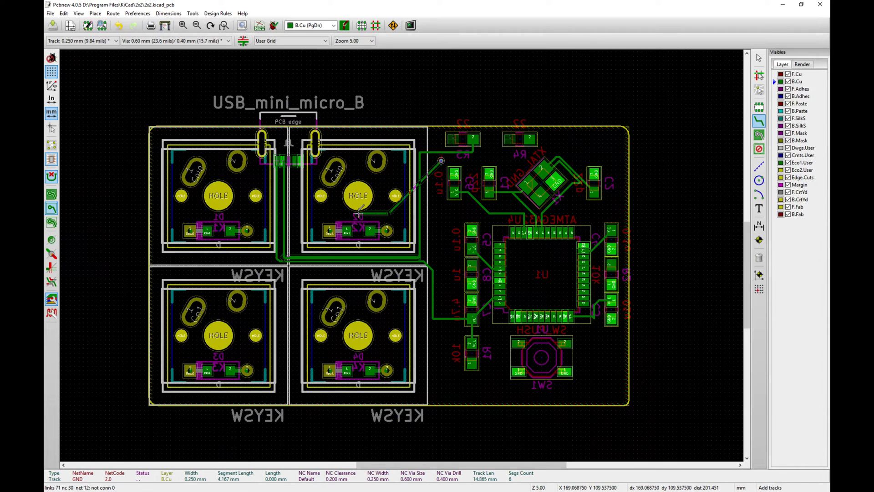
scroll(403, 257, up, 1)
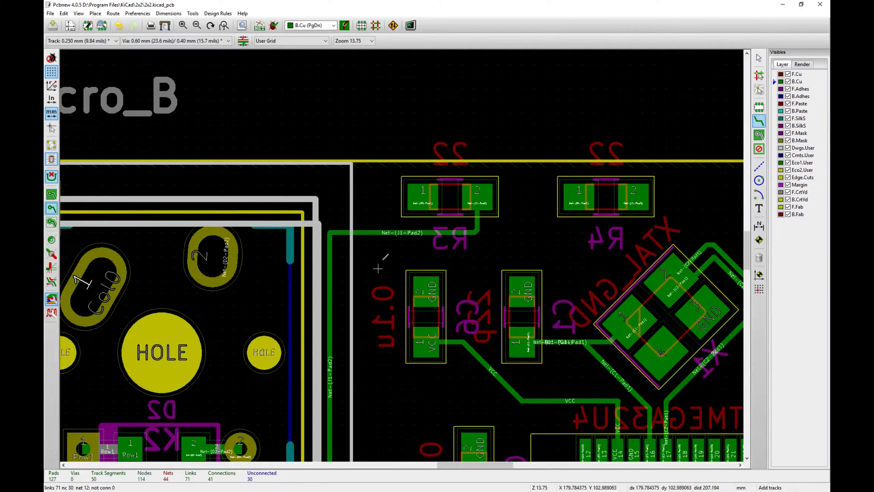
key(Page_Up)
click(380, 245)
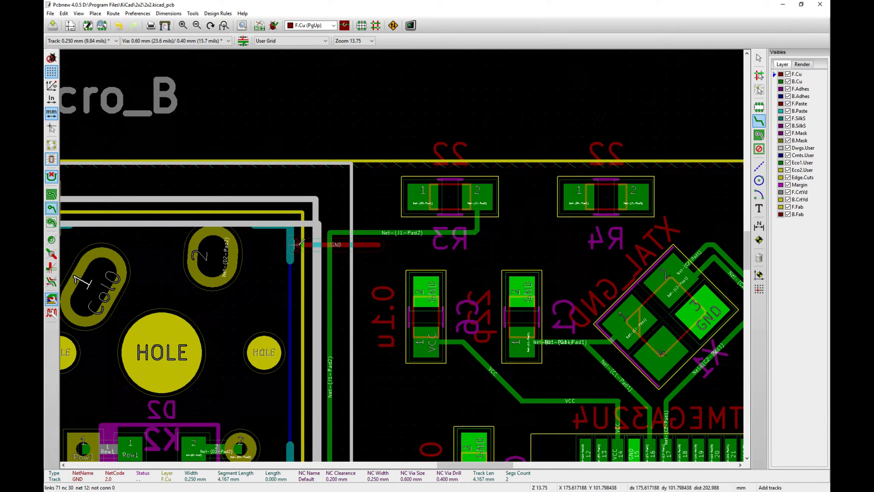
key(Escape)
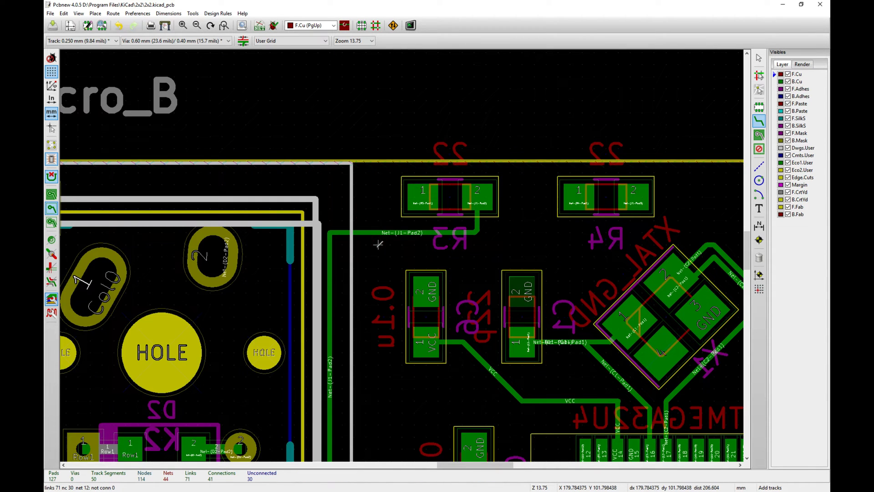
Step: Compare the board with the guide's picture of the routed UCap capacitor and remaining resistors in the browser
scroll(378, 245, down, 2)
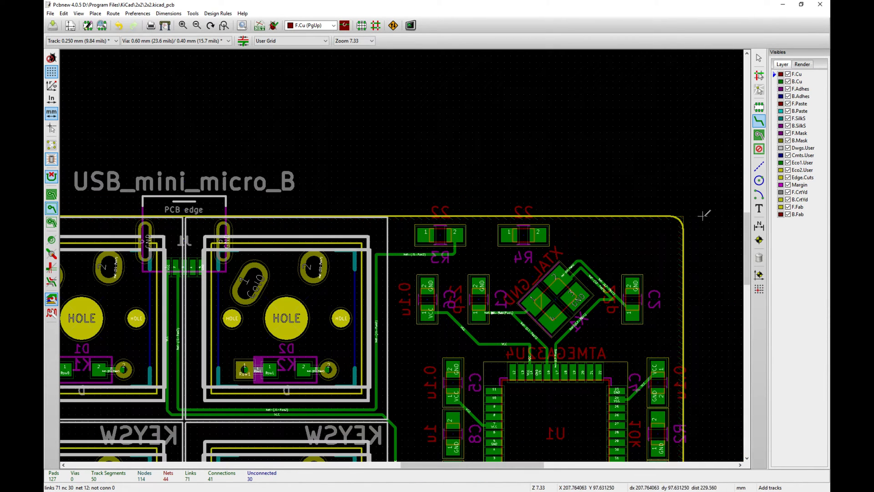
drag(750, 232, 752, 253)
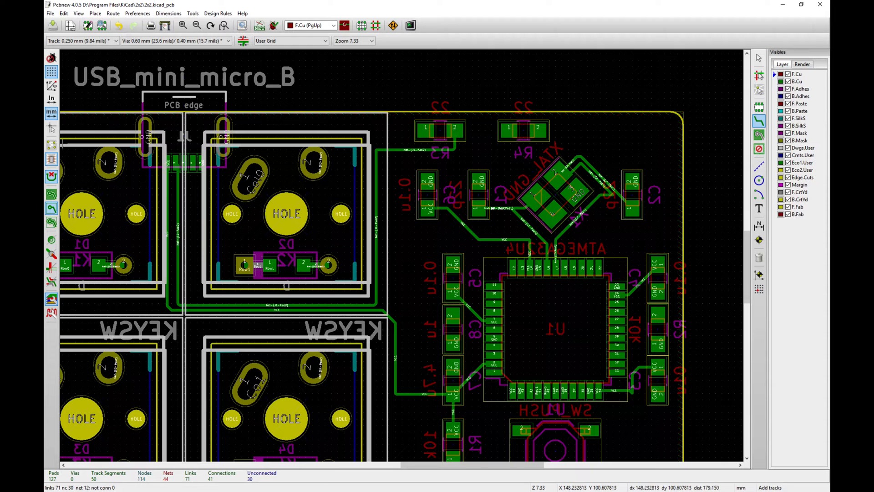
drag(0, 102, 543, 79)
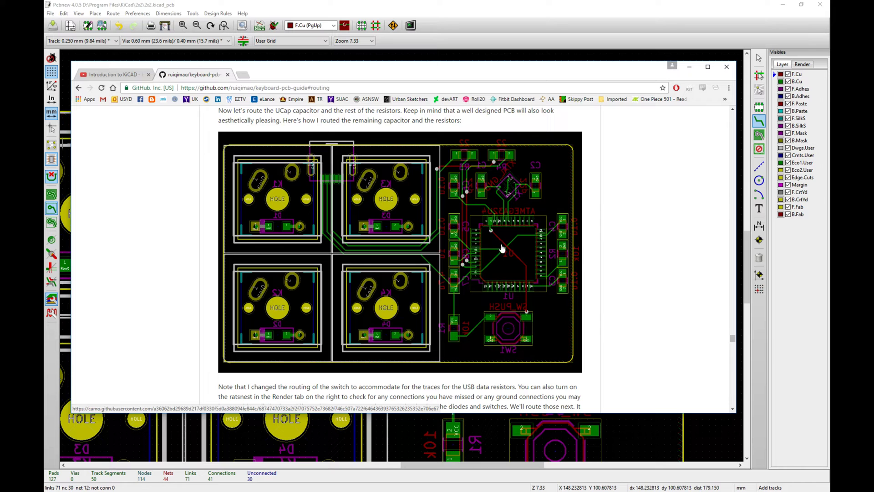
drag(481, 74, 129, 116)
drag(44, 105, 0, 92)
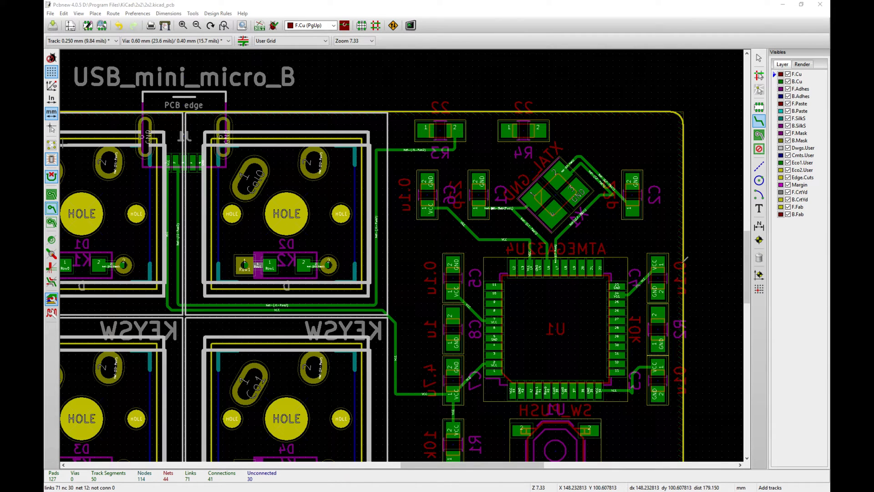
Step: Try to route a GND track inside U1 from its upper GND pin to its left GND pin, alternating F.Cu and B.Cu through vias
drag(747, 237, 746, 253)
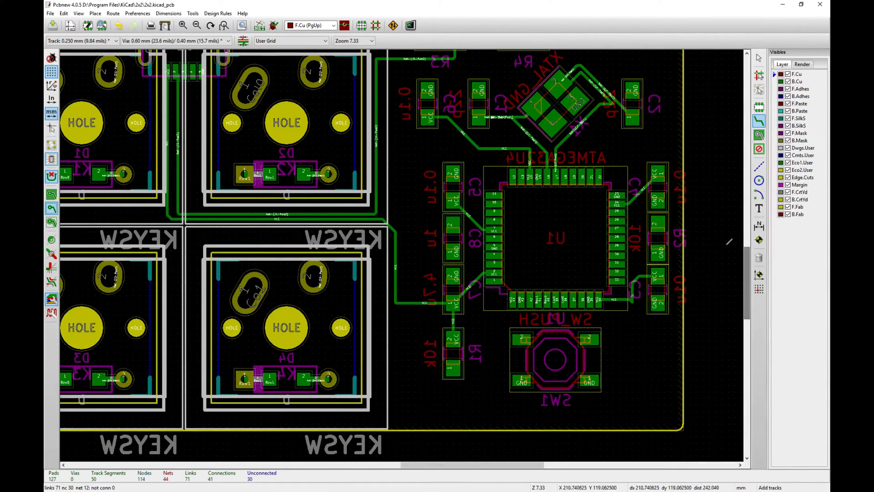
click(532, 176)
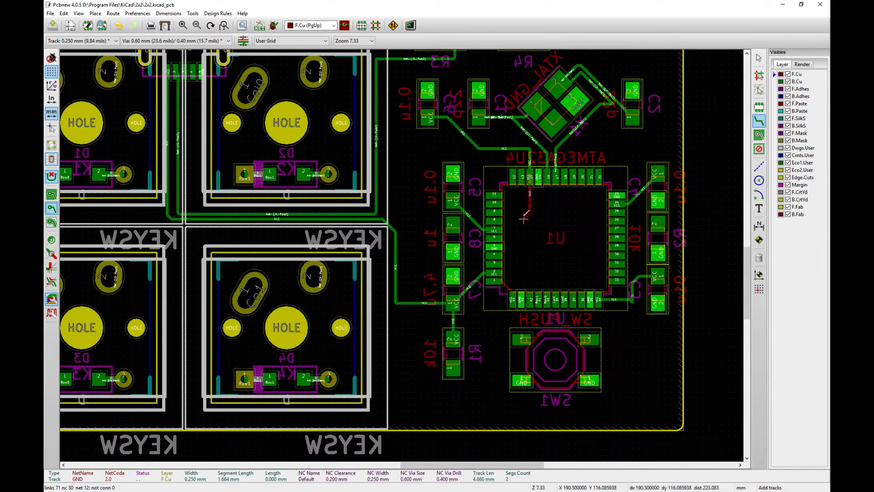
key(Escape)
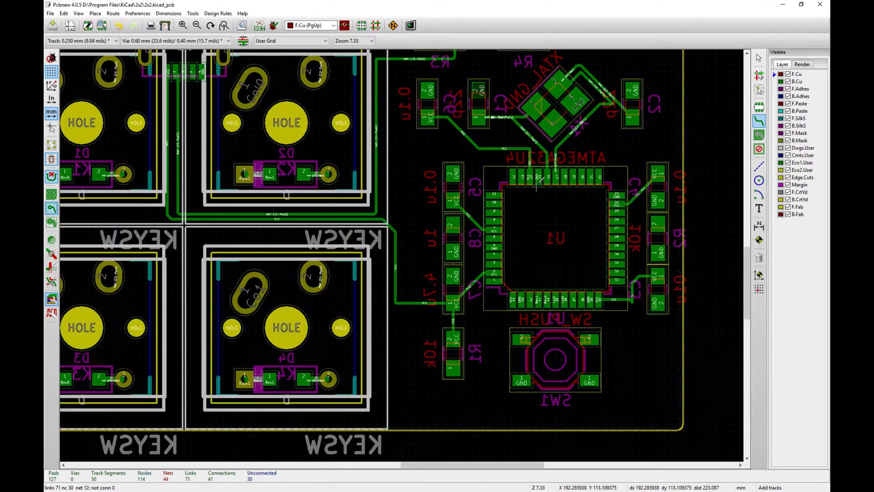
click(538, 180)
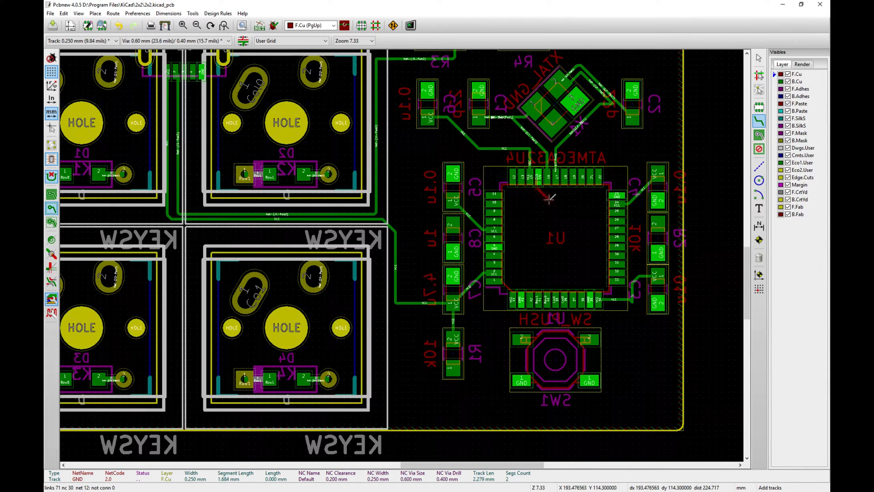
key(v)
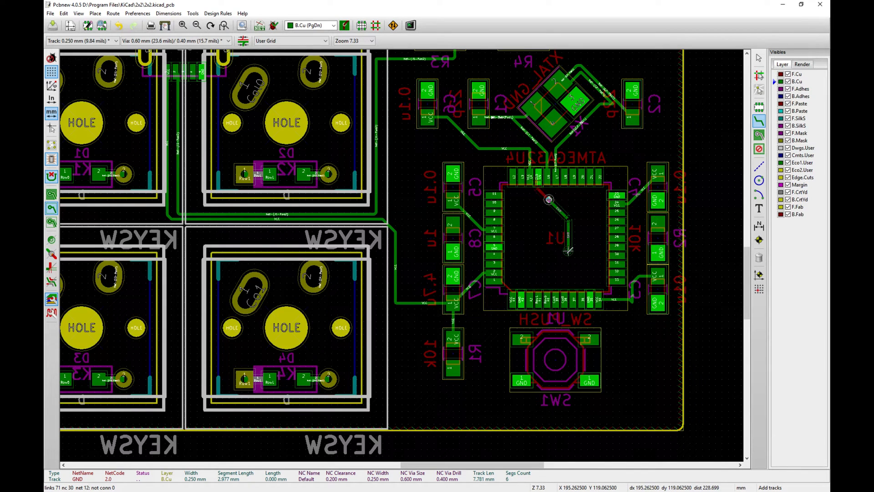
key(v)
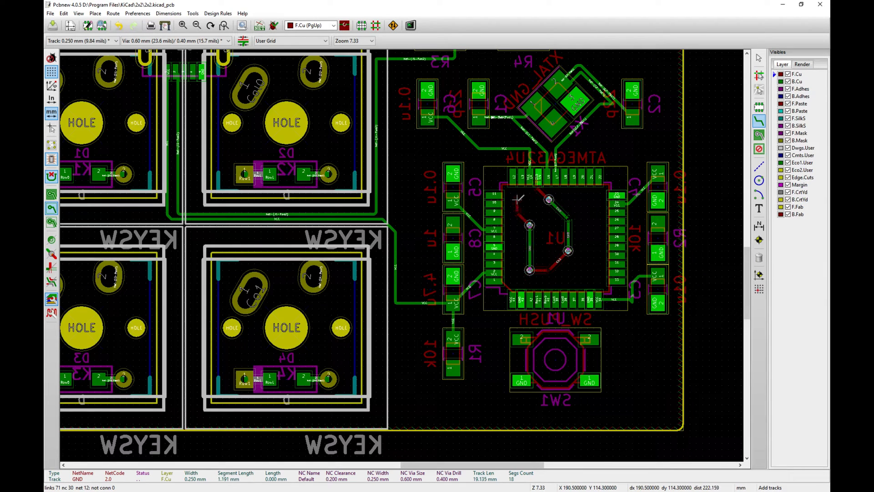
click(510, 250)
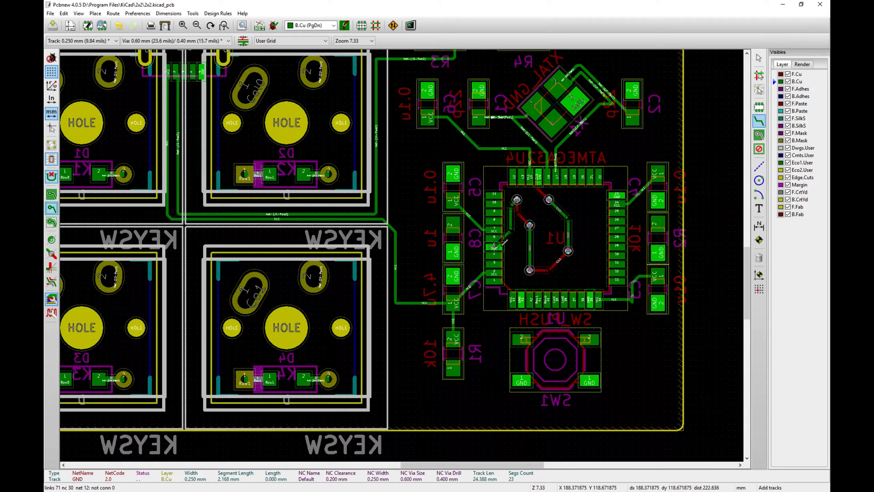
key(Escape)
Step: Route a 0.250 mm GND track inside U1 from the left GND pin to the upper GND pin, alternating B.Cu and F.Cu through four vias
key(v)
key(v)
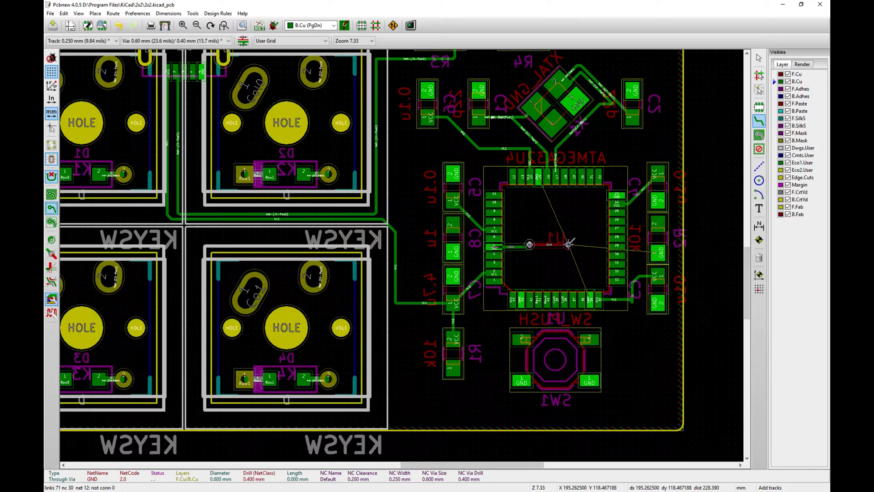
key(v)
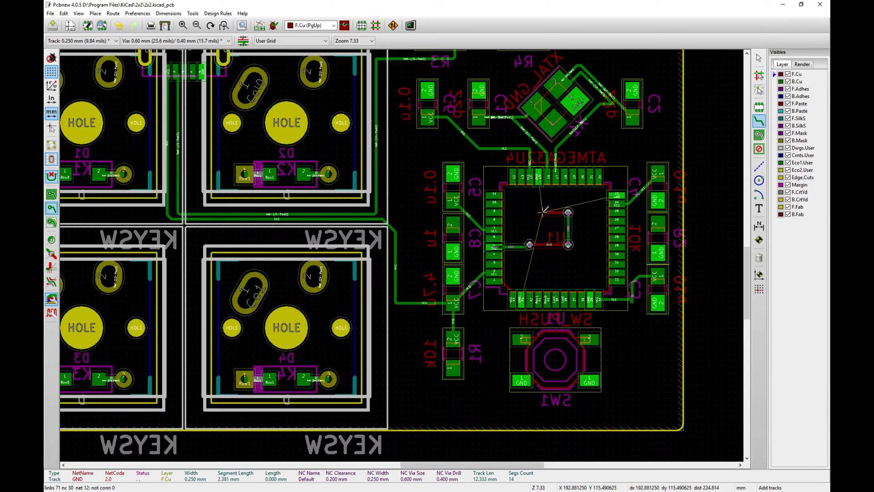
key(v)
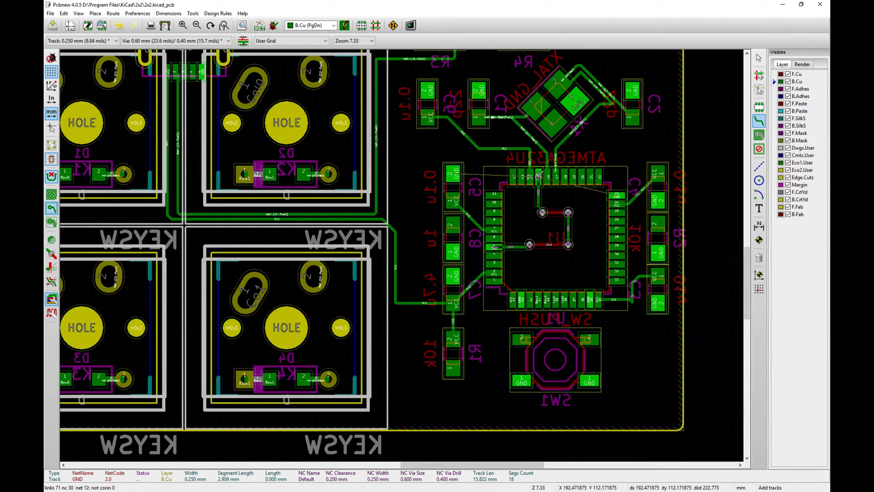
click(539, 175)
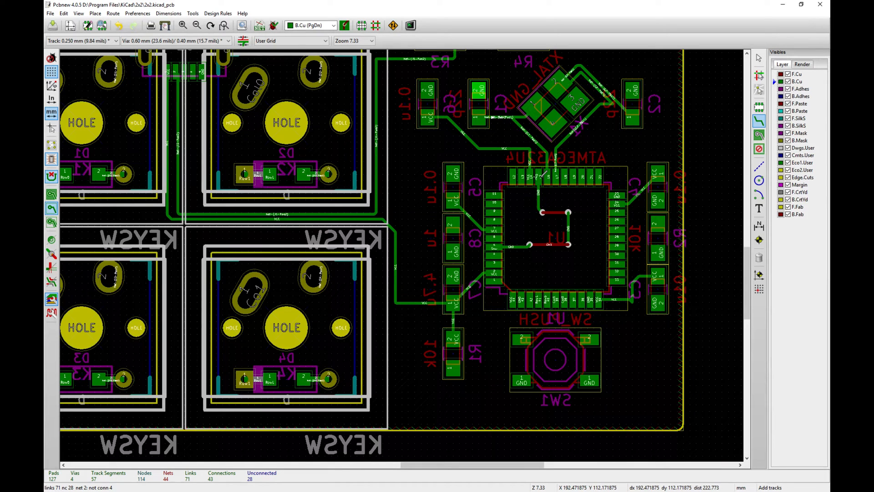
Step: Try to route a B.Cu track from U1's upper crystal pin on the C2 net straight across the chip to pin 39
click(556, 178)
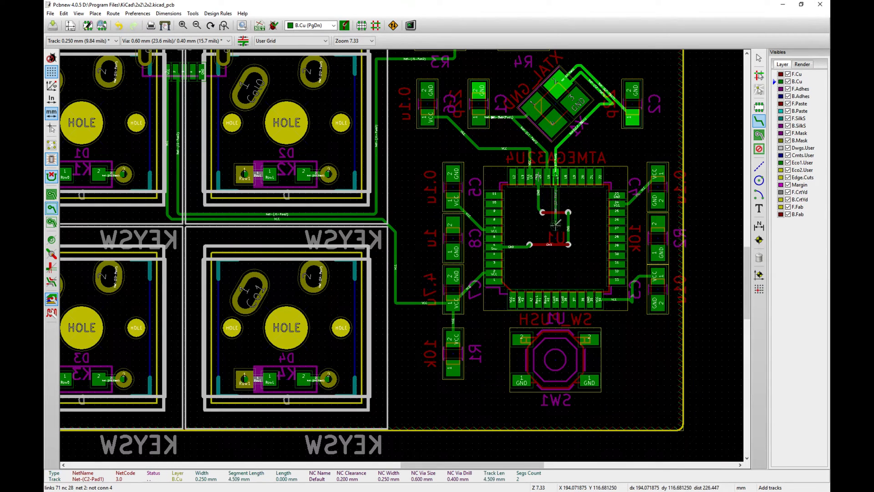
click(556, 299)
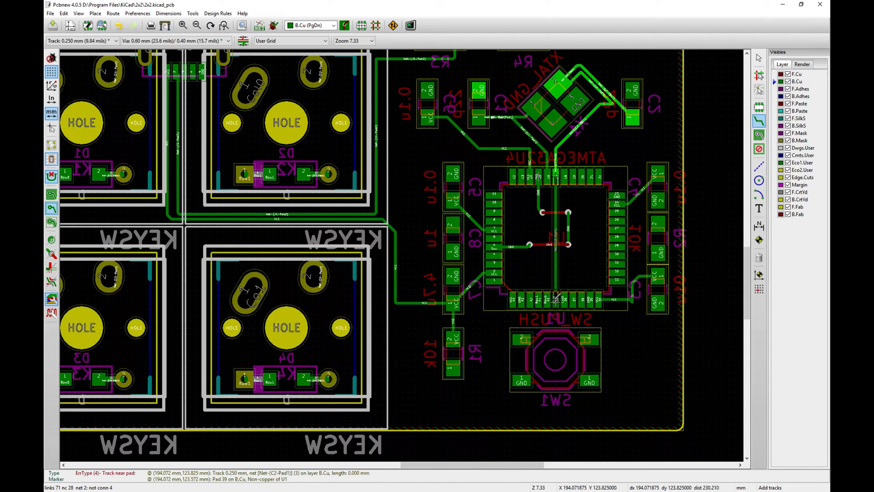
key(Escape)
Step: Try to route a B.Cu track from U1's upper pin 18 down between the GND vias
click(563, 179)
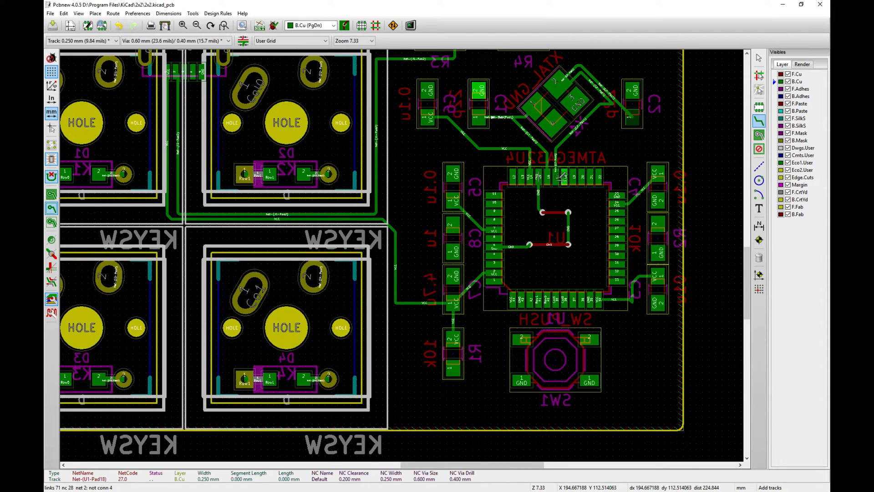
click(556, 205)
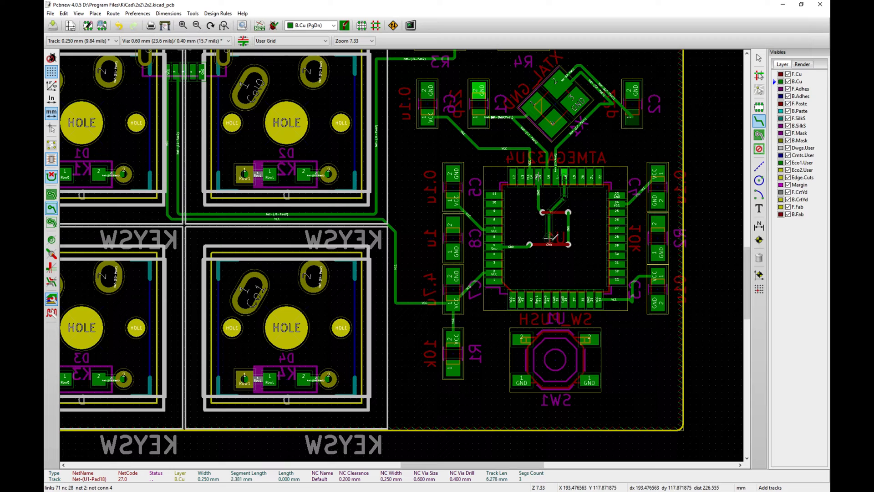
key(Escape)
Step: Try to route a B.Cu track from U1's lower Row0 pin up through the GND via loop to the upper pin row
click(548, 298)
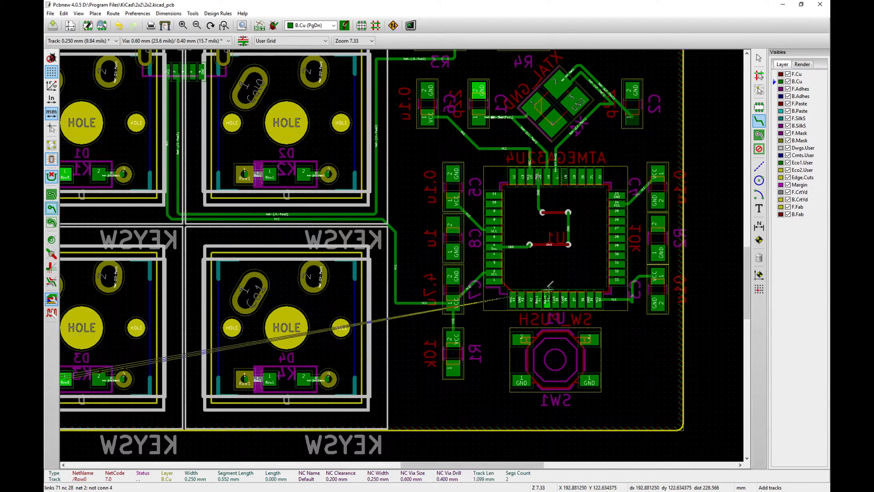
click(549, 263)
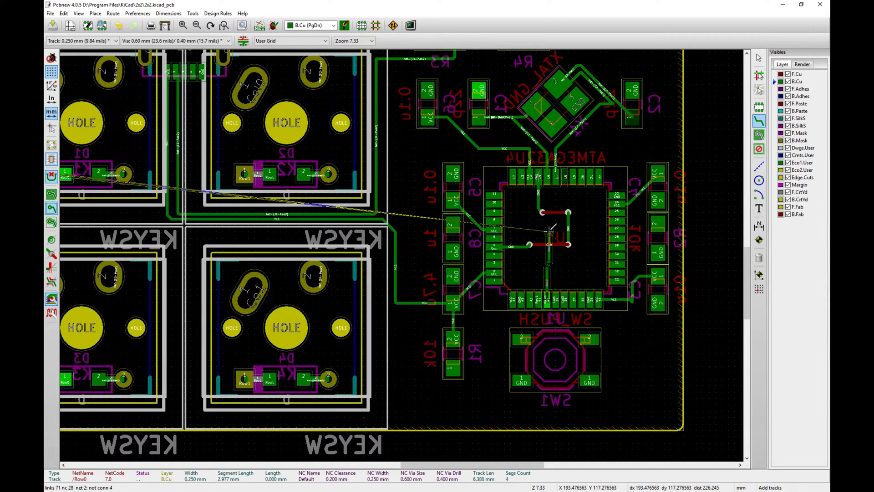
click(553, 233)
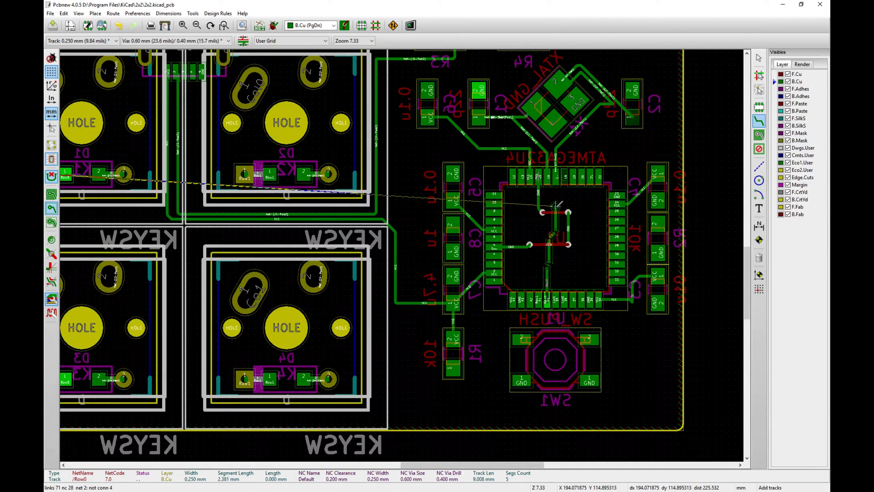
click(563, 200)
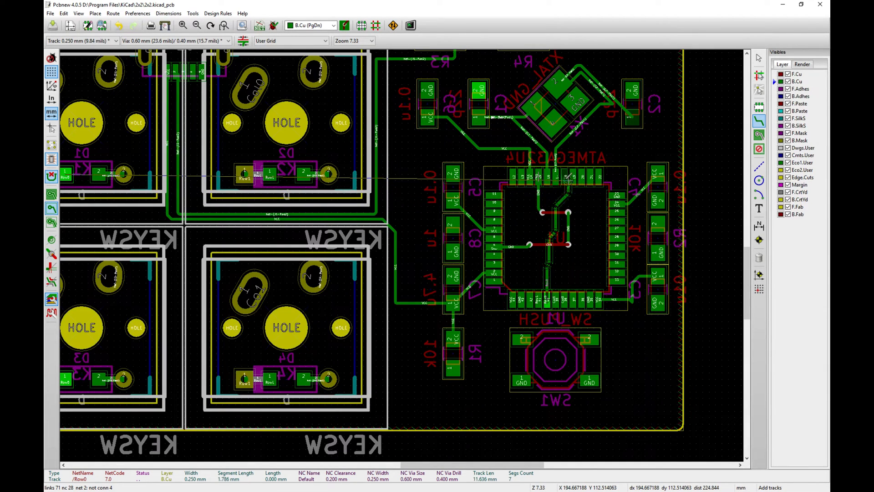
click(557, 177)
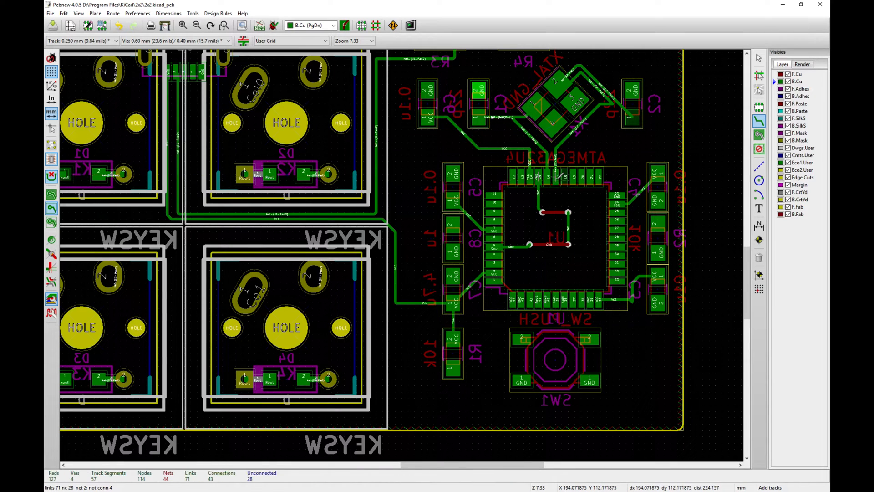
Step: Try to route a B.Cu track from U1's upper crystal pin on the C2 net down into the middle of the chip
click(557, 176)
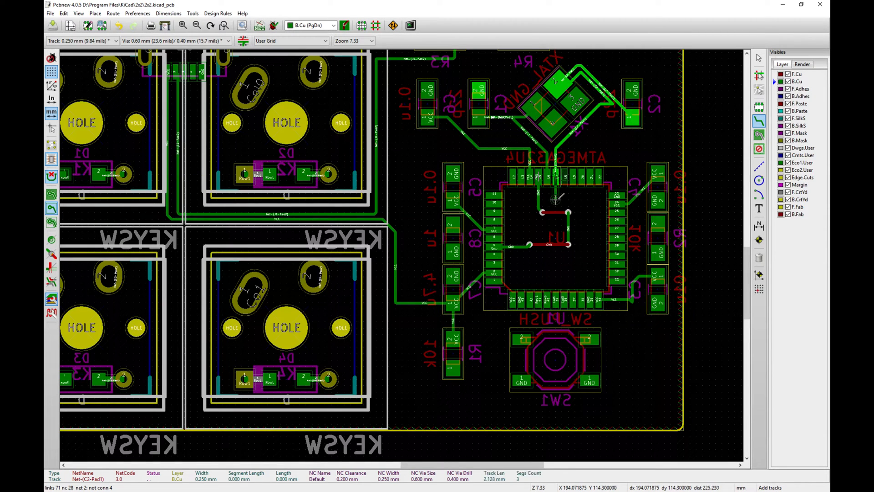
click(556, 258)
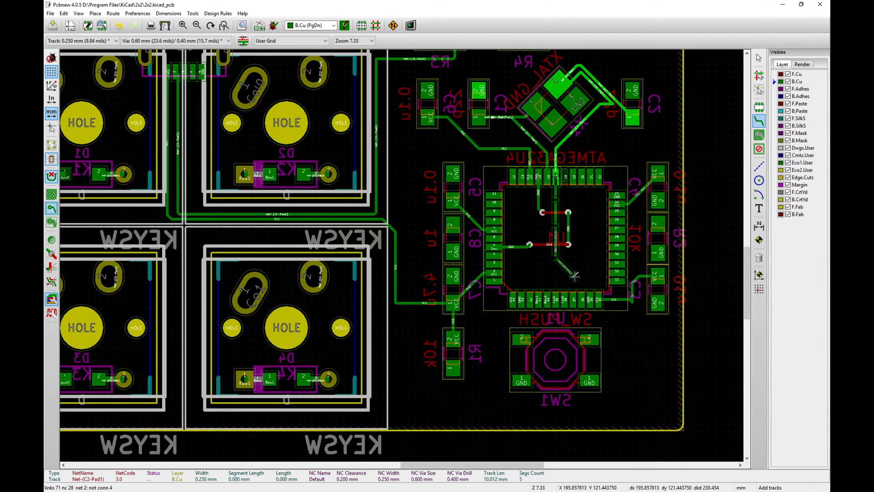
key(Escape)
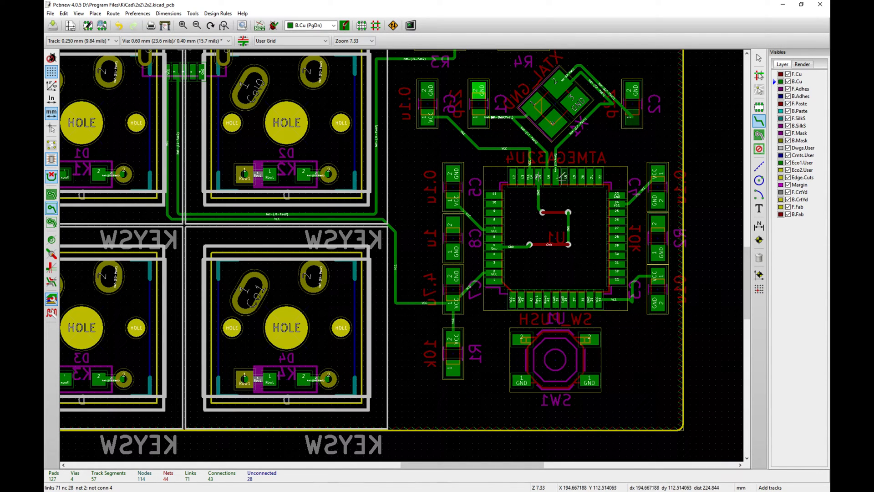
click(556, 178)
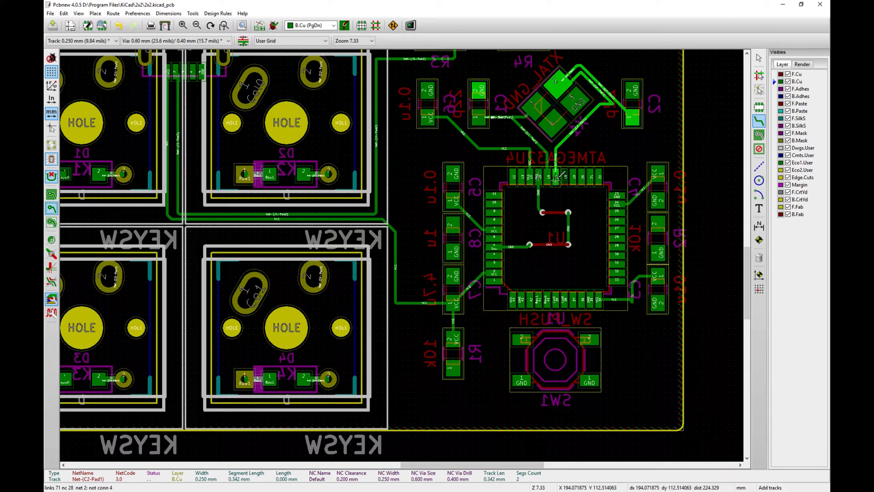
key(Escape)
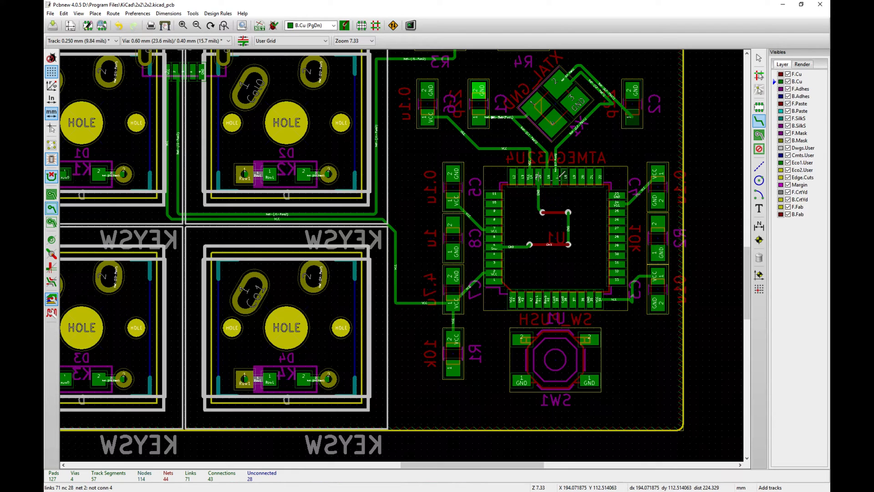
Step: Route a 0.250 mm B.Cu VCC track inside U1 from the VCC pin beside C3 to the left VCC pin fed by C5
click(603, 295)
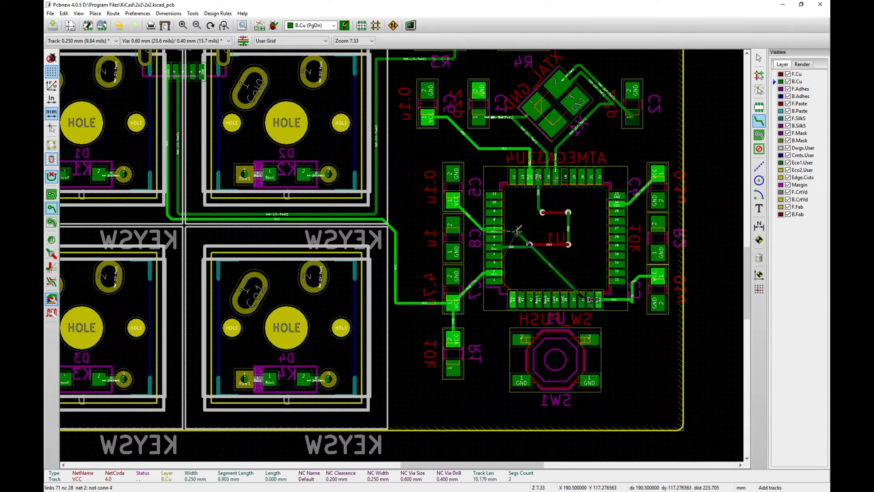
click(547, 233)
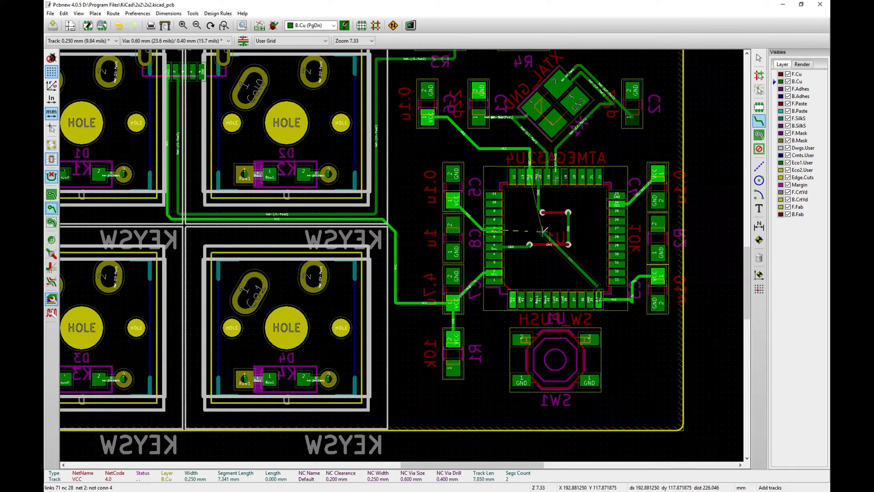
click(497, 228)
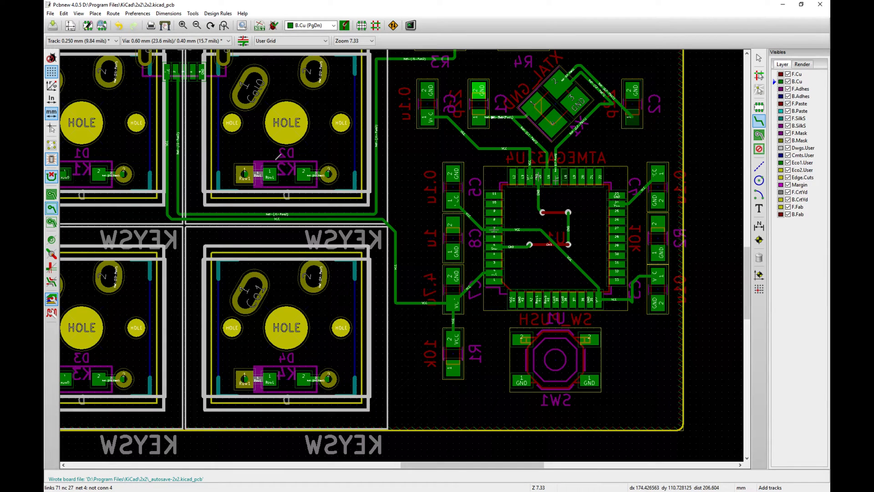
Step: Switch to the browser and read the guide's note on using the ratsnest to find missed connections
drag(0, 94, 43, 94)
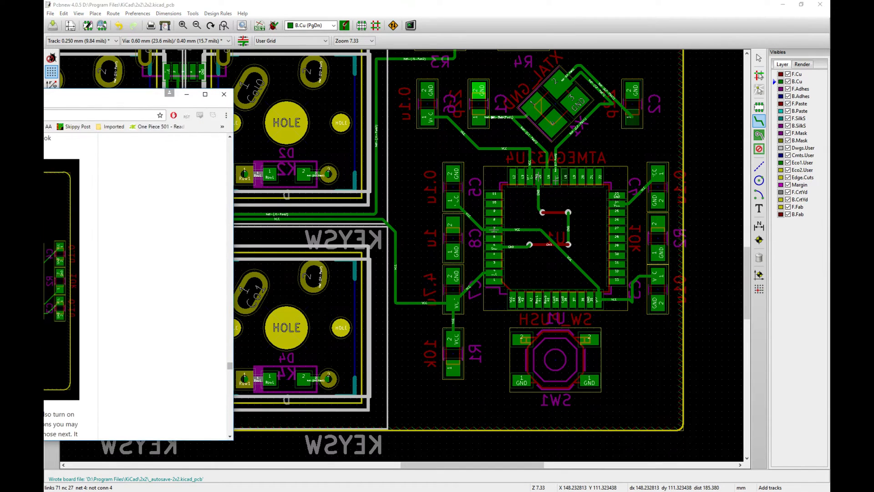
drag(100, 104, 624, 75)
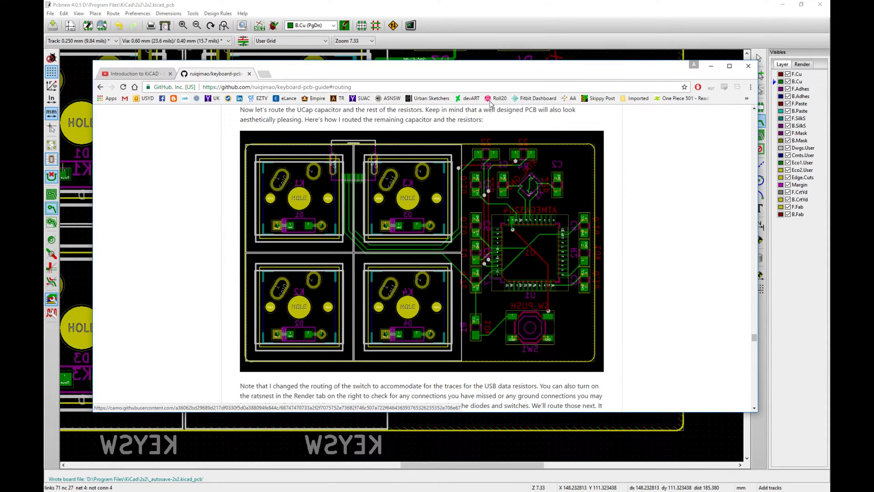
double_click(480, 72)
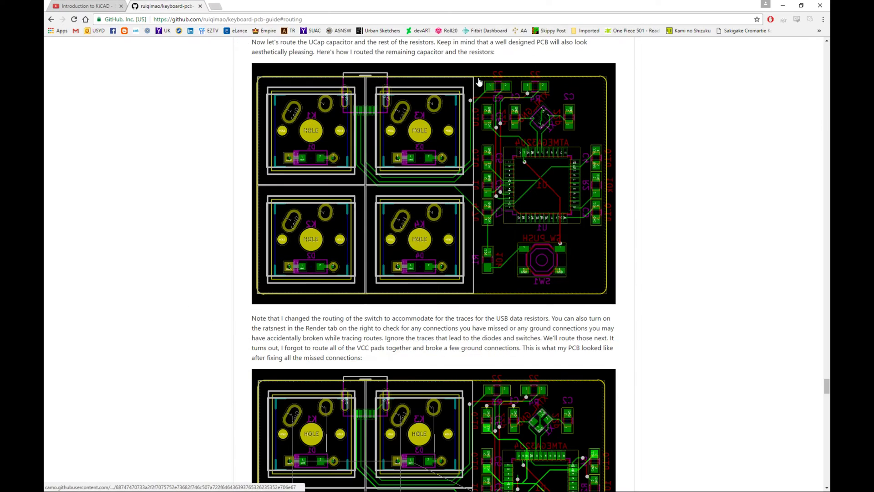
scroll(494, 137, down, 3)
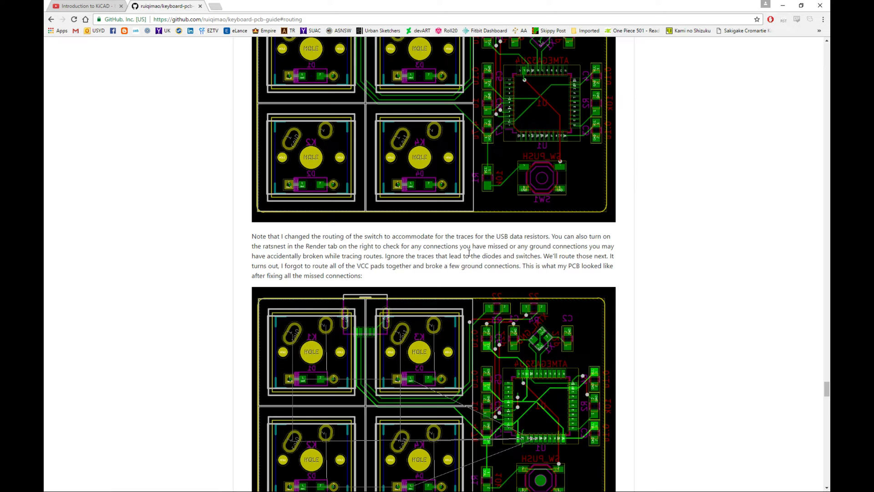
scroll(470, 253, up, 2)
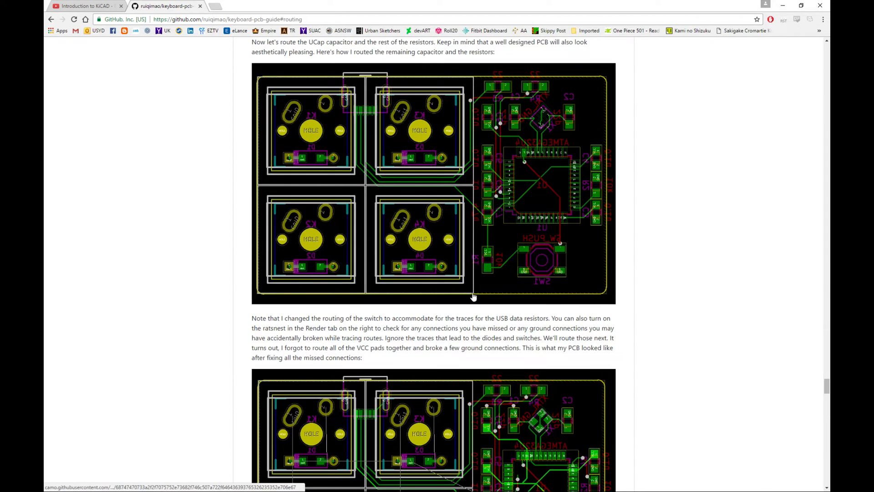
scroll(439, 282, down, 2)
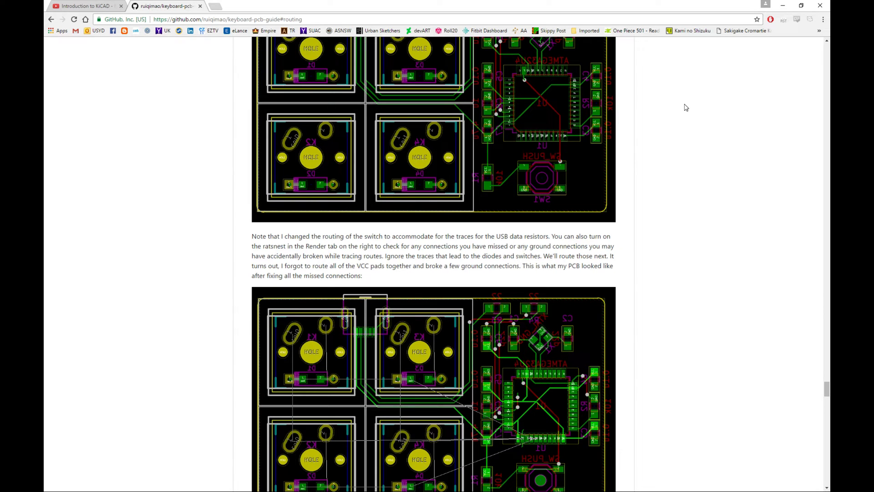
click(784, 6)
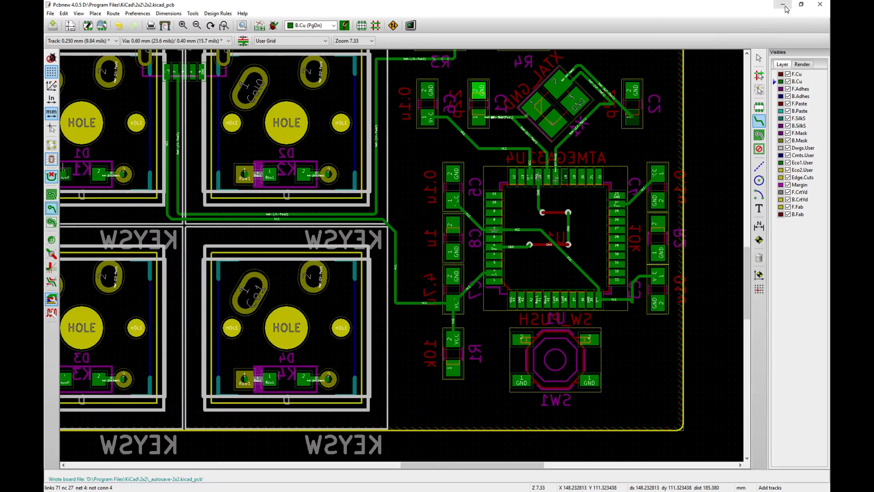
Step: Turn on the ratsnest display in the board editor to check the board for missing connections
click(803, 65)
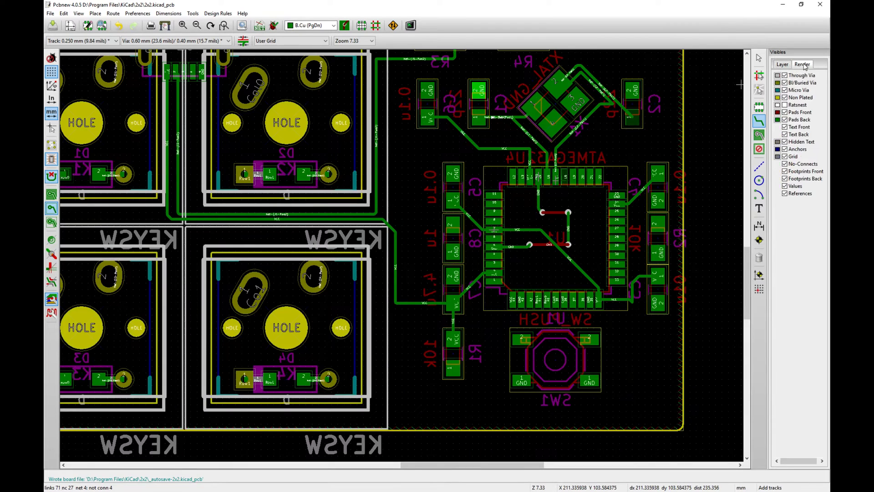
click(785, 105)
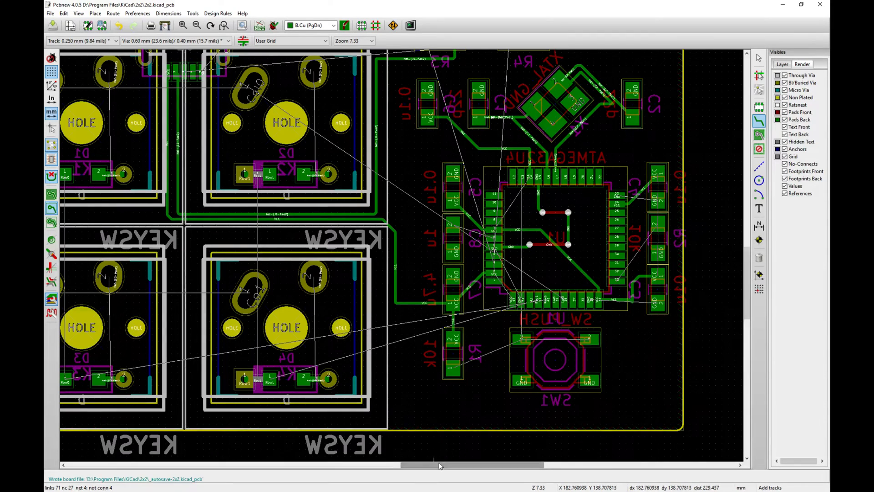
scroll(406, 459, left, 3)
scroll(463, 328, up, 1)
scroll(399, 256, down, 2)
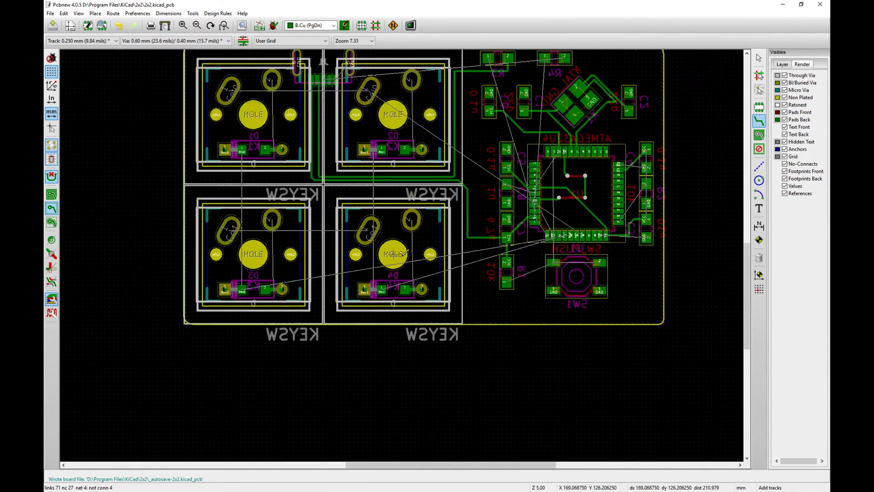
Step: Try to route a straight 0.250 mm B.Cu track on the Co1 net between pad 1 of switches K4 and K3
scroll(295, 221, up, 1)
scroll(532, 197, up, 1)
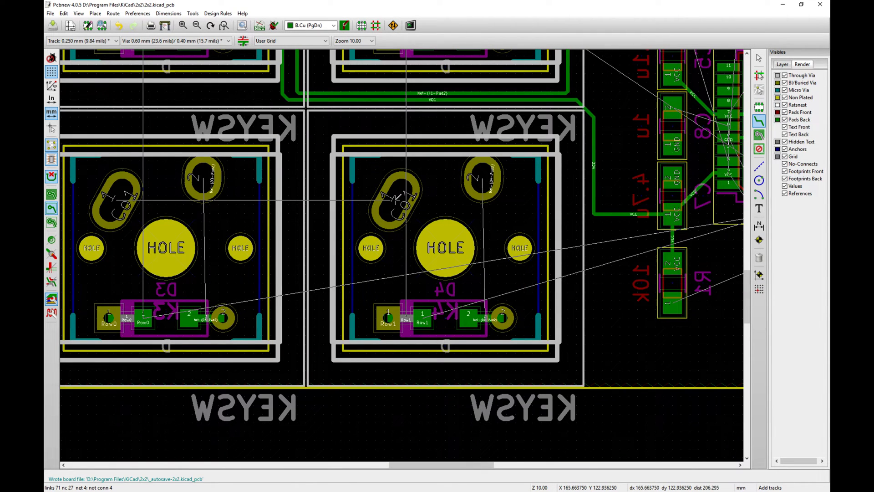
click(395, 198)
click(119, 199)
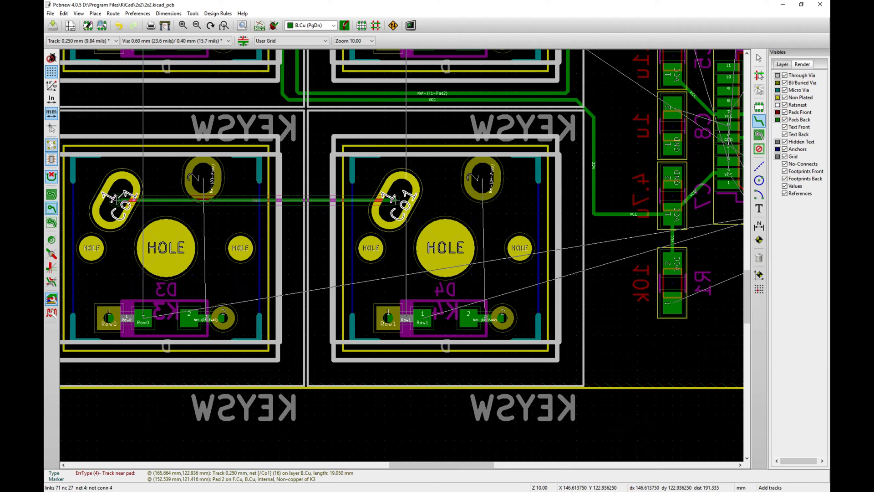
key(Escape)
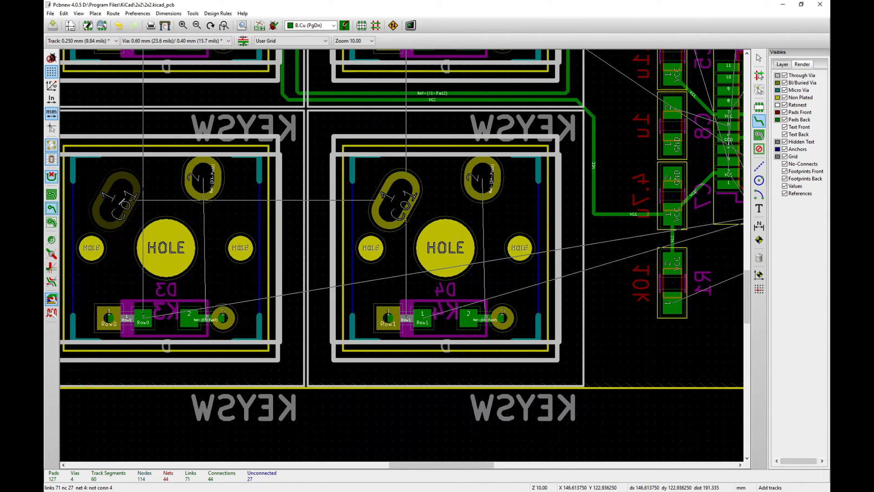
click(119, 200)
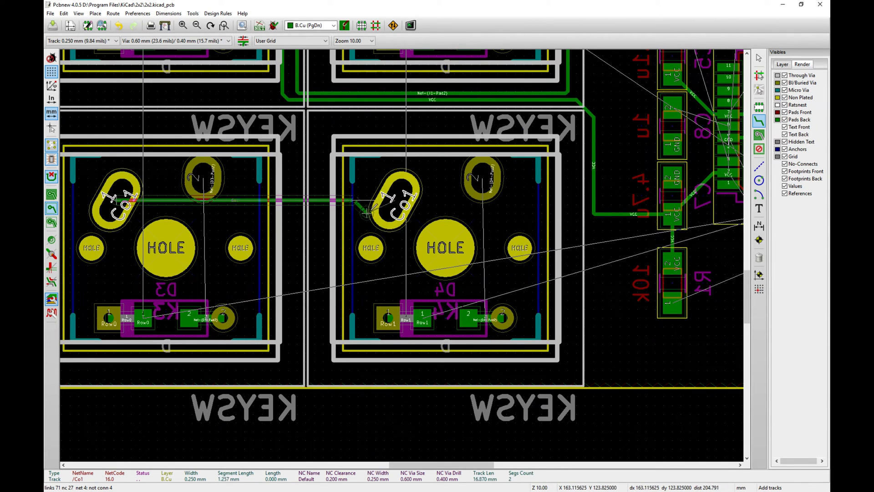
key(Escape)
click(396, 200)
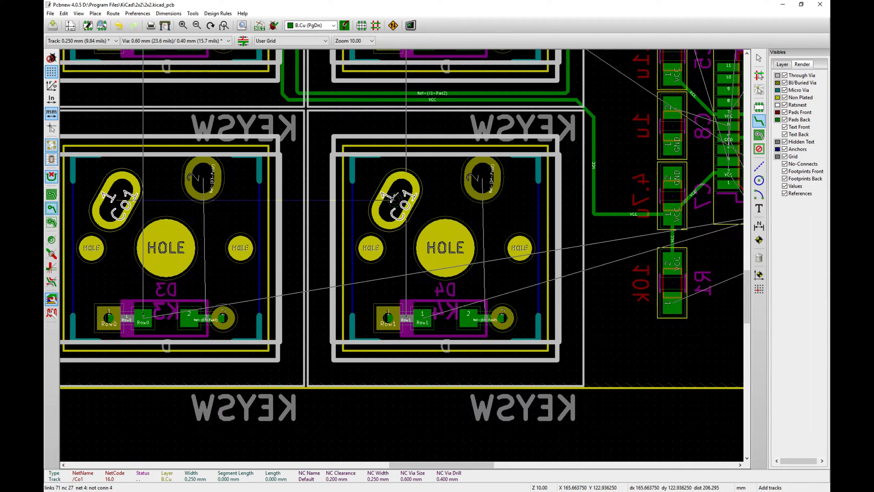
click(122, 200)
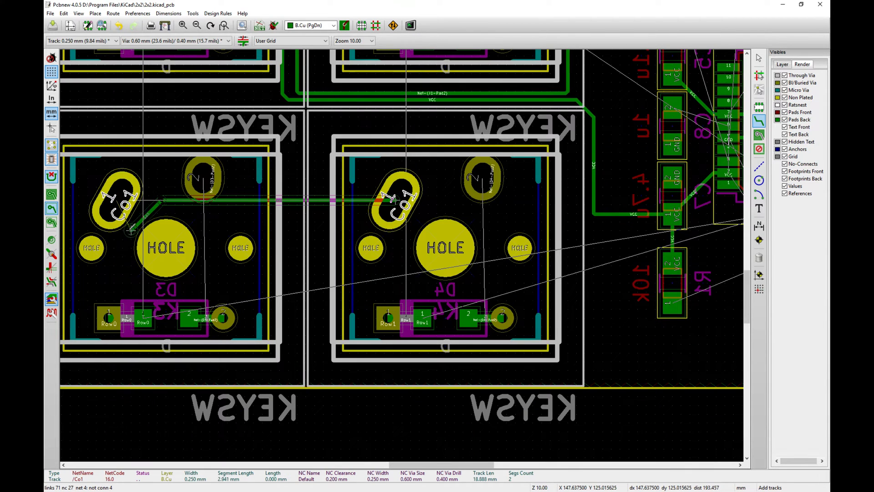
click(117, 200)
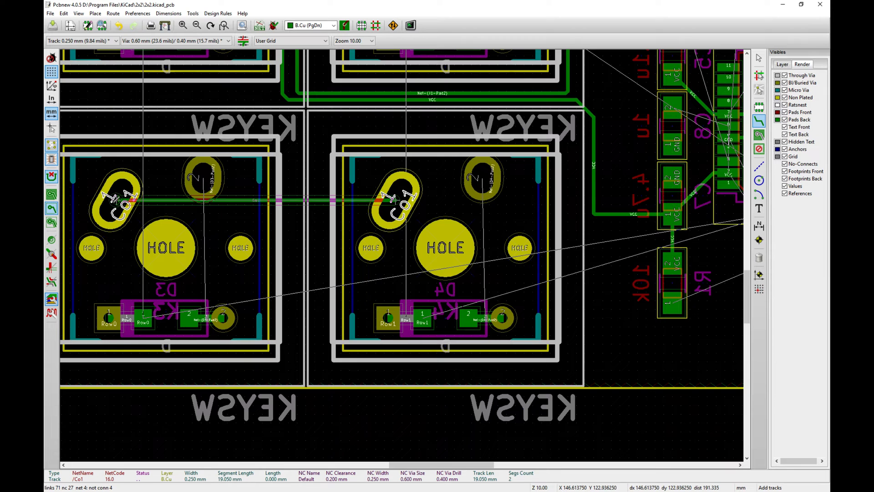
key(Escape)
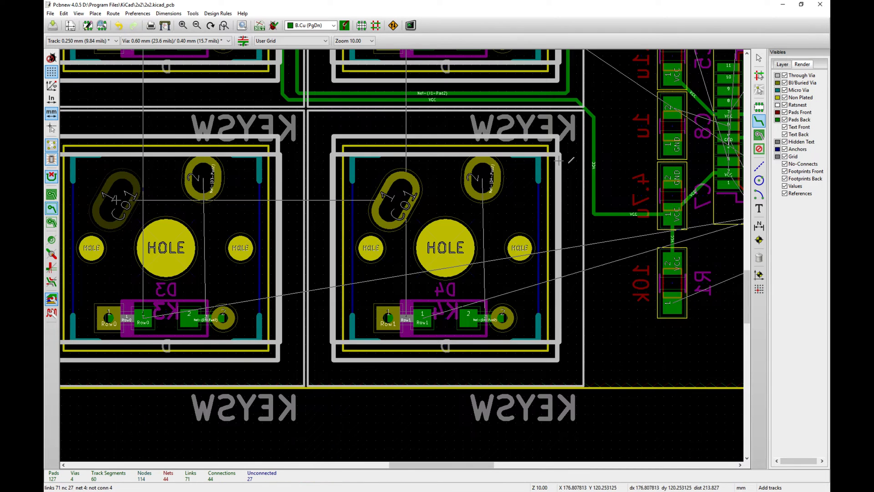
key(F4)
scroll(455, 227, down, 2)
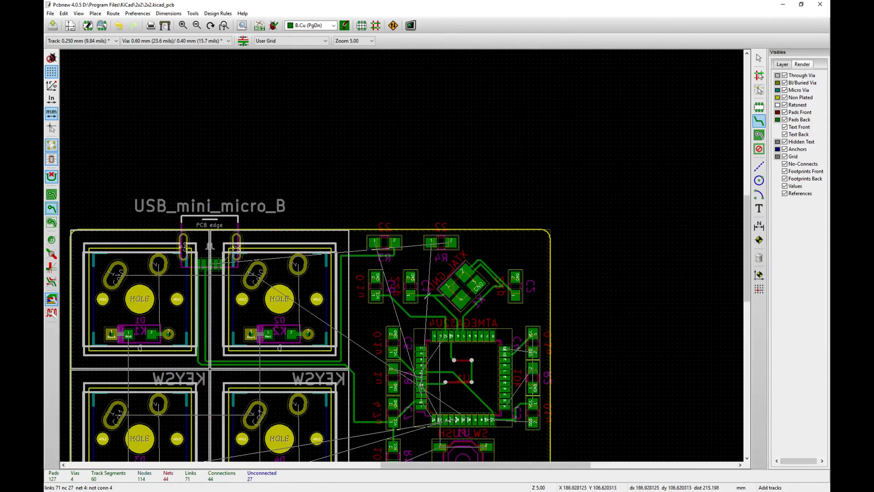
scroll(347, 288, down, 1)
scroll(413, 279, up, 1)
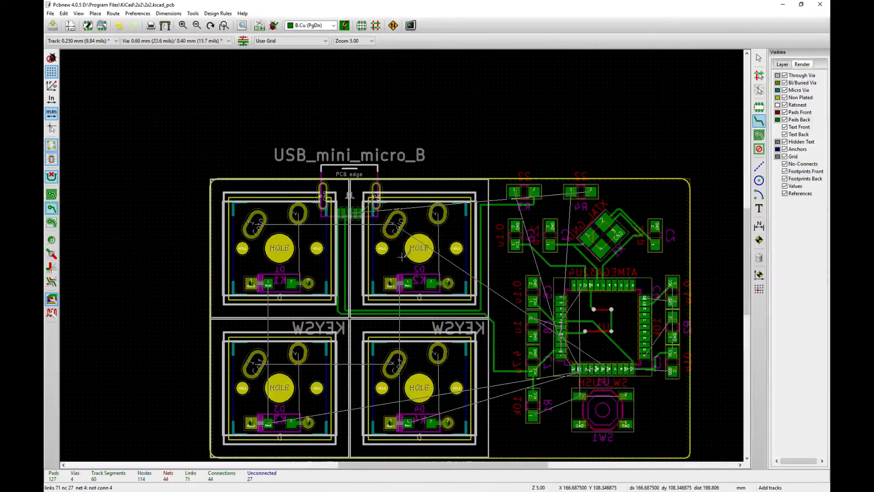
Step: Turn off the ratsnest display in the board's render visibility settings
click(783, 65)
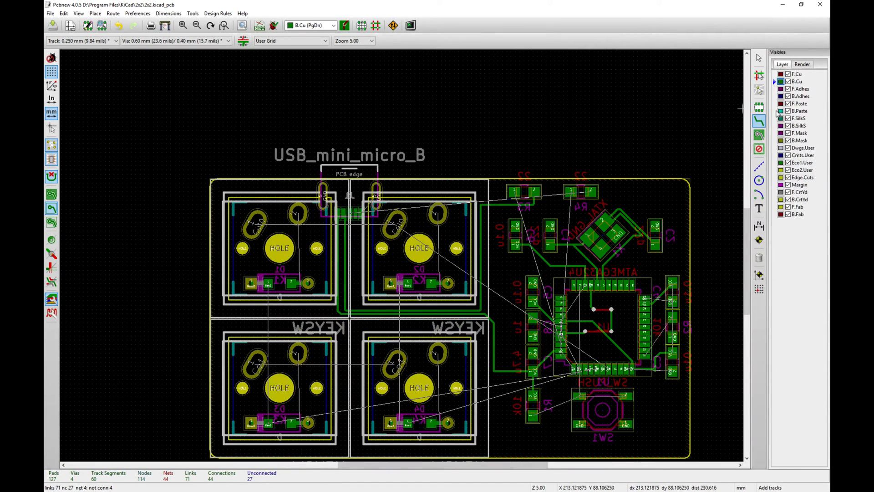
click(803, 64)
click(786, 105)
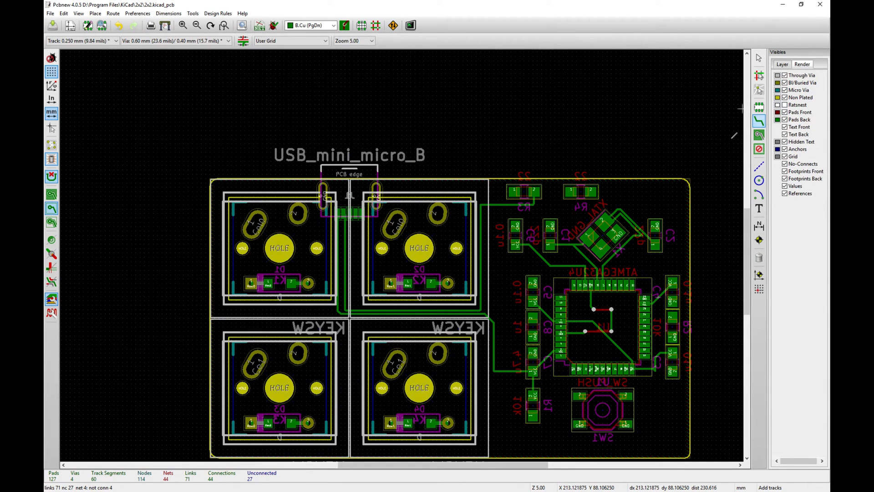
click(256, 364)
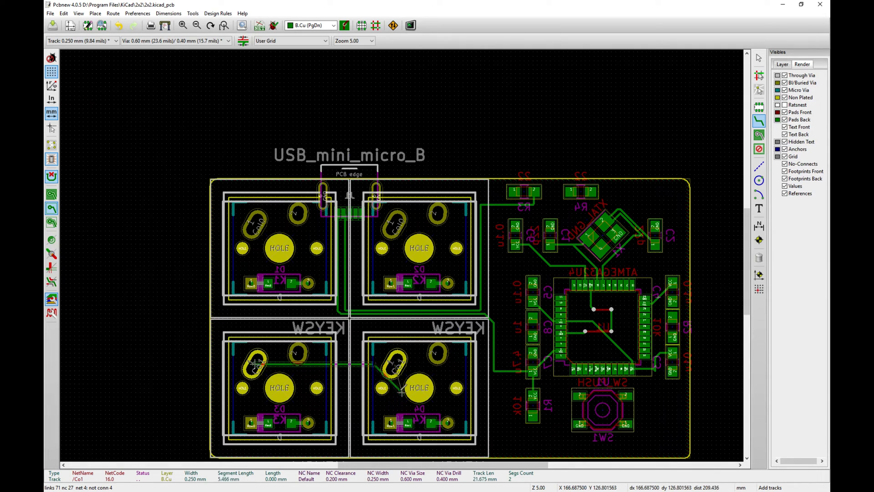
key(Escape)
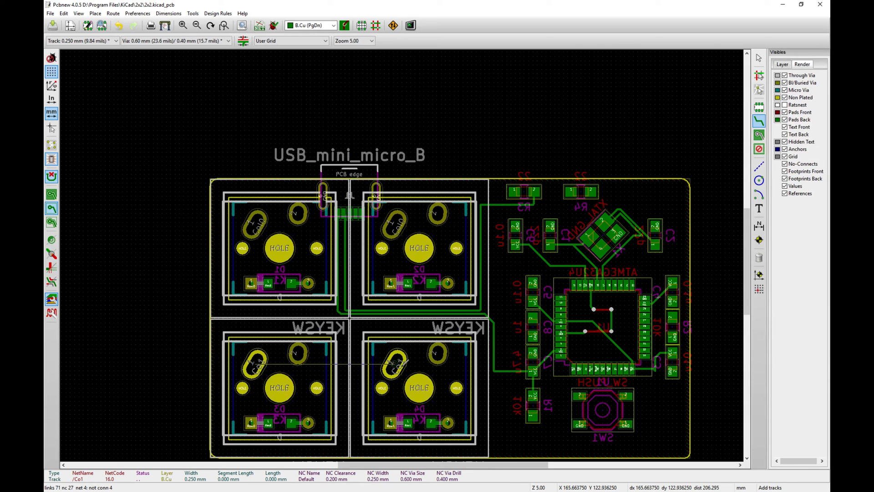
click(392, 364)
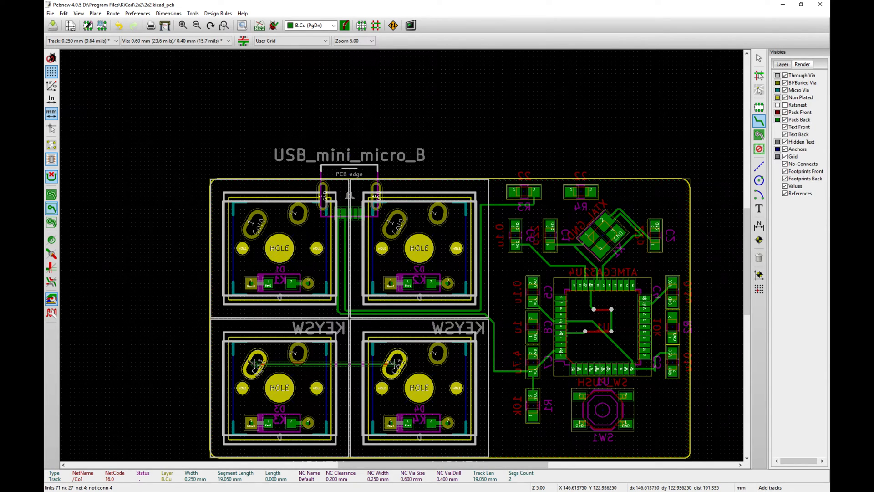
key(Escape)
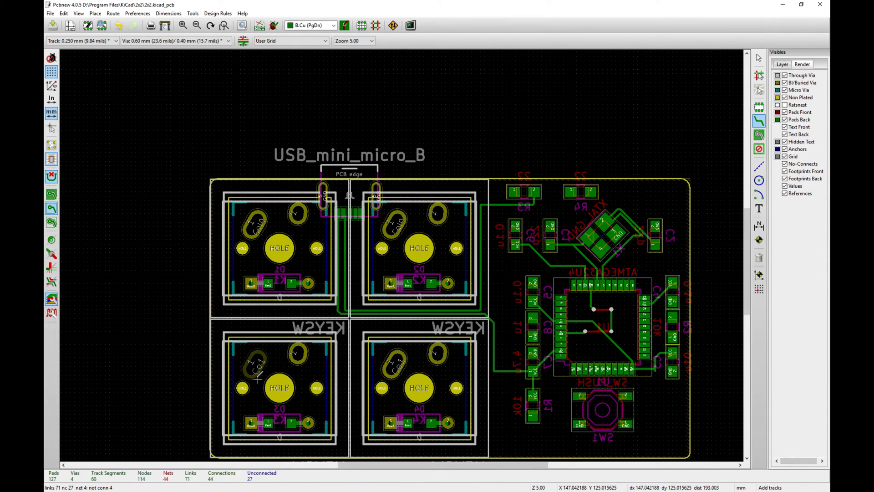
click(257, 371)
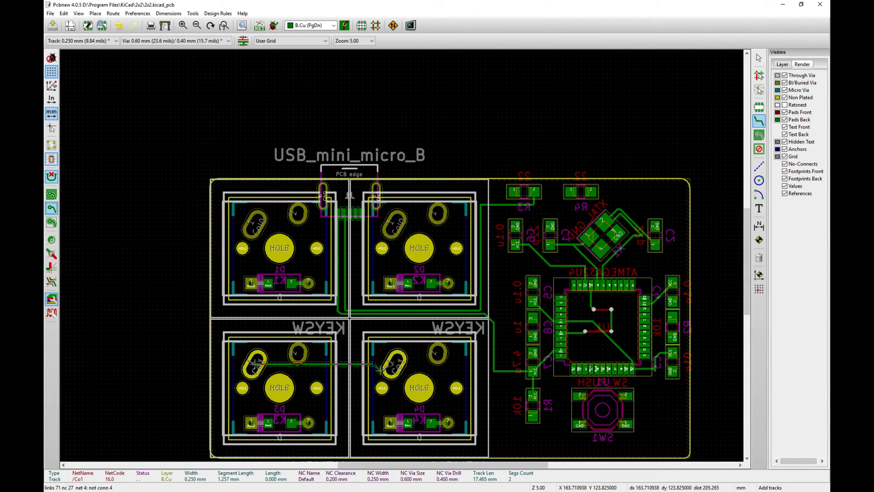
key(Escape)
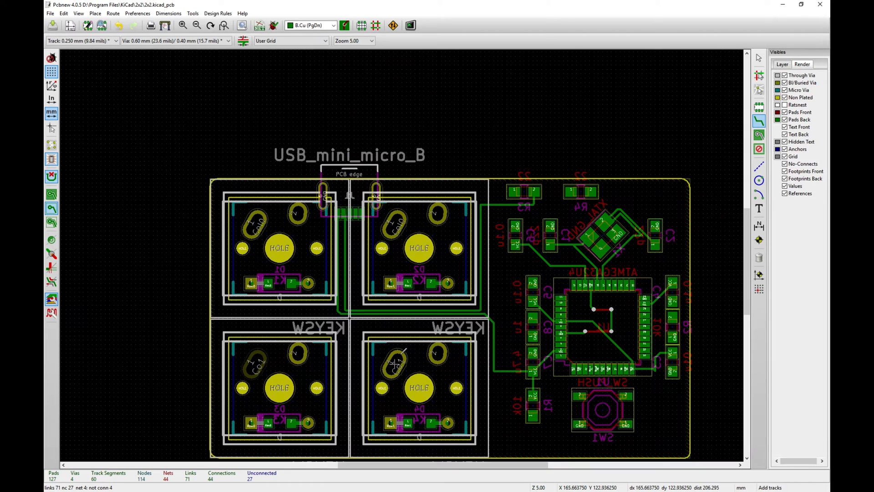
Step: Route 0.250 mm B.Cu tracks from pad 2 of K4 to D4 and pad 2 of K2 to D2, checking the ratsnest and hiding it again
click(437, 352)
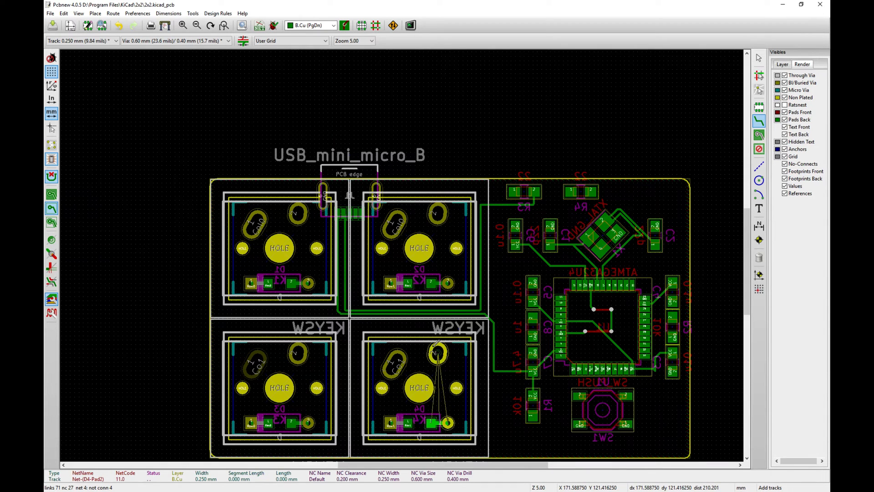
double_click(449, 421)
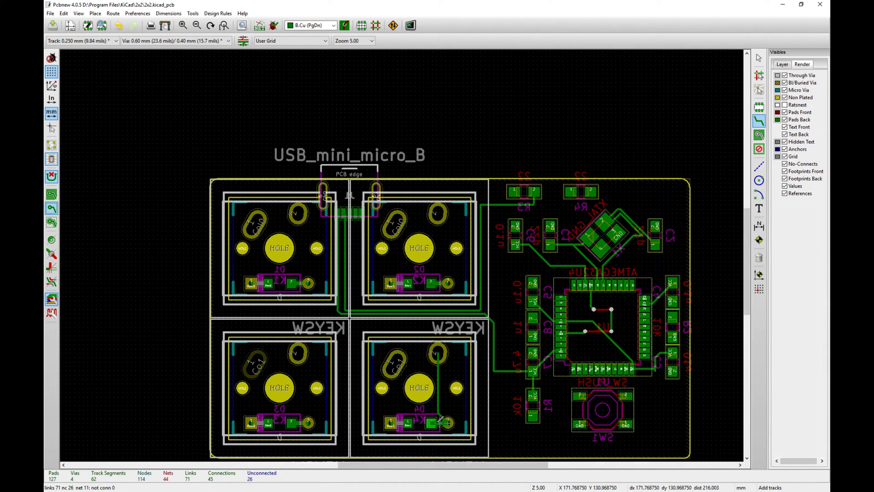
click(785, 104)
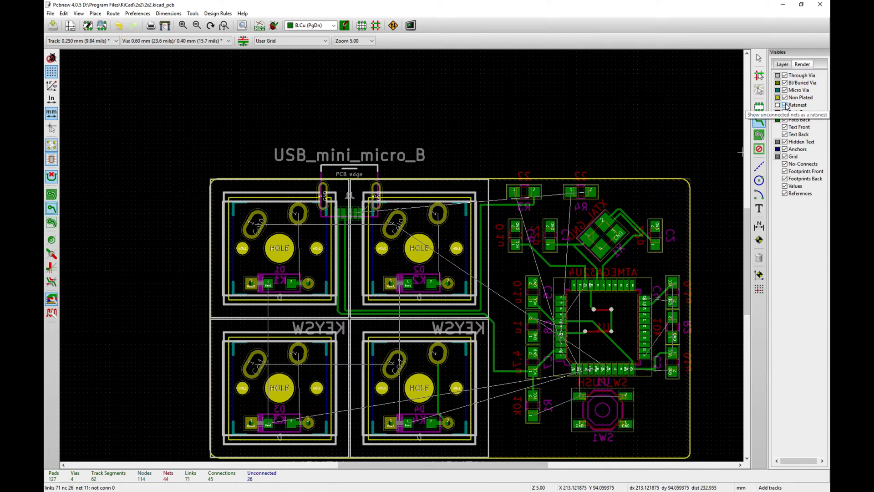
click(437, 213)
click(449, 282)
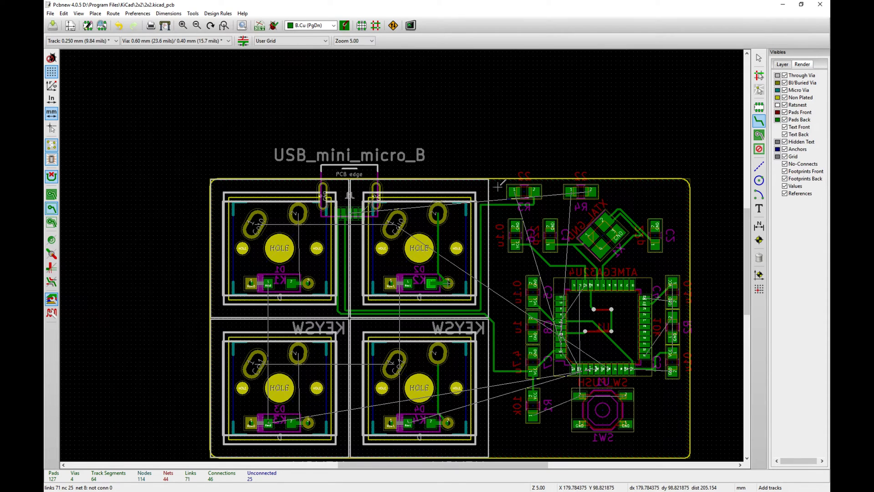
click(785, 105)
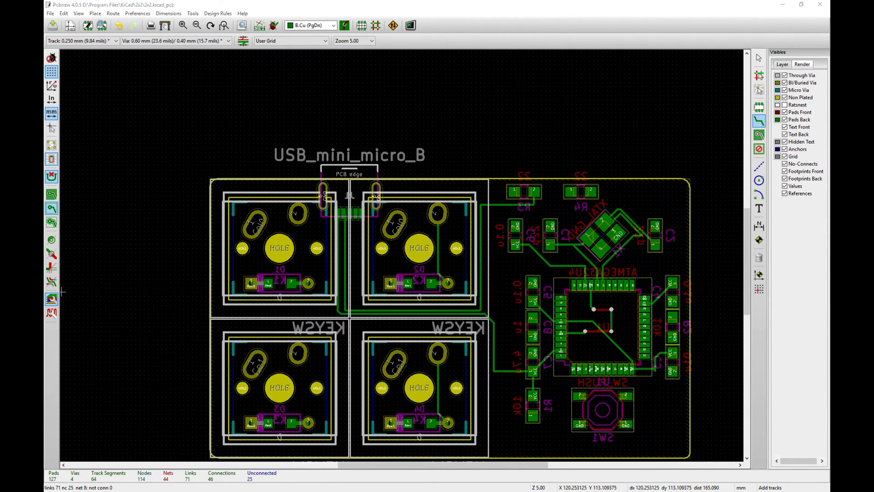
Step: Switch to the browser and read the guide's sections on routing diodes and switches, the controller rows and columns, and updating the zones
key(alt+Tab)
scroll(458, 262, down, 5)
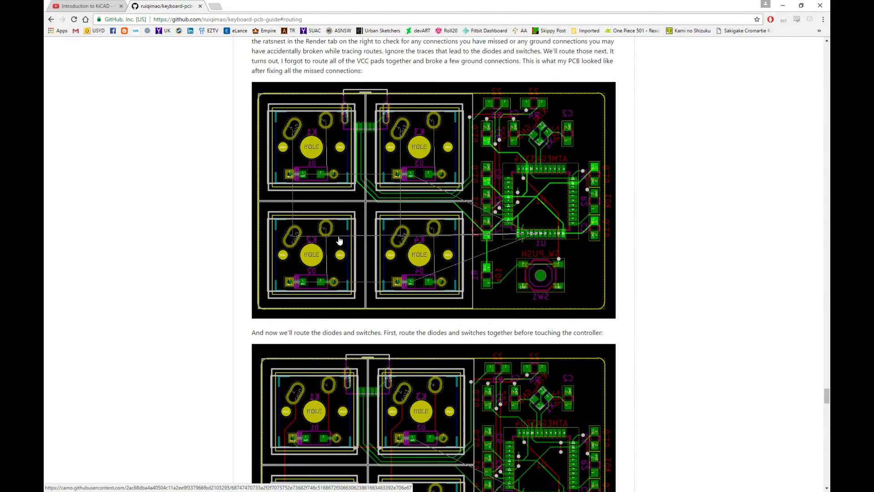
scroll(455, 220, down, 4)
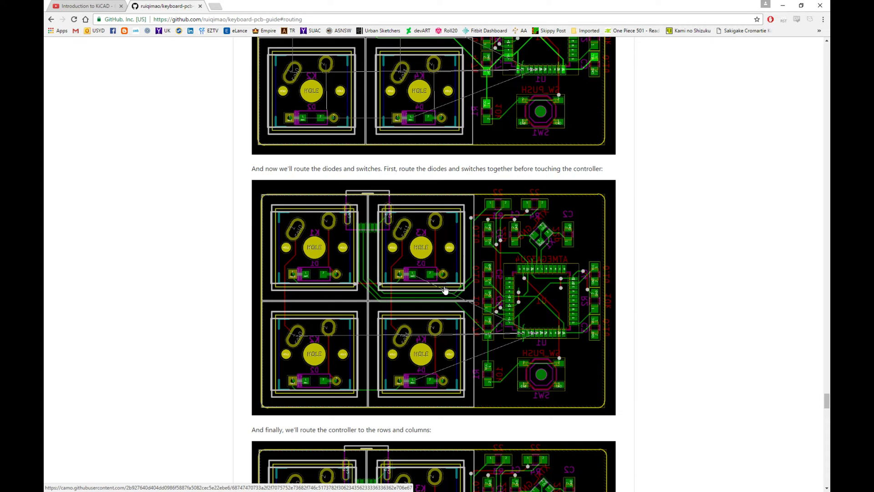
scroll(455, 291, down, 6)
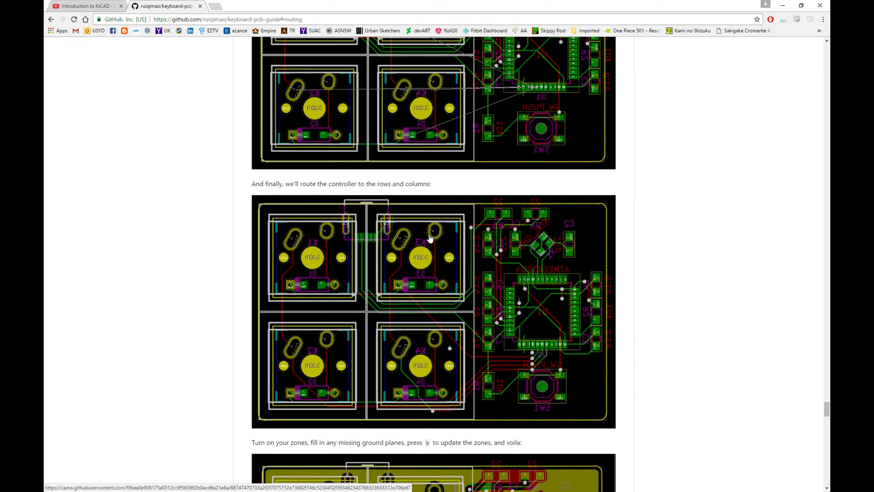
scroll(433, 215, down, 5)
scroll(420, 219, down, 3)
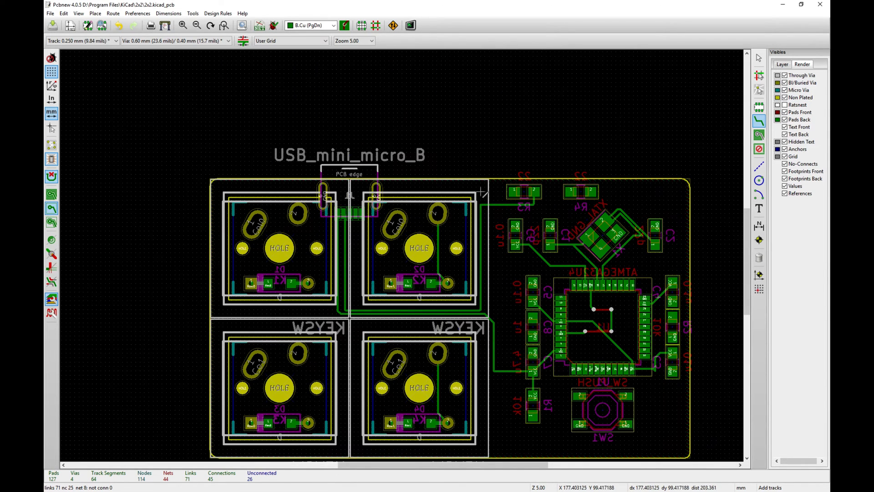
Step: Compare with the guide's zone picture in the browser and show the filled copper zones in the board editor around U1
scroll(418, 263, down, 2)
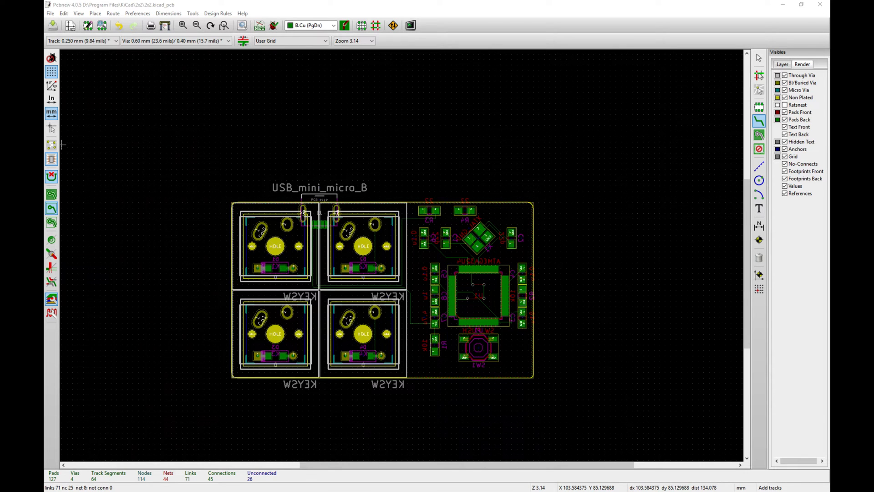
key(alt+Tab)
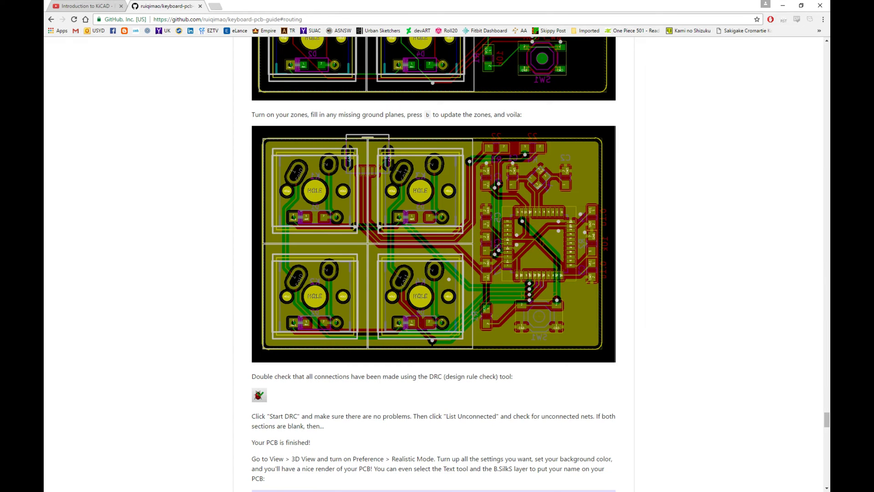
key(alt+Tab)
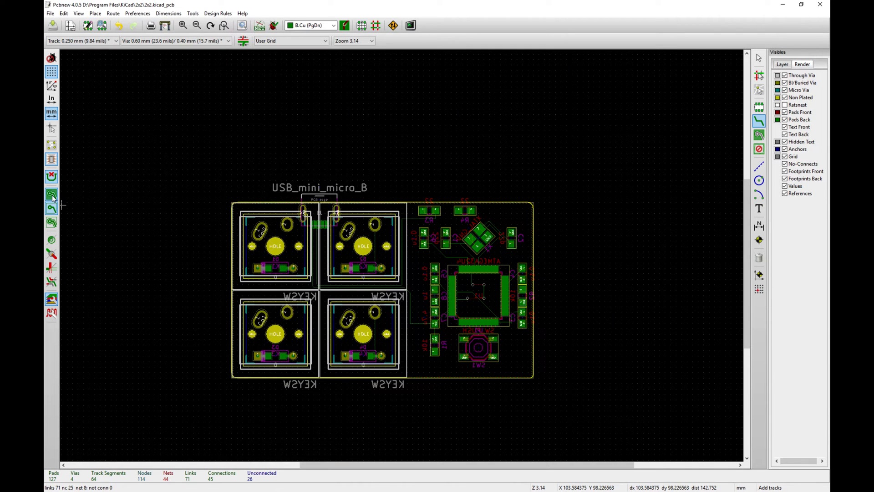
click(53, 196)
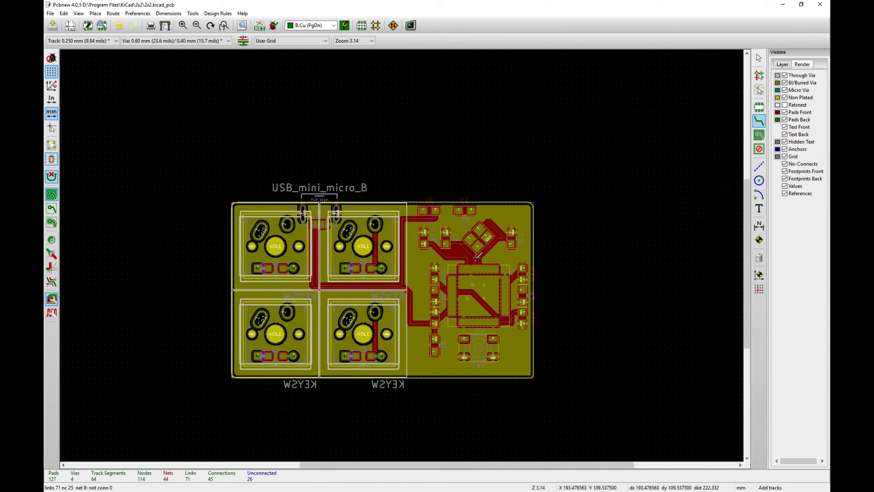
scroll(482, 254, up, 1)
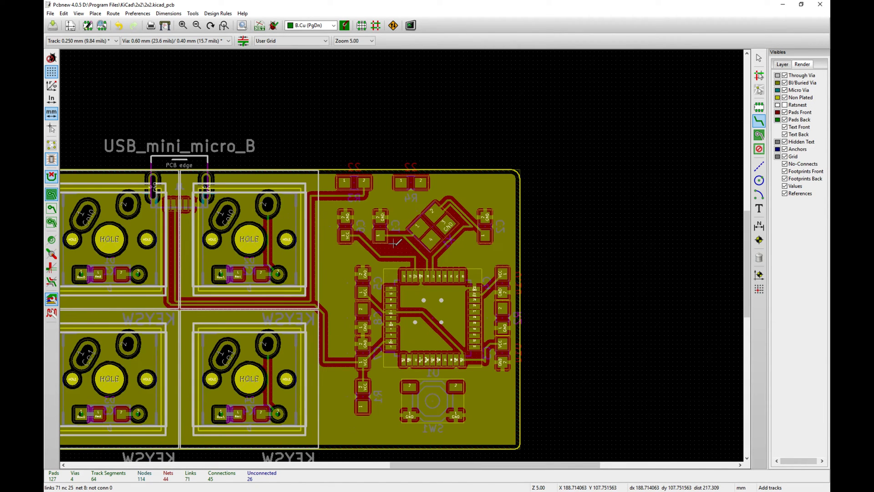
click(397, 248)
key(Escape)
drag(398, 246, 406, 255)
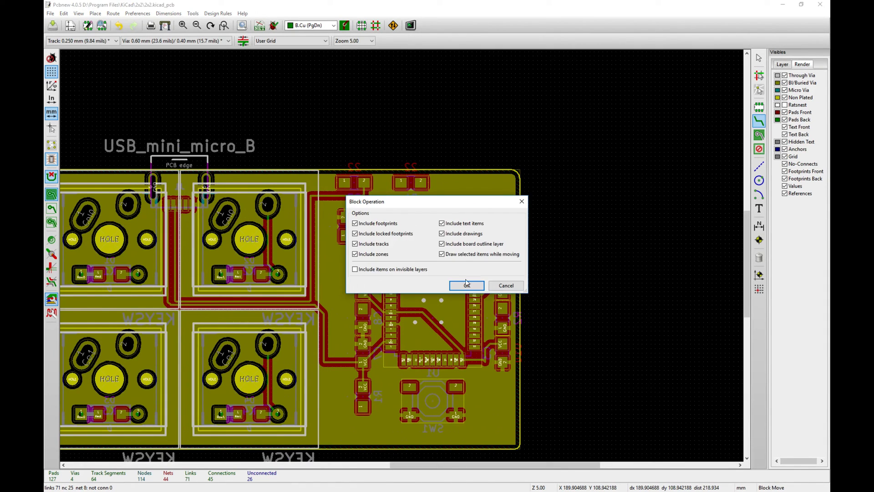
click(498, 287)
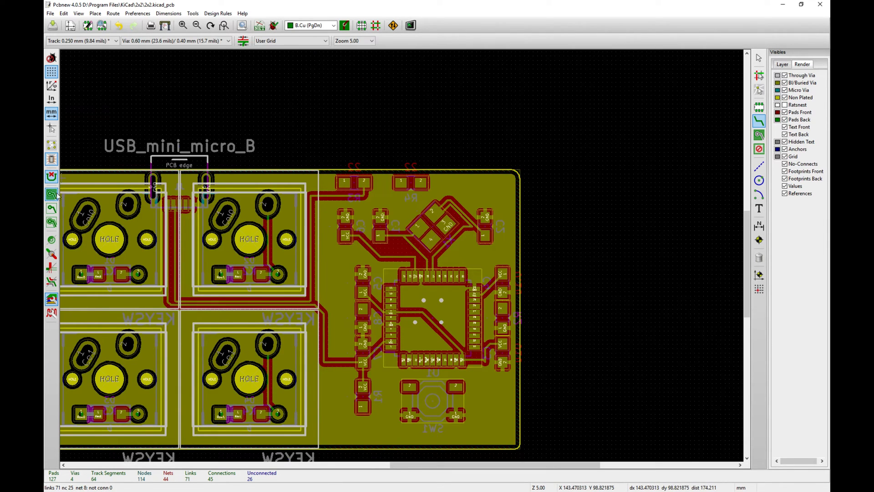
Step: Hide the zone fills, and switch to the browser to read the guide's instructions on the design rule check
click(51, 208)
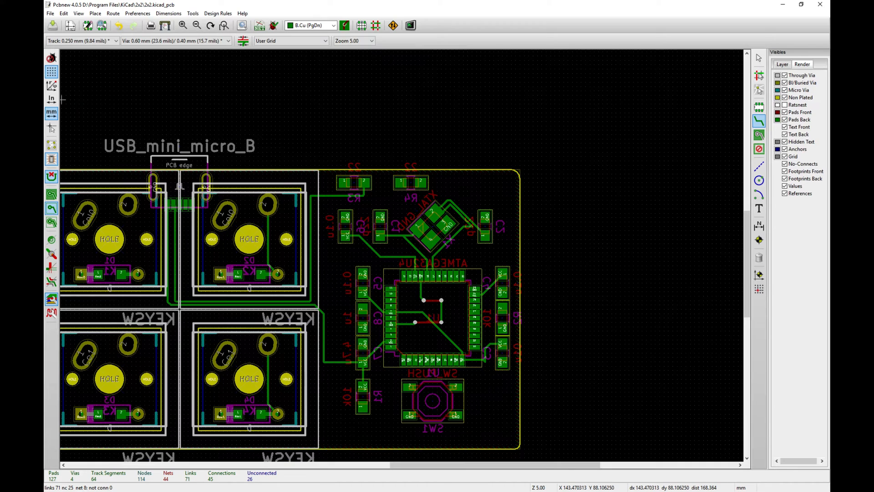
key(alt+Tab)
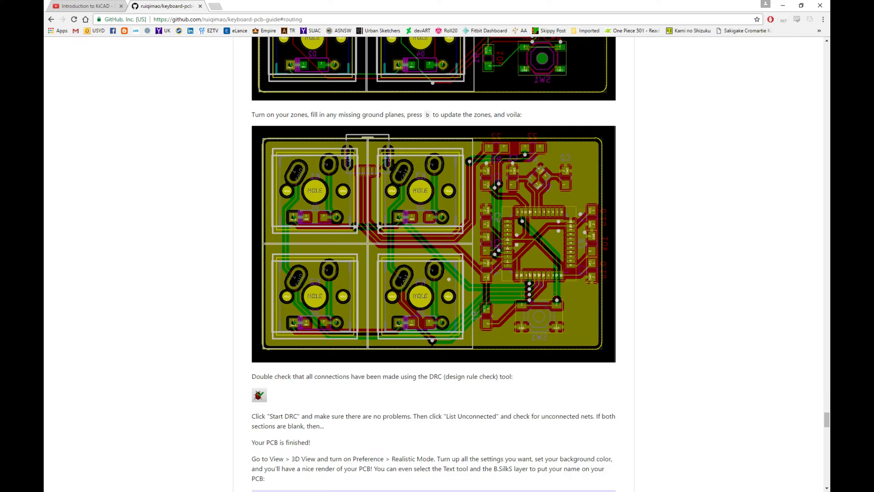
scroll(395, 392, down, 2)
scroll(395, 393, down, 3)
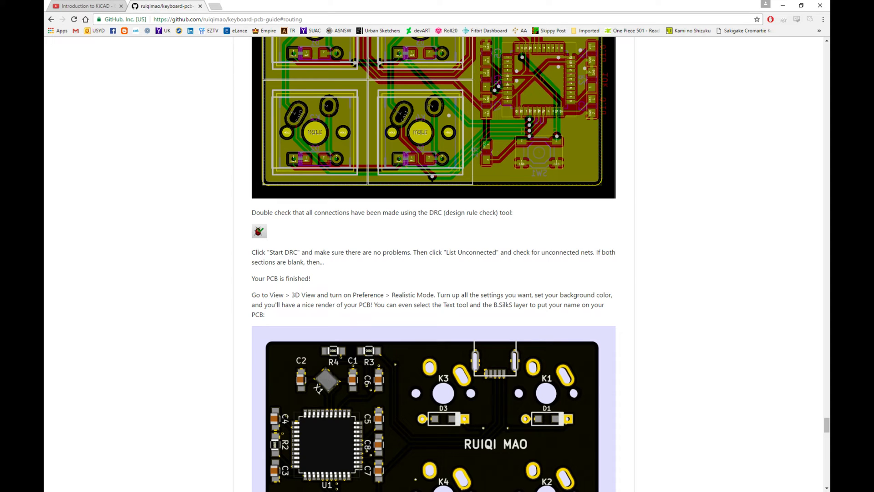
Step: Return to the board editor and run the design rule check with the existing track and via size limits
key(alt+Tab)
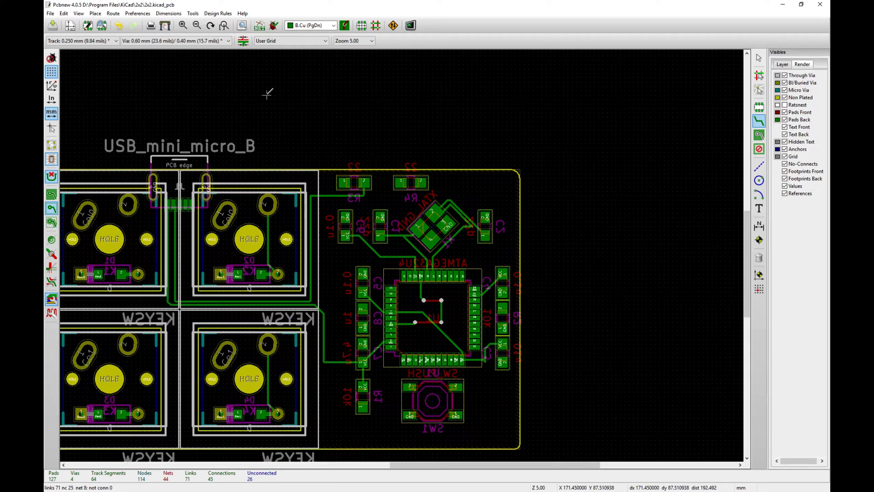
click(274, 26)
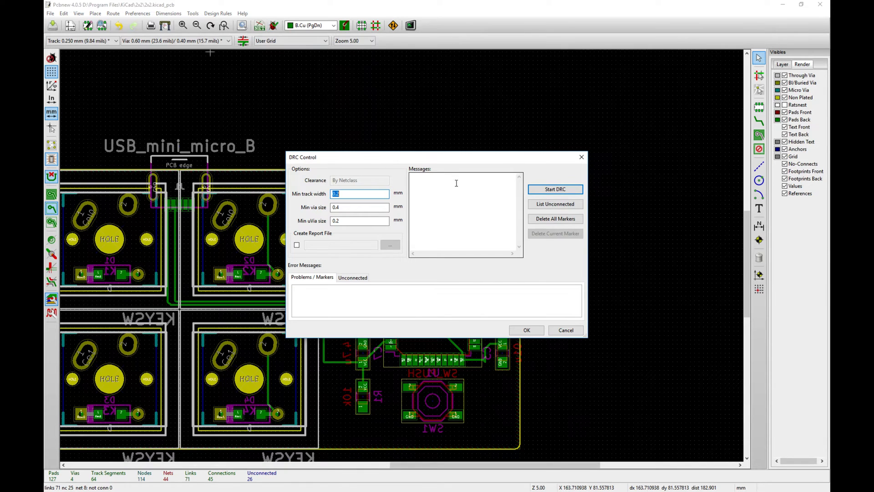
click(555, 189)
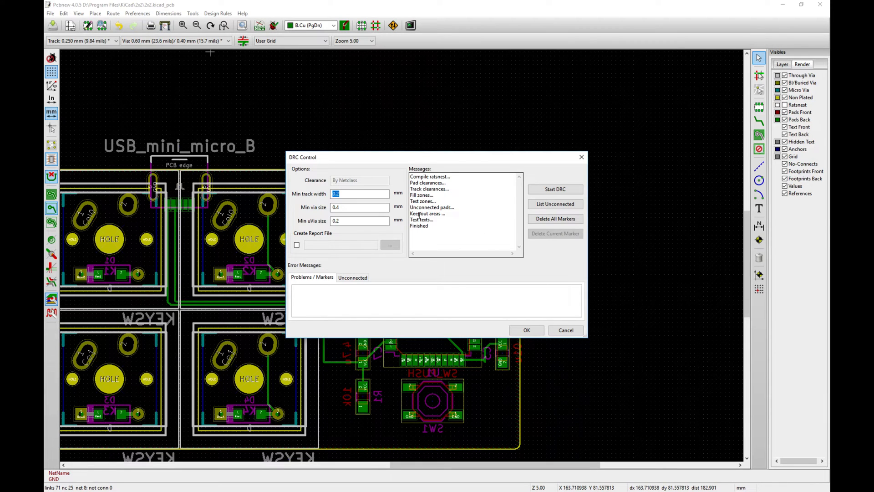
Step: Examine the design rule check's problems and unconnected pads lists, and close the DRC Control dialog
click(357, 278)
click(319, 278)
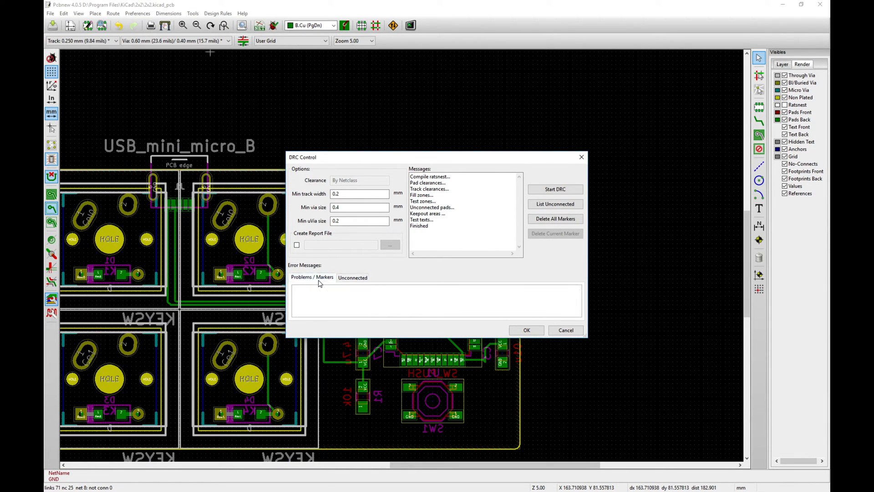
click(359, 279)
scroll(578, 297, down, 2)
drag(578, 300, 580, 294)
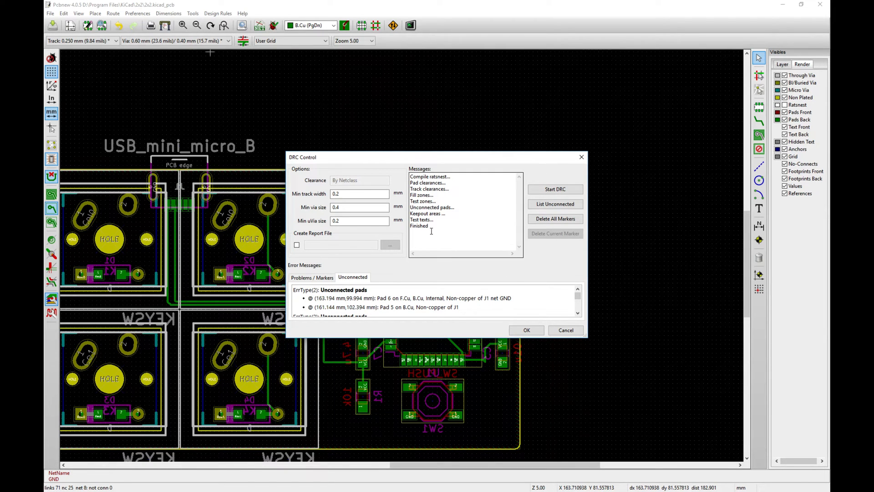
mouse_move(579, 294)
mouse_down()
mouse_move(581, 311)
mouse_move(575, 284)
mouse_up()
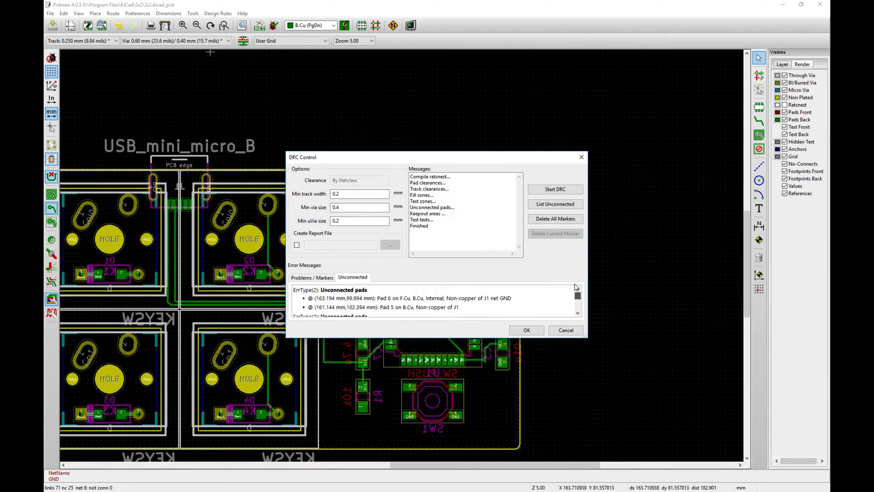
click(539, 332)
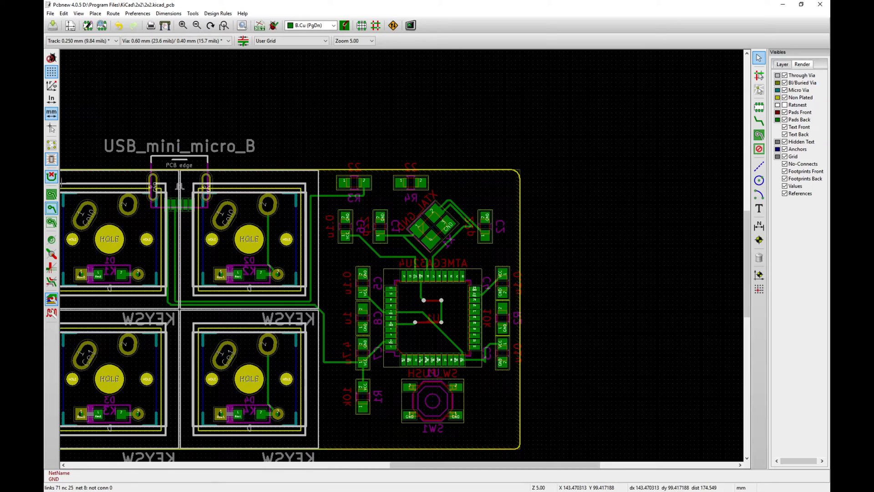
Step: Switch to the browser and review the keyboard PCB guide's table of contents, Setting Up and Schematics sections
key(alt+Tab)
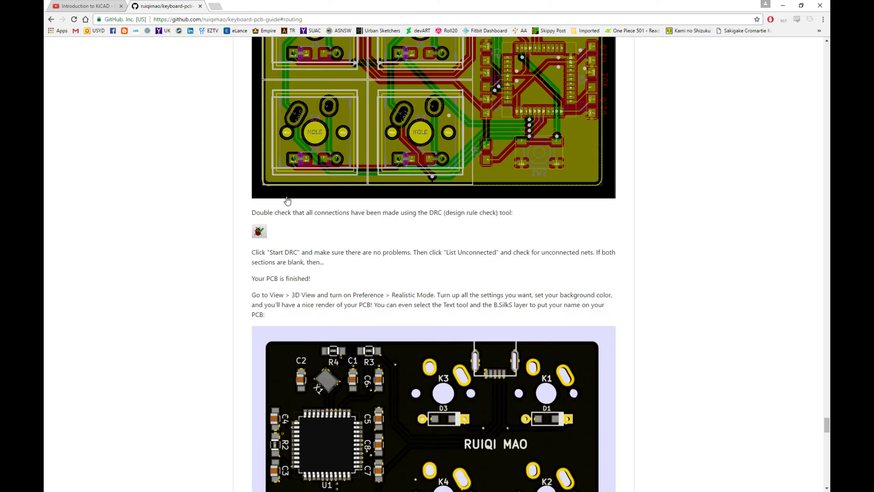
scroll(364, 214, down, 3)
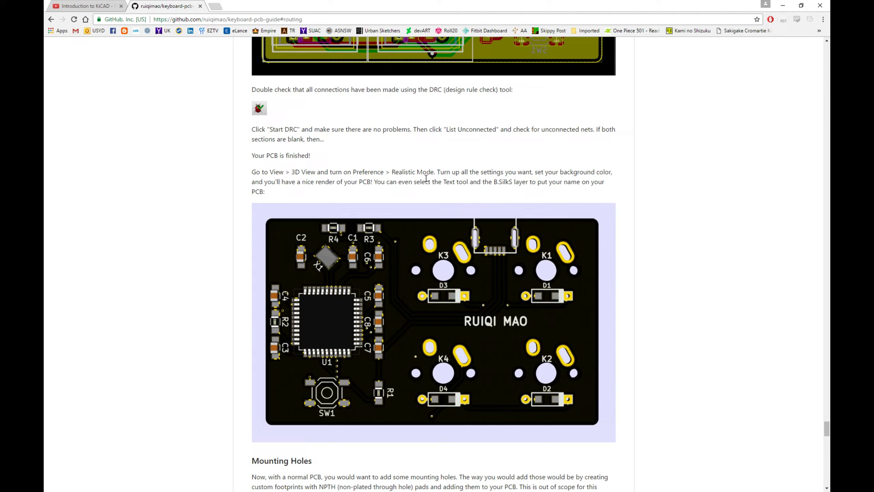
drag(827, 427, 827, 45)
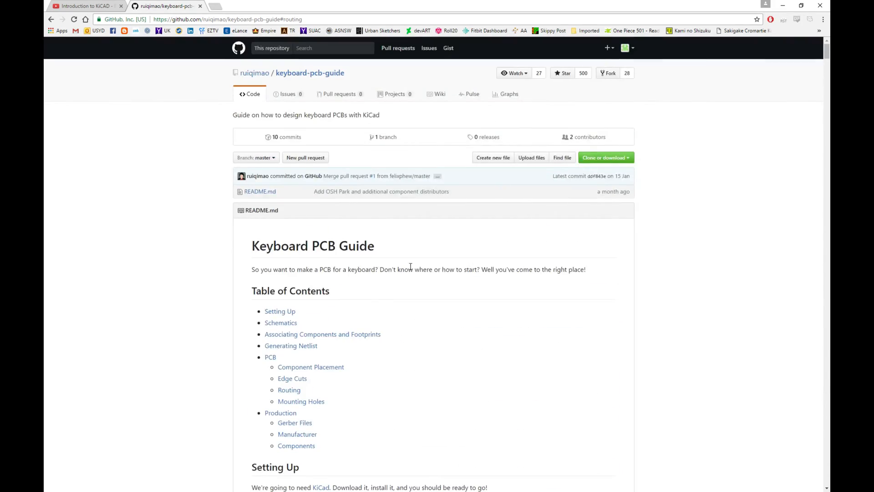
scroll(417, 232, down, 5)
scroll(417, 233, down, 3)
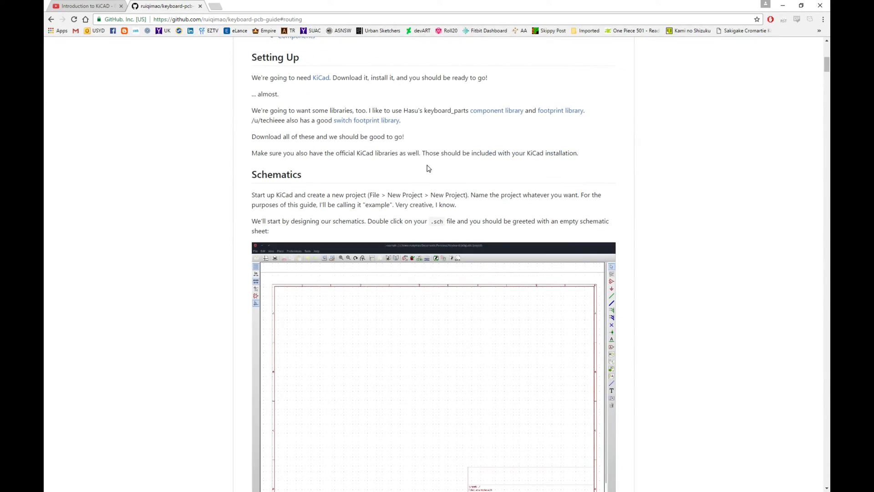
scroll(354, 169, down, 12)
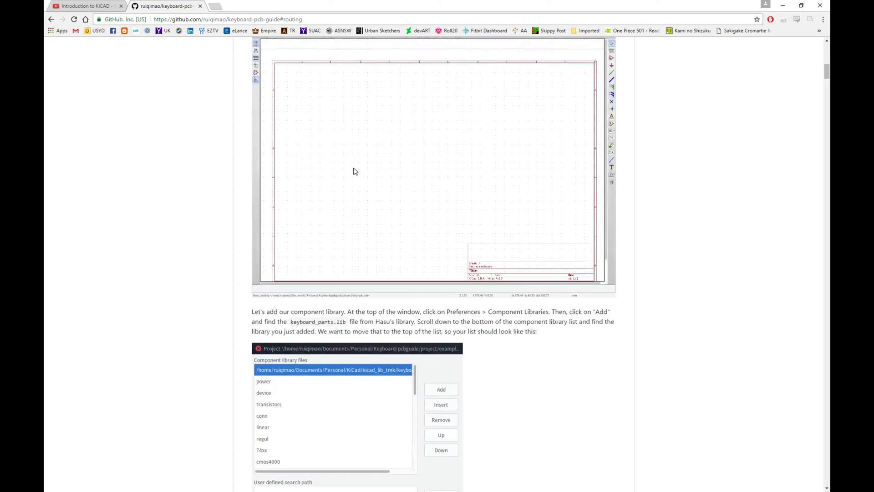
scroll(353, 168, down, 12)
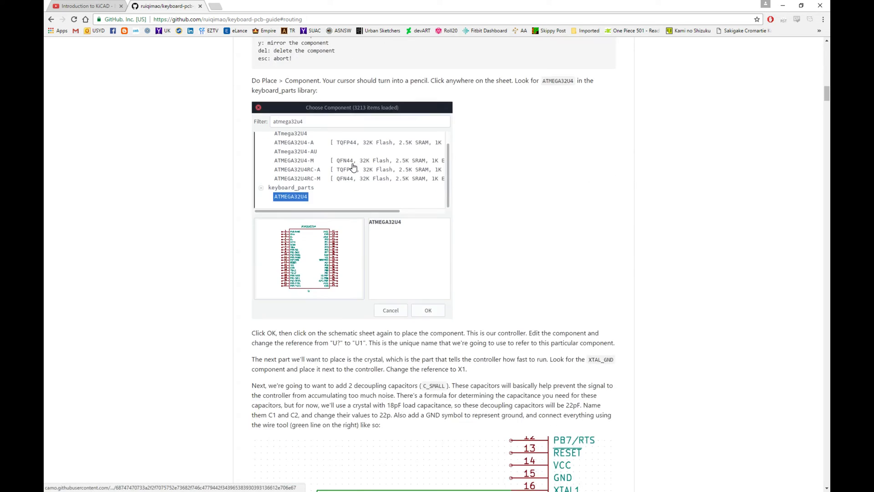
scroll(353, 164, up, 20)
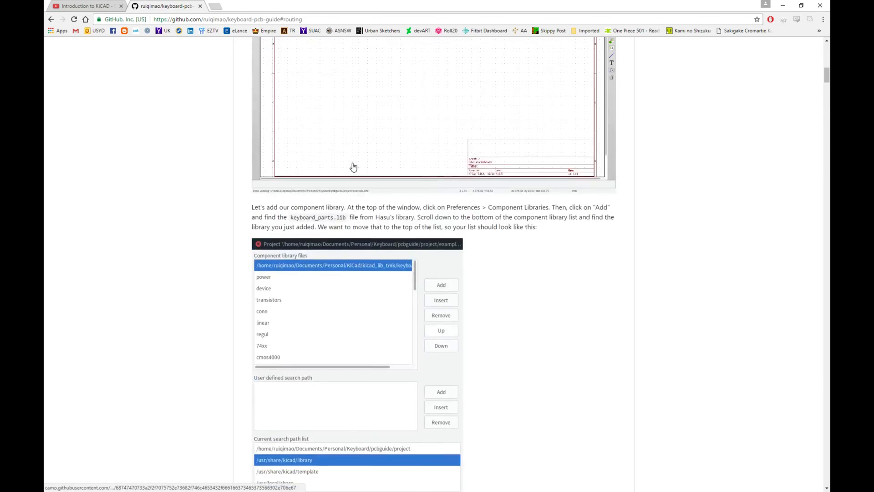
scroll(355, 168, up, 2)
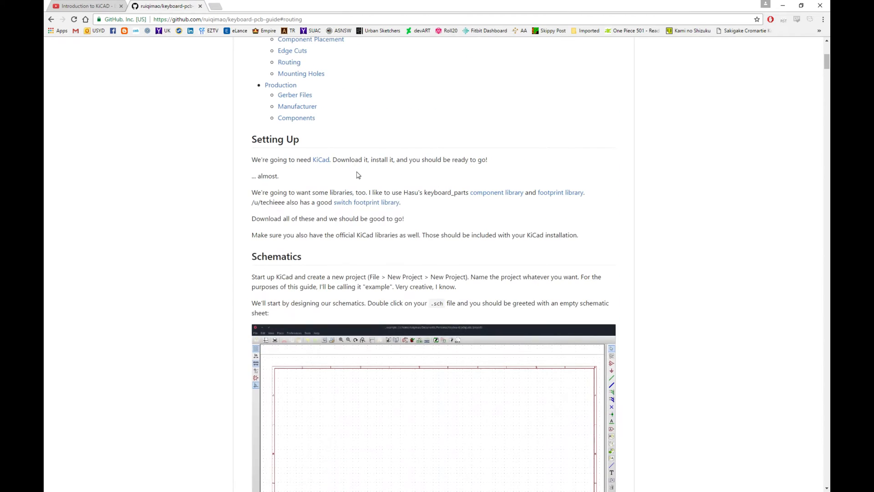
scroll(360, 180, up, 1)
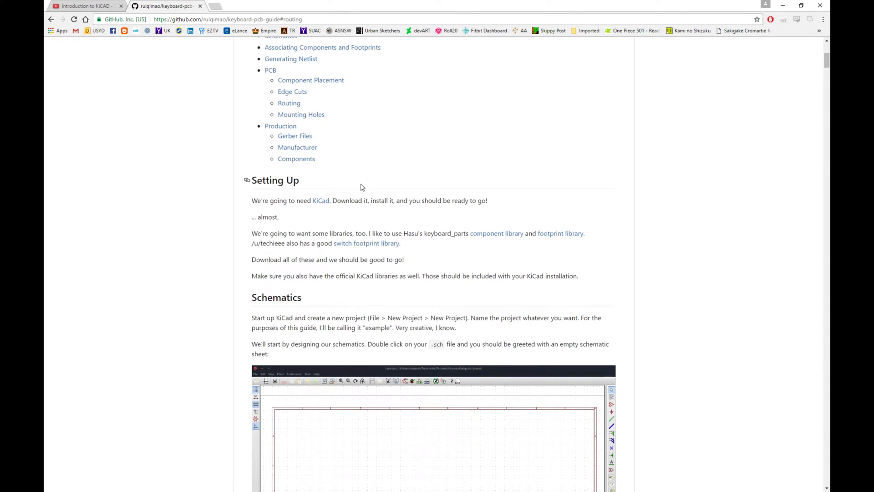
scroll(362, 187, up, 1)
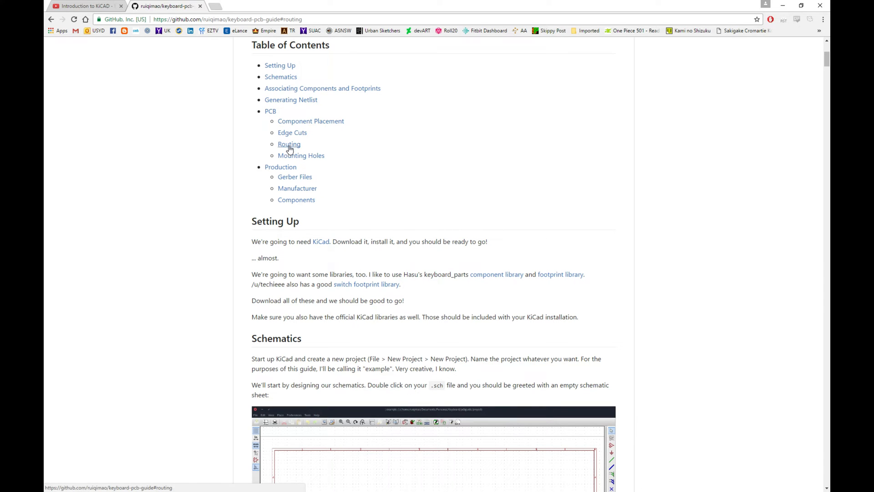
Step: Read the guide's instructions on the 3D view and Realistic Mode, and examine its rendered board picture
drag(824, 69, 813, 441)
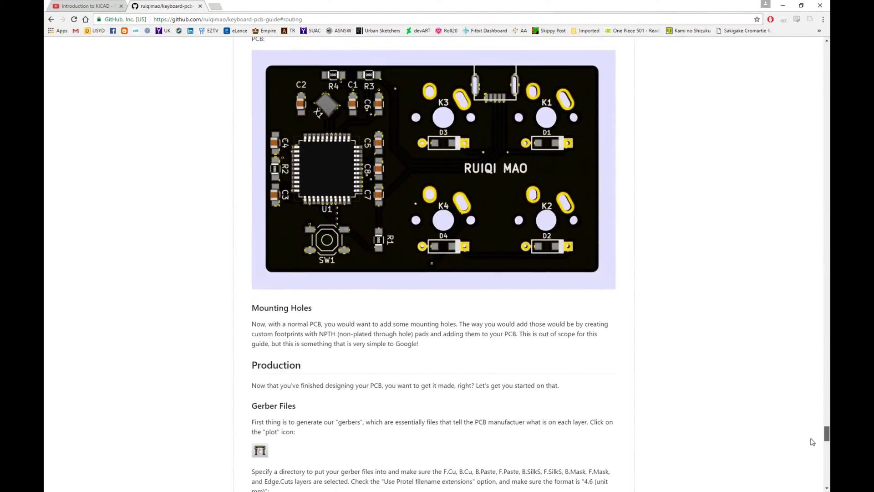
scroll(656, 308, up, 5)
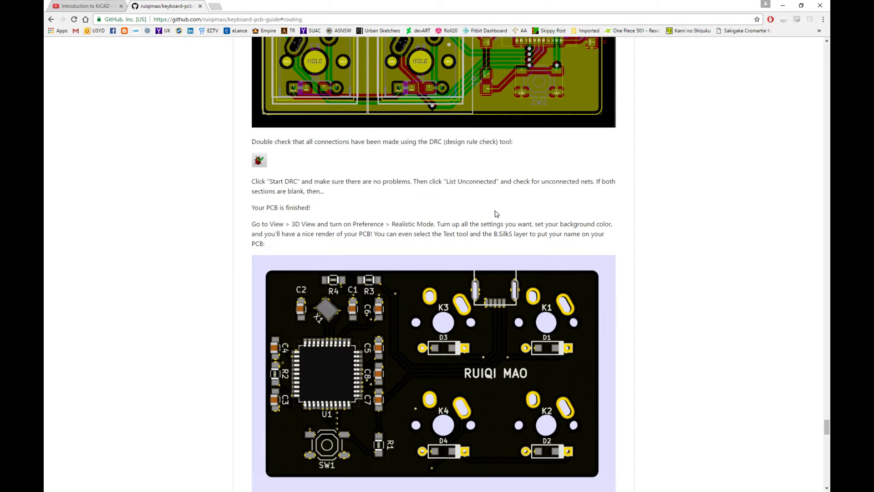
scroll(491, 210, down, 1)
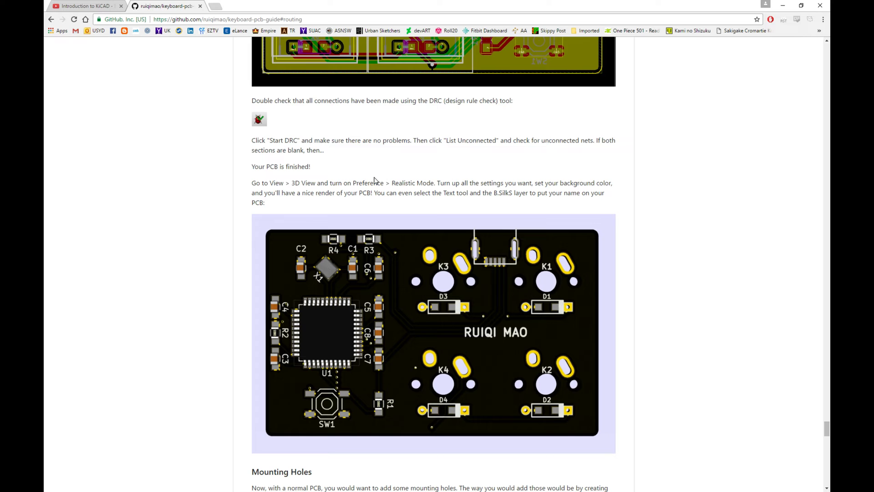
scroll(358, 185, down, 3)
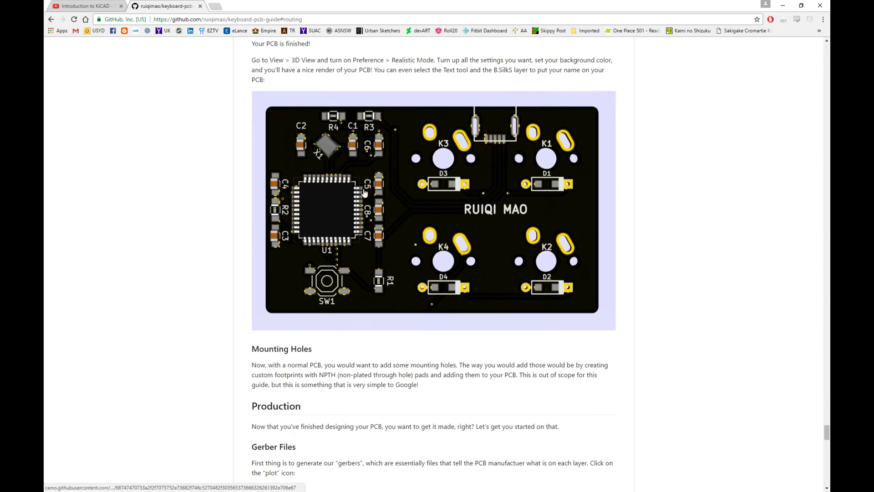
scroll(366, 254, up, 1)
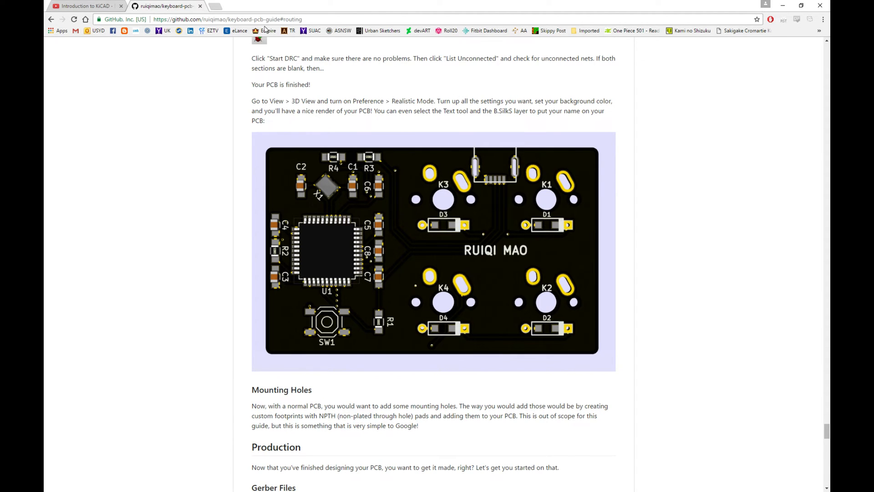
Step: Return to the board editor and open the board in a maximized 3D Viewer
click(783, 6)
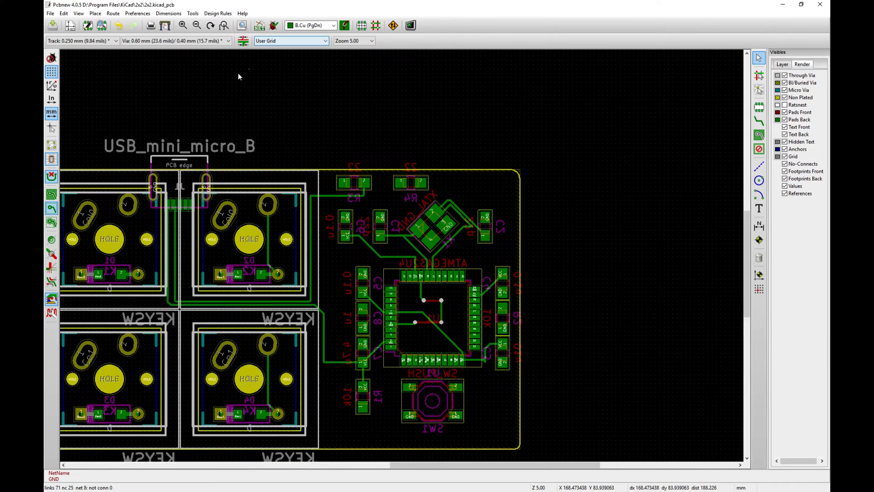
click(81, 14)
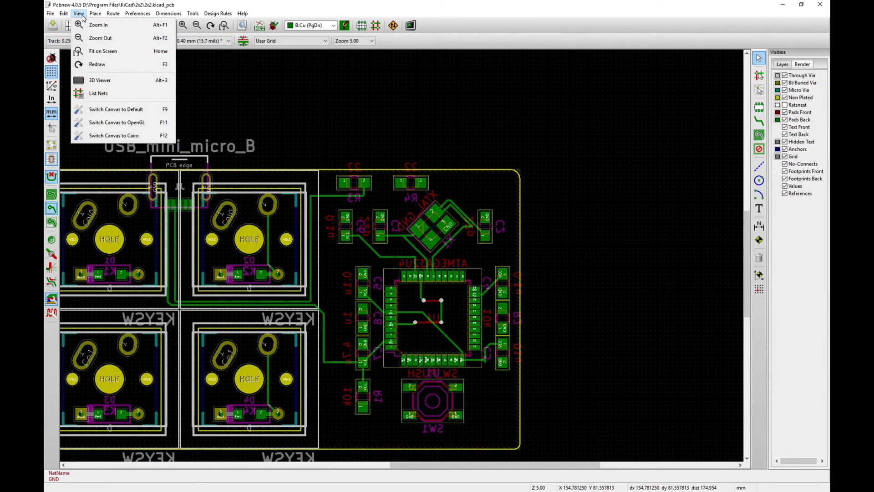
click(108, 81)
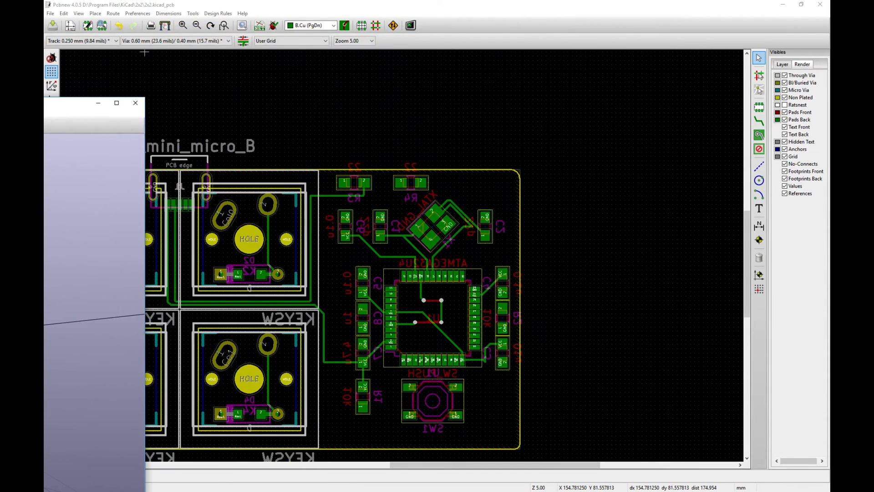
drag(59, 104, 618, 0)
Step: Examine the component side of the board in 3D, including the controller, crystal, diodes and USB connector
right_click(369, 345)
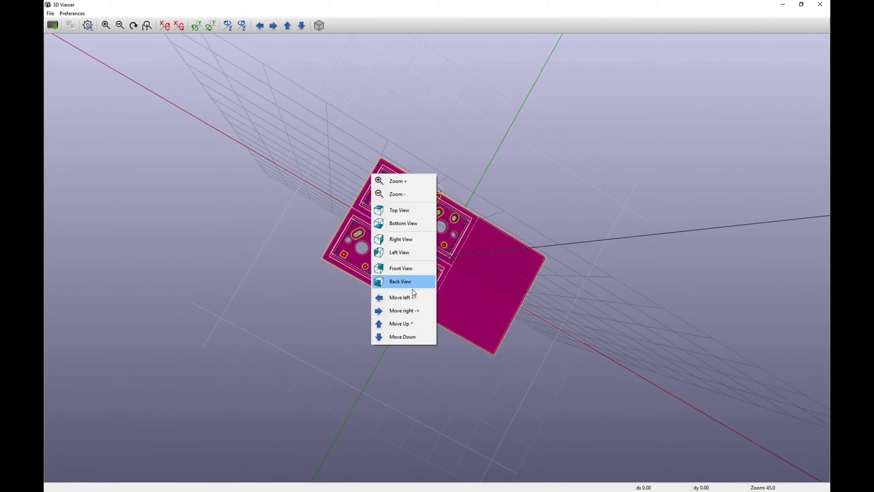
drag(259, 343, 253, 315)
drag(378, 312, 641, 4)
drag(562, 156, 350, 259)
scroll(348, 259, down, 5)
scroll(479, 281, up, 10)
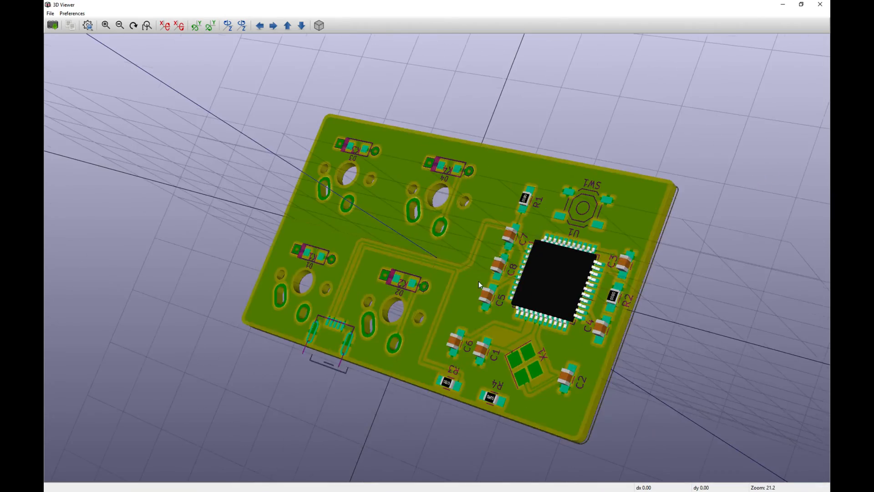
drag(384, 335, 536, 316)
drag(499, 121, 350, 256)
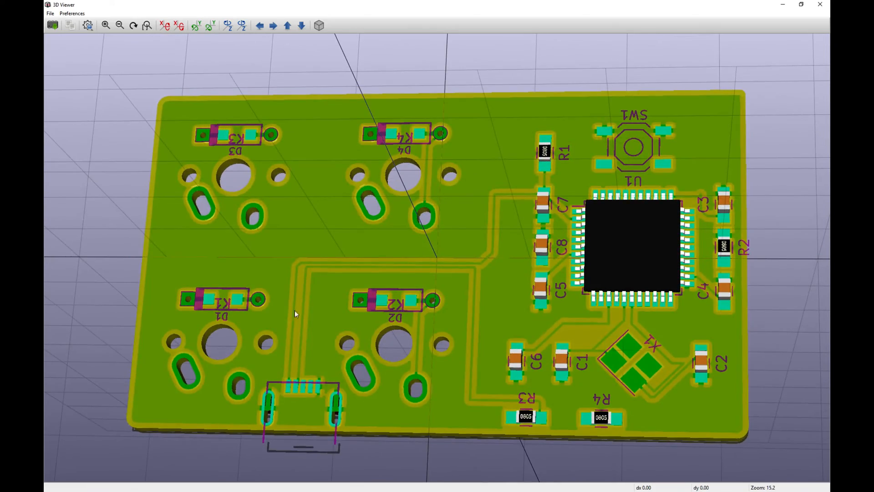
drag(433, 146, 579, 240)
drag(478, 145, 497, 205)
drag(411, 214, 389, 289)
drag(328, 358, 525, 242)
scroll(253, 188, down, 7)
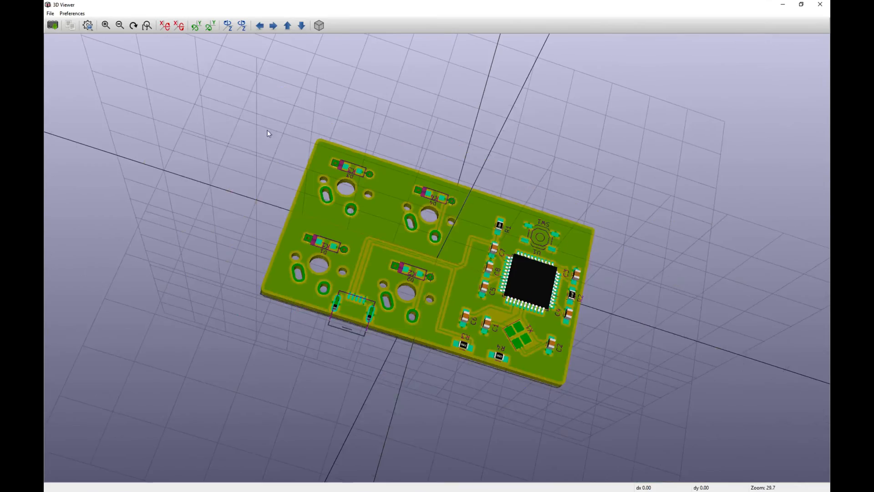
Step: Turn on Realistic Mode for the 3D board render
click(50, 13)
mouse_move(65, 16)
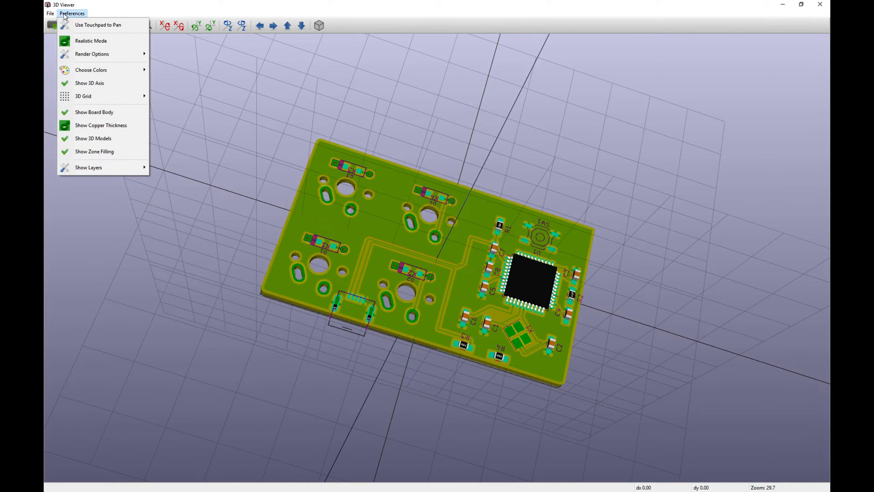
click(86, 44)
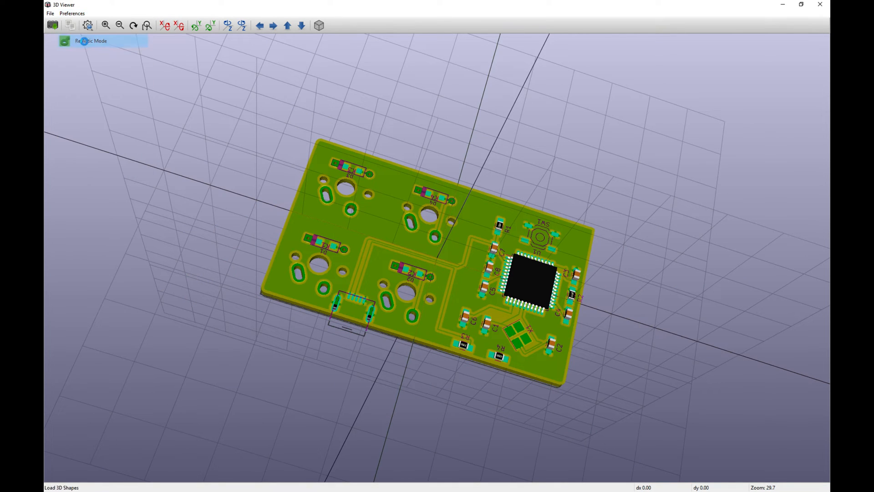
Step: Examine both sides of the realistically rendered board, and close the 3D Viewer
drag(518, 239, 424, 238)
drag(587, 132, 445, 249)
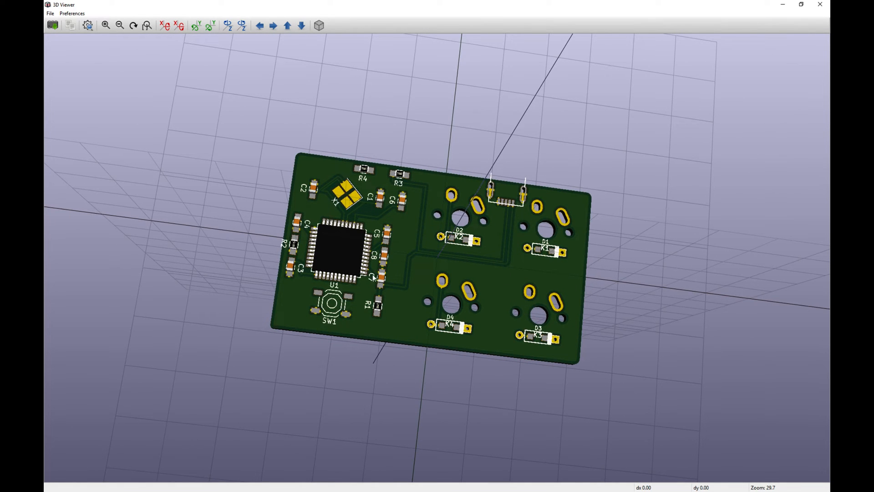
drag(376, 235, 510, 417)
drag(472, 204, 444, 257)
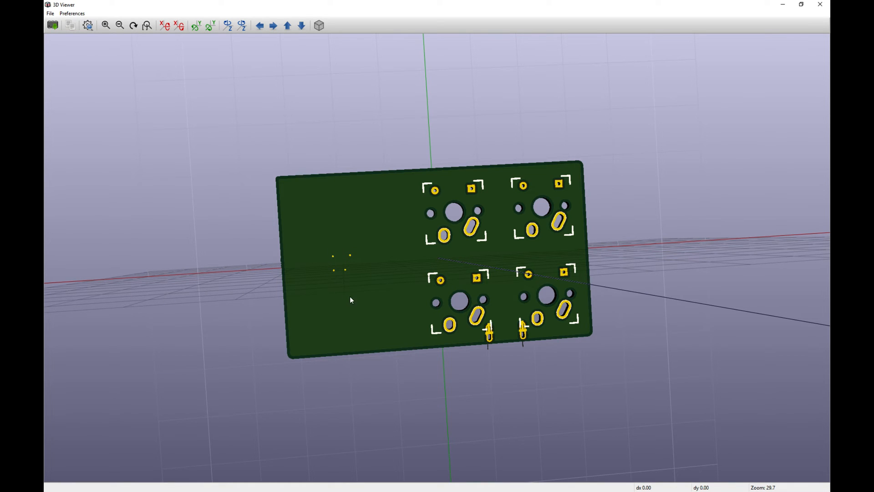
drag(378, 353, 340, 253)
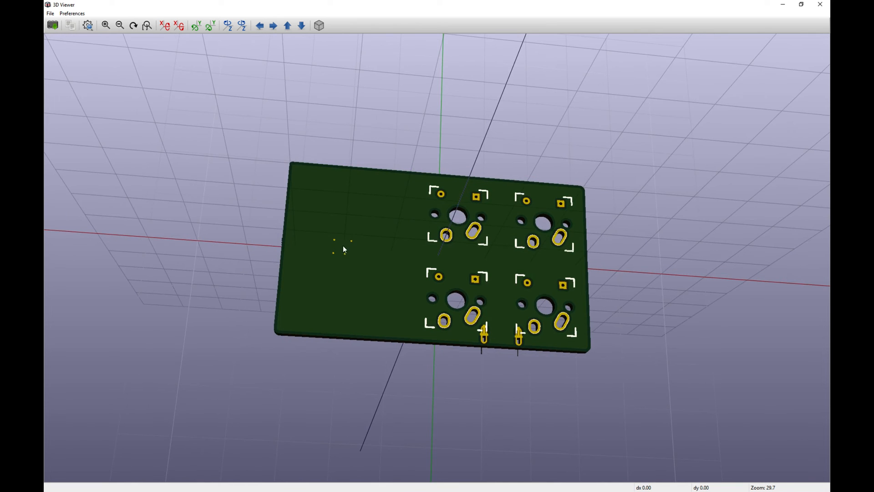
drag(360, 326, 425, 223)
mouse_move(347, 234)
mouse_down()
mouse_move(395, 344)
mouse_move(437, 275)
mouse_move(419, 312)
mouse_move(344, 243)
mouse_up()
drag(427, 319, 471, 342)
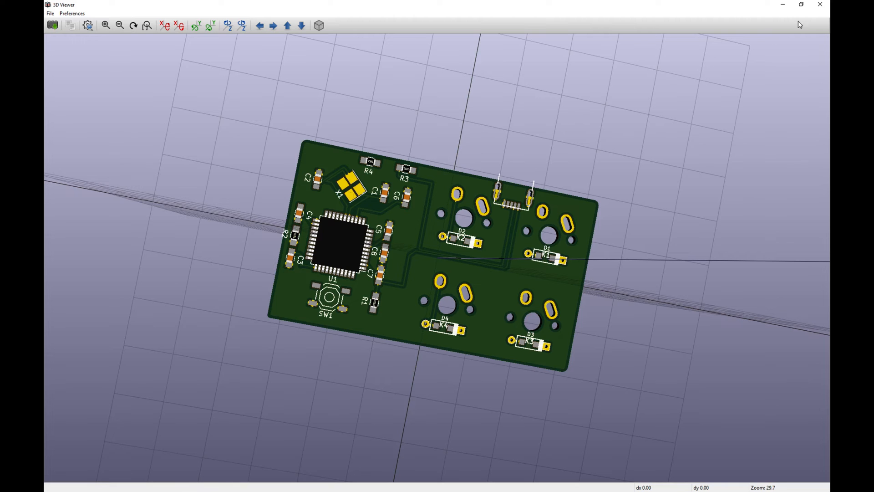
click(820, 5)
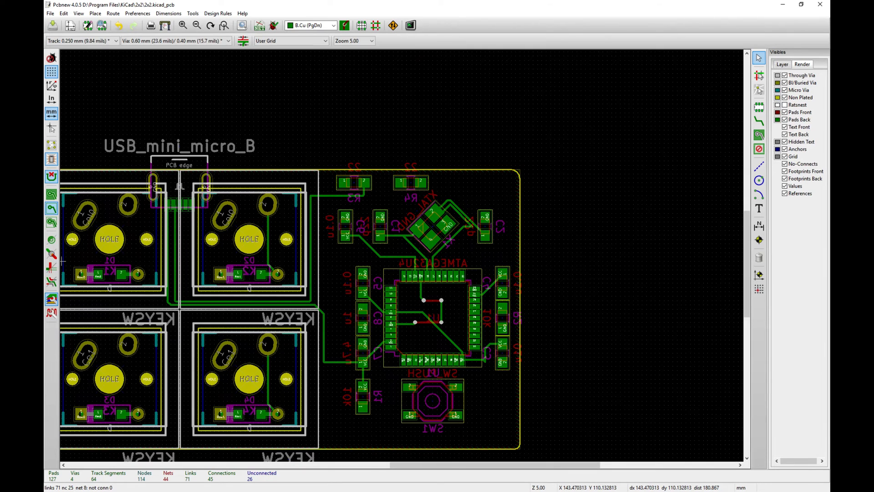
Step: Switch to the browser, read the guide's Mounting Holes section and review its picture of the filled zones
key(alt+Tab)
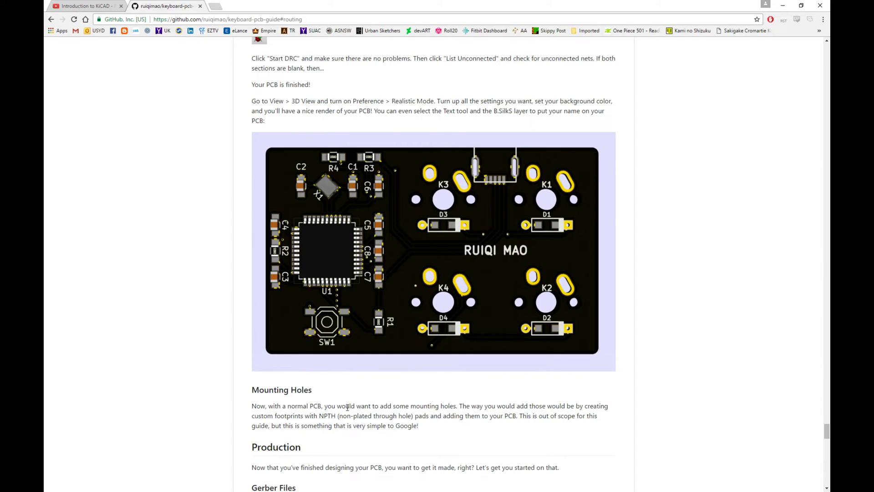
scroll(405, 385, down, 3)
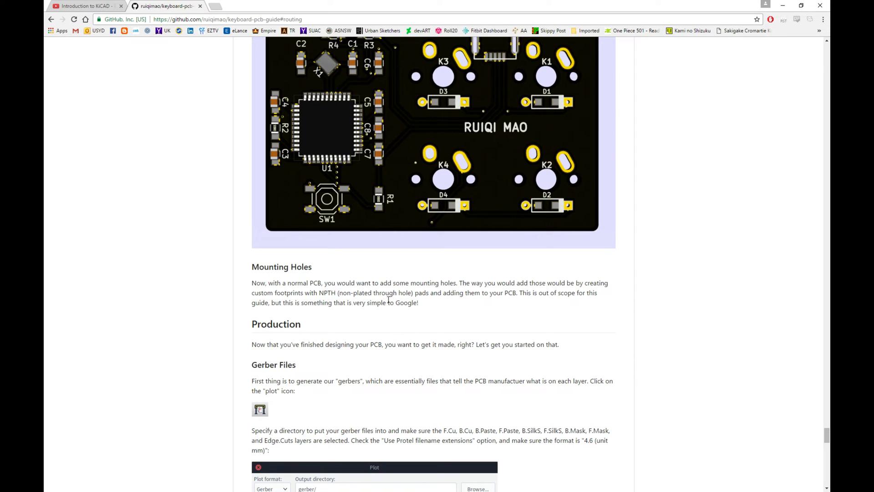
scroll(390, 298, up, 1)
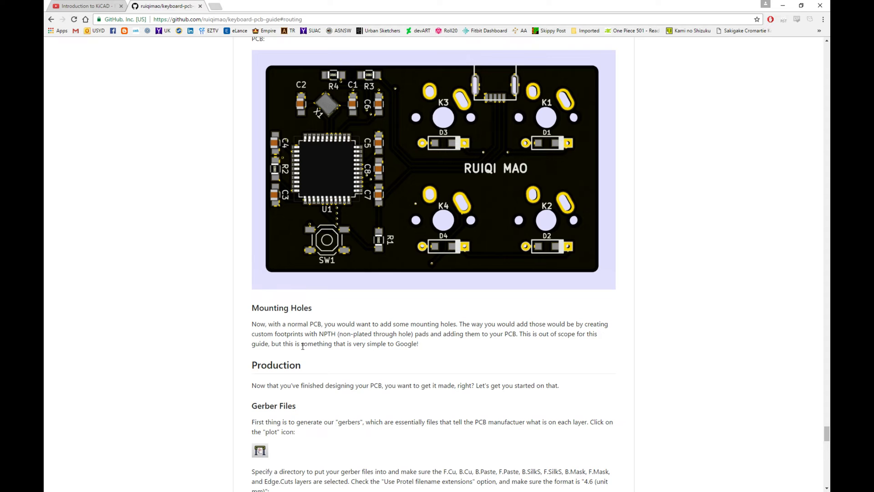
drag(318, 344, 422, 350)
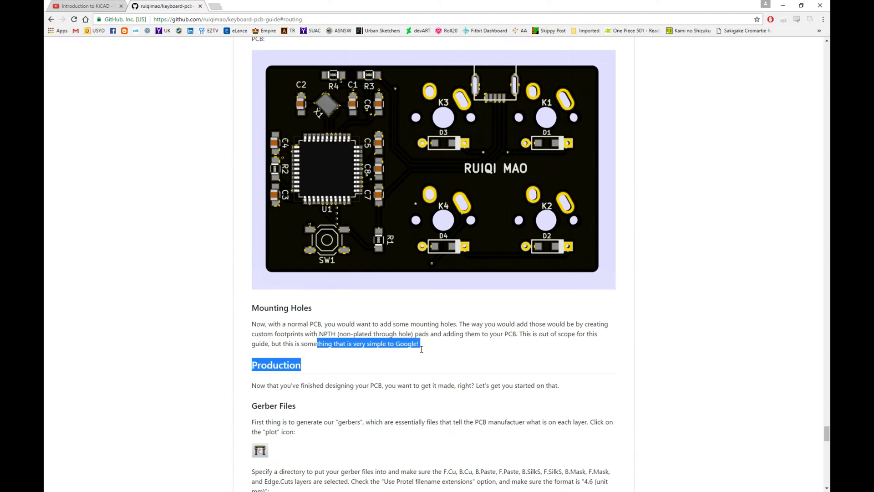
click(446, 331)
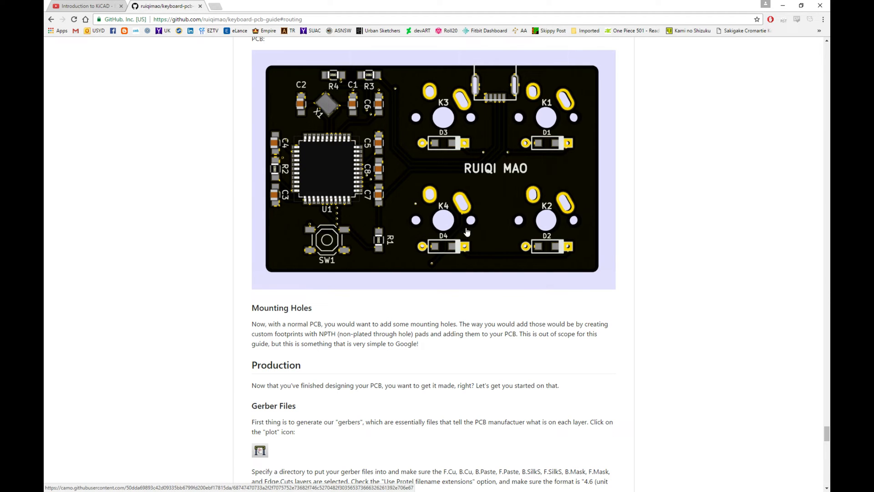
scroll(449, 226, up, 10)
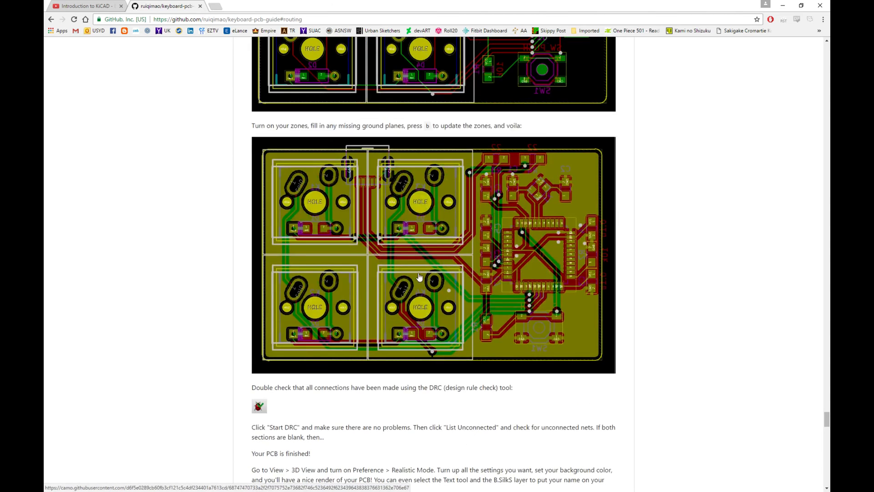
Step: Review the guide's pictures of the row and column routing, the filled zones and the realistic 3D render
scroll(423, 268, up, 7)
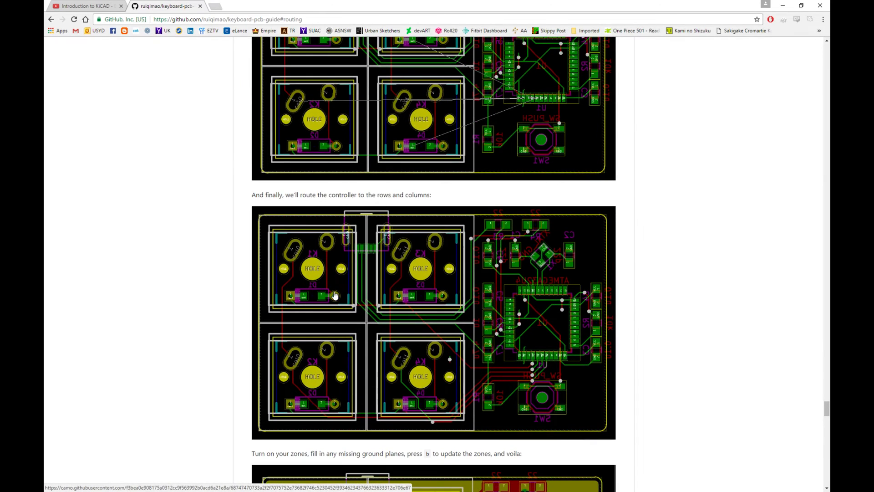
scroll(312, 280, down, 12)
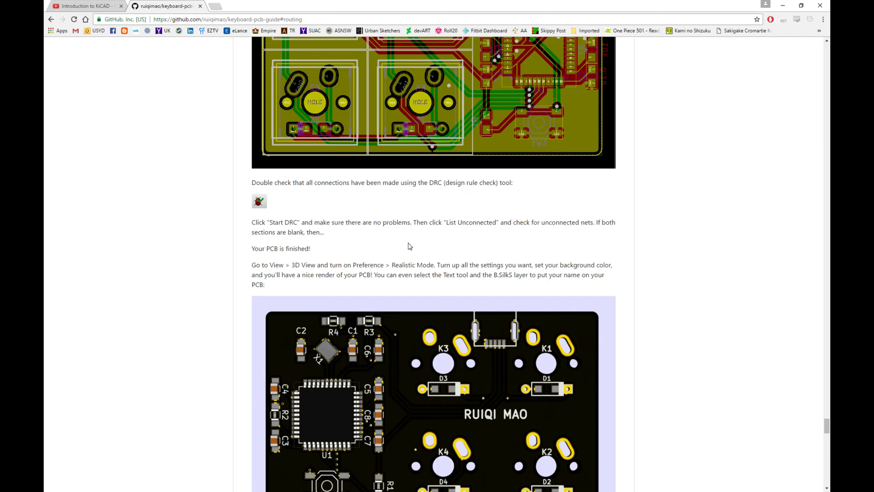
scroll(408, 246, down, 3)
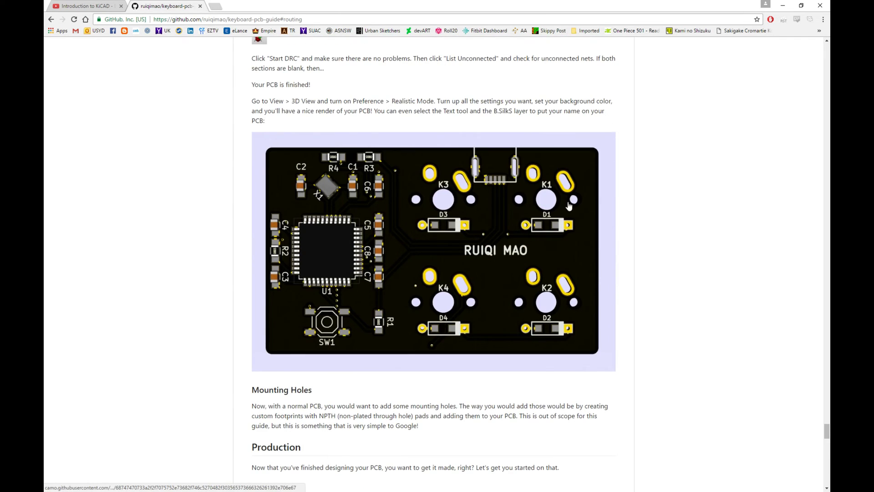
scroll(444, 251, down, 6)
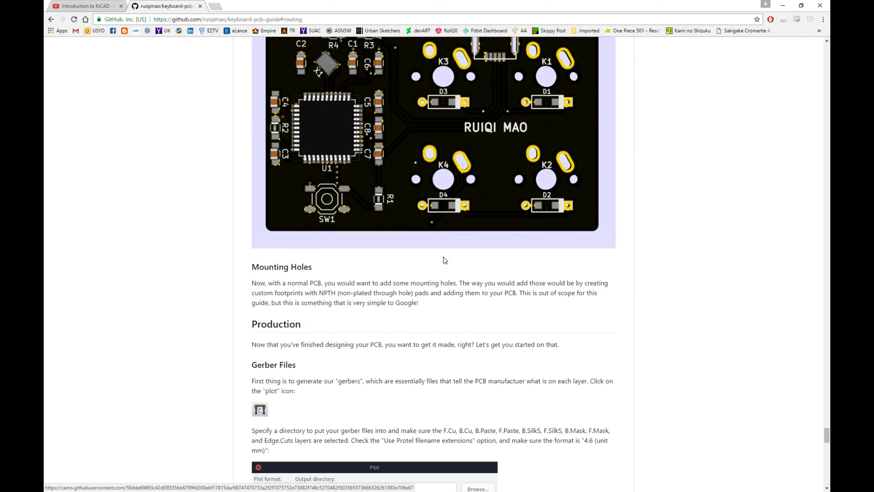
Step: Read the guide's Gerber Files section on the layers and options required in the Plot dialog
scroll(444, 251, down, 1)
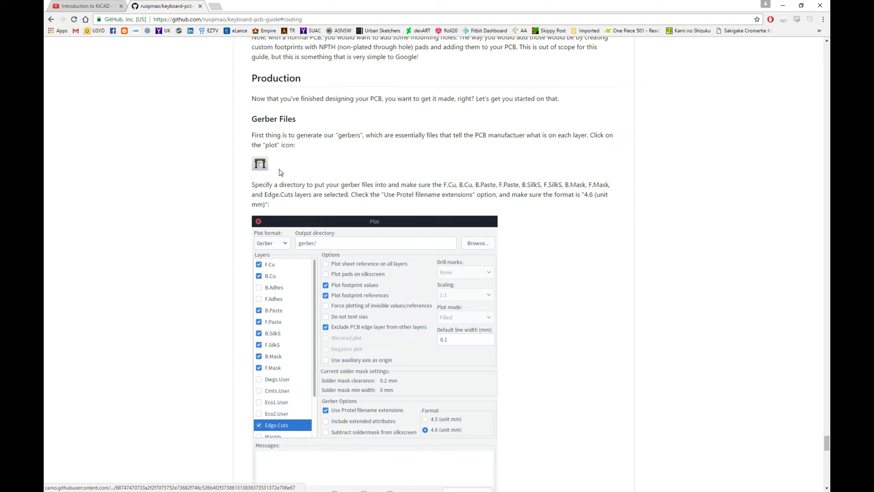
drag(442, 188, 567, 185)
click(435, 195)
scroll(433, 181, down, 1)
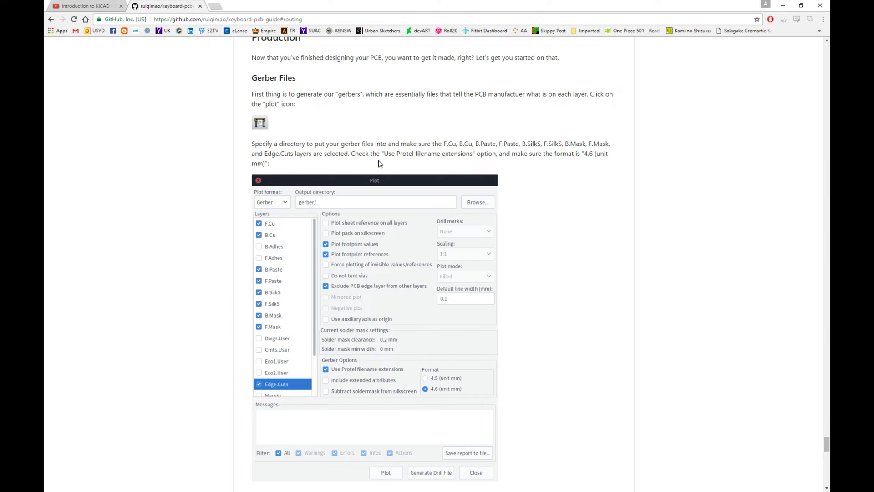
scroll(401, 153, down, 2)
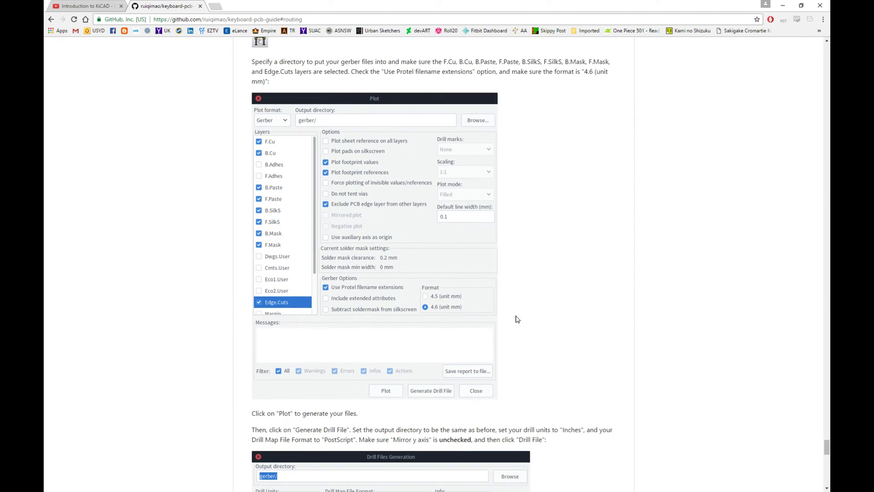
Step: Return to Pcbnew and set up a Gerber plot with B.SilkS and F.SilkS off, paste, mask and Edge.Cuts layers on, and Protel filename extensions enabled
drag(618, 7, 44, 79)
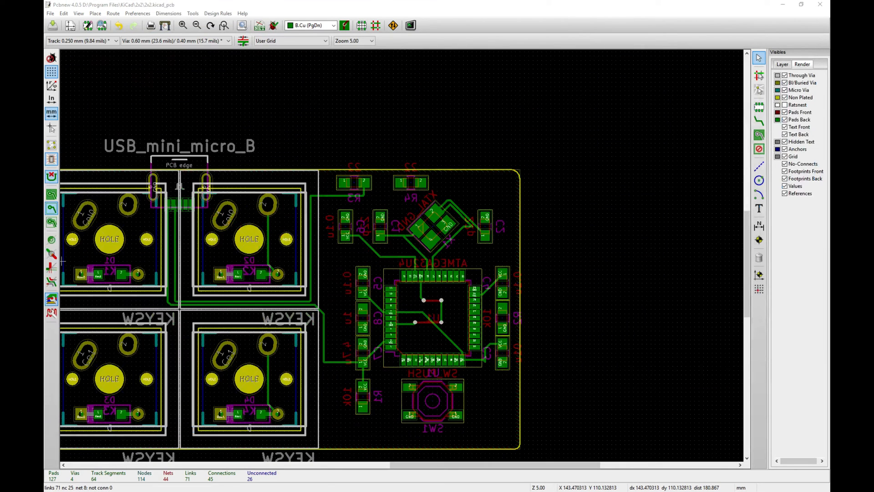
click(166, 26)
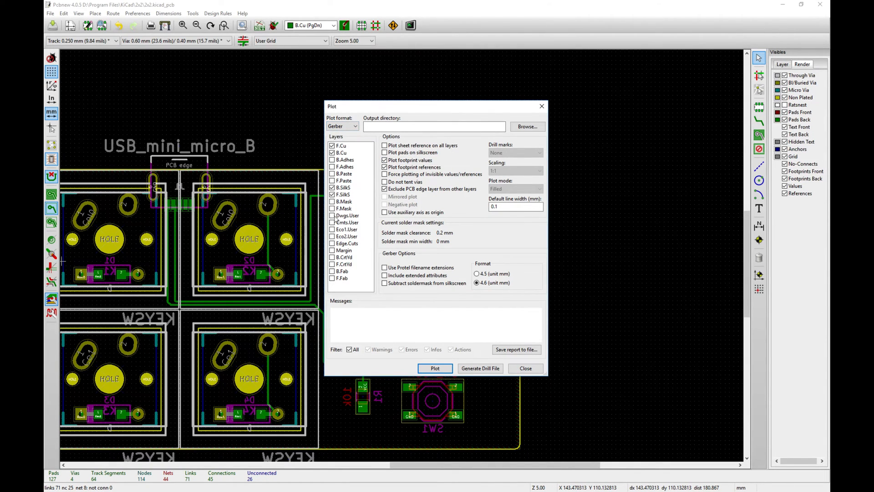
click(332, 189)
click(332, 195)
click(332, 181)
click(332, 202)
click(385, 268)
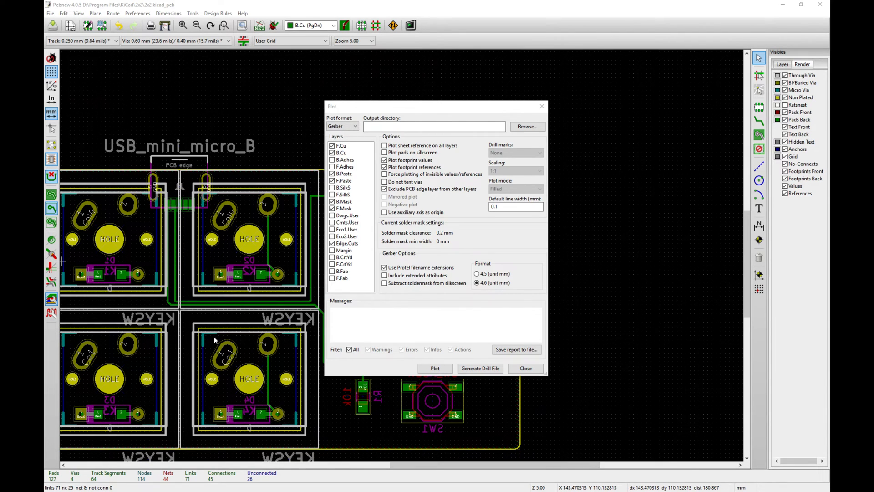
Step: Plot the Gerber files for the selected layers and review the list of generated files
click(436, 368)
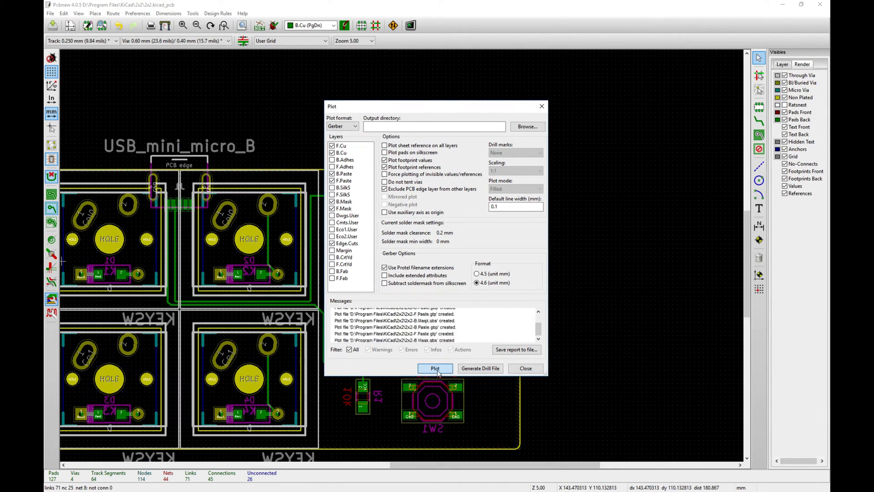
scroll(539, 327, up, 2)
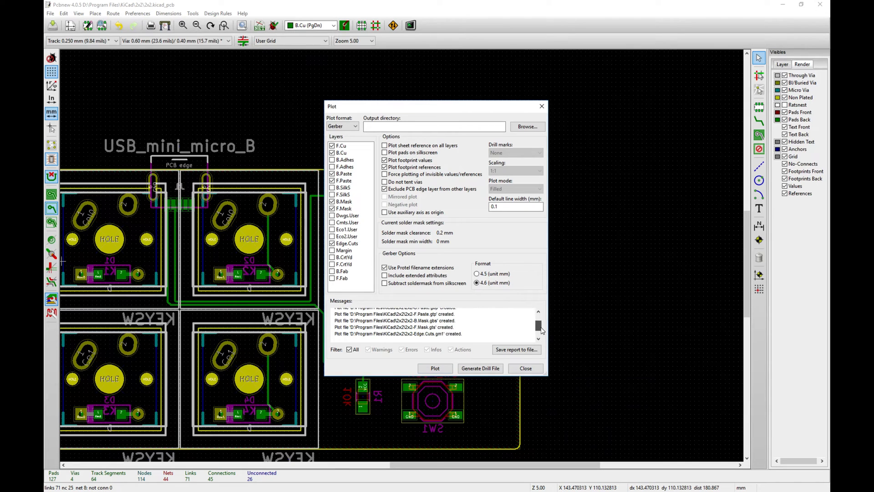
scroll(542, 326, up, 1)
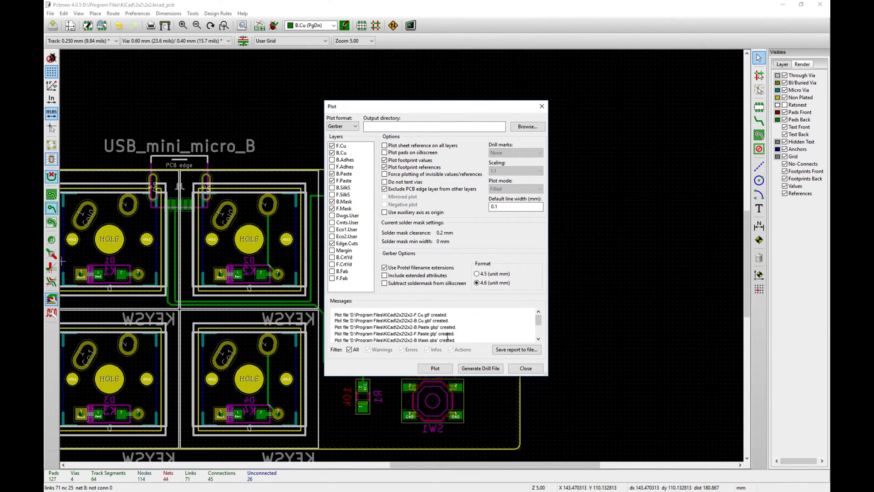
scroll(539, 325, down, 2)
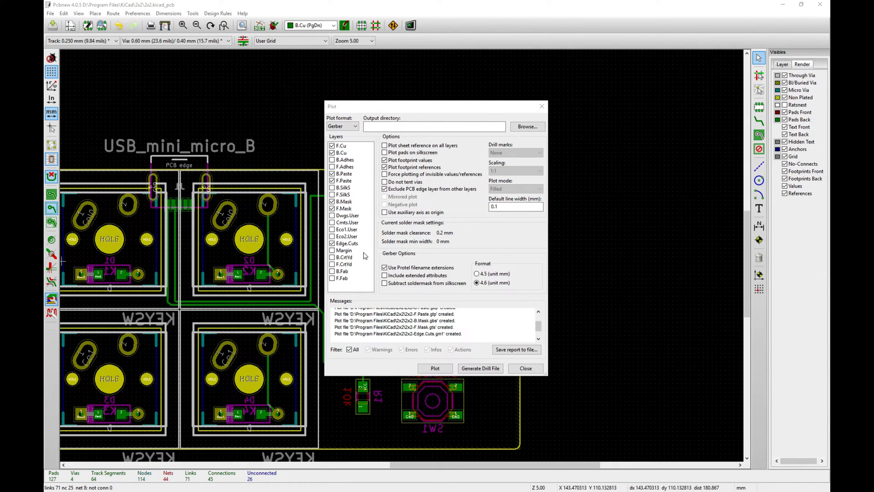
Step: Generate the drill files into the 2x2 project folder using a relative path, with Inches units and the PostScript map format
click(481, 368)
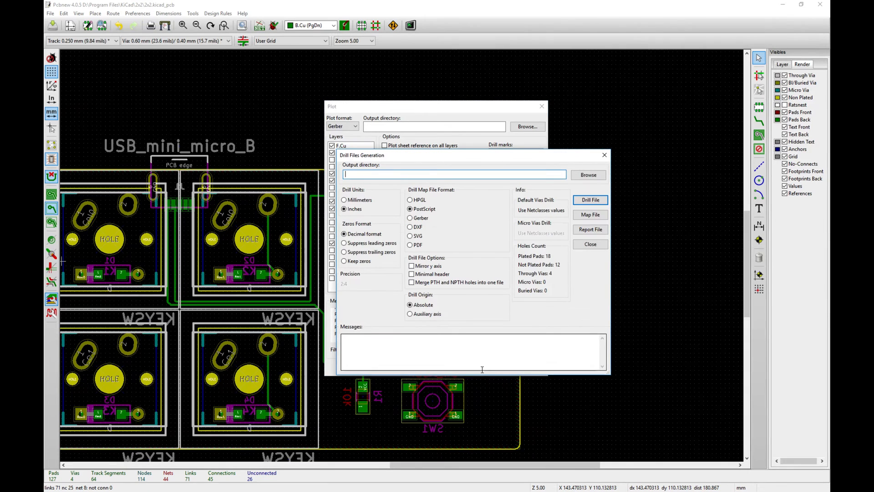
click(590, 176)
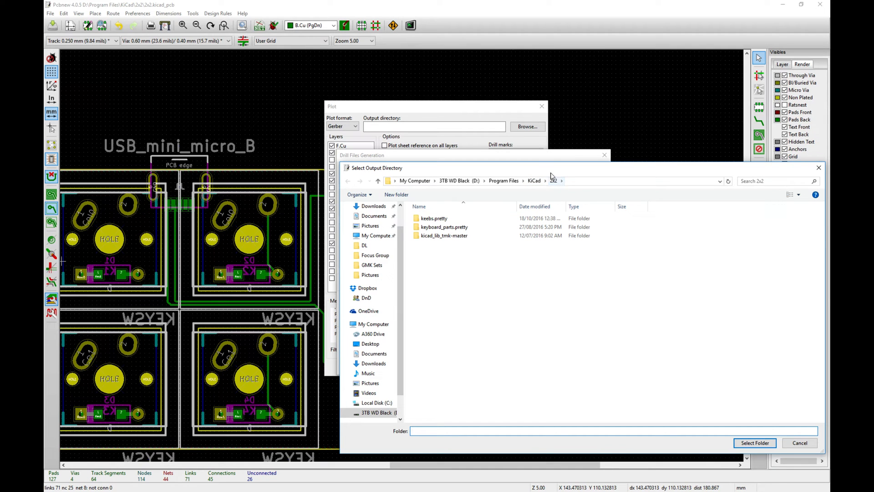
click(770, 443)
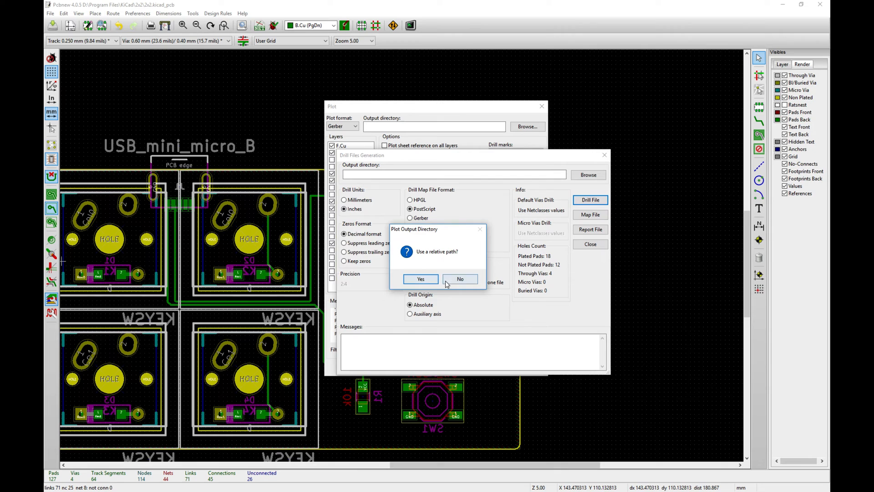
click(421, 280)
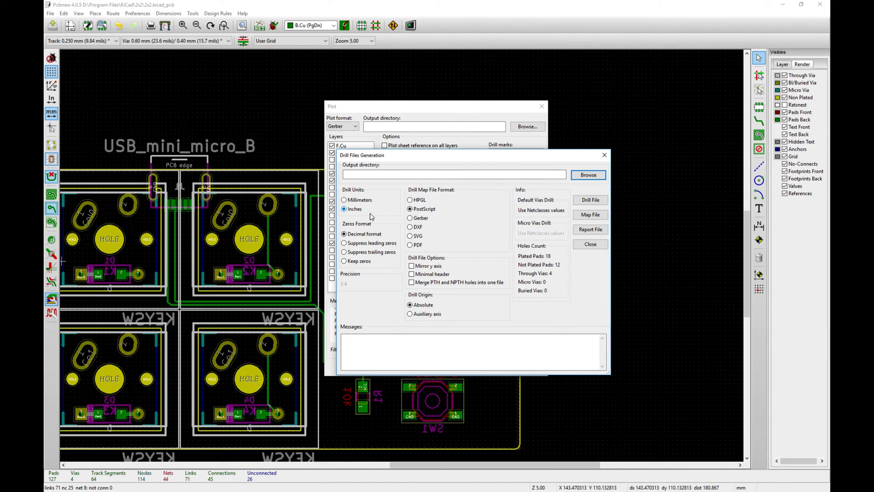
click(588, 204)
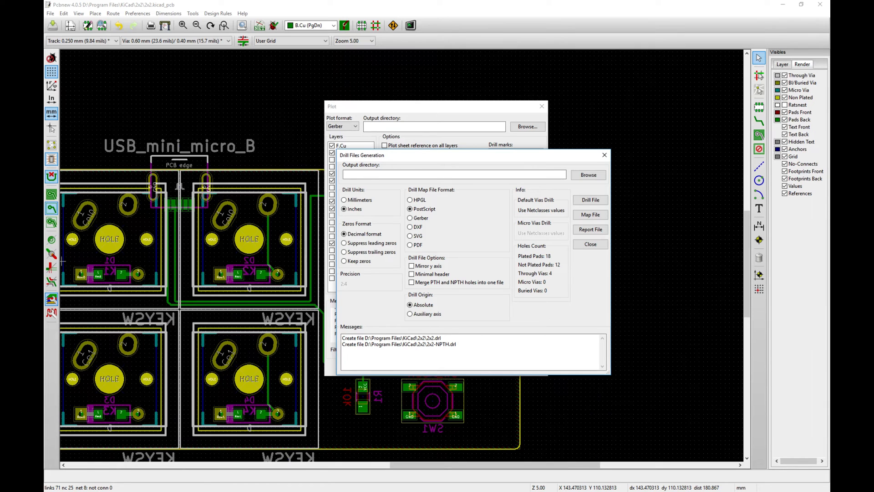
Step: Check the guide's instructions for zipping the generated files, and close the Drill Files Generation and Plot dialogs
drag(43, 102, 576, 77)
scroll(383, 228, down, 6)
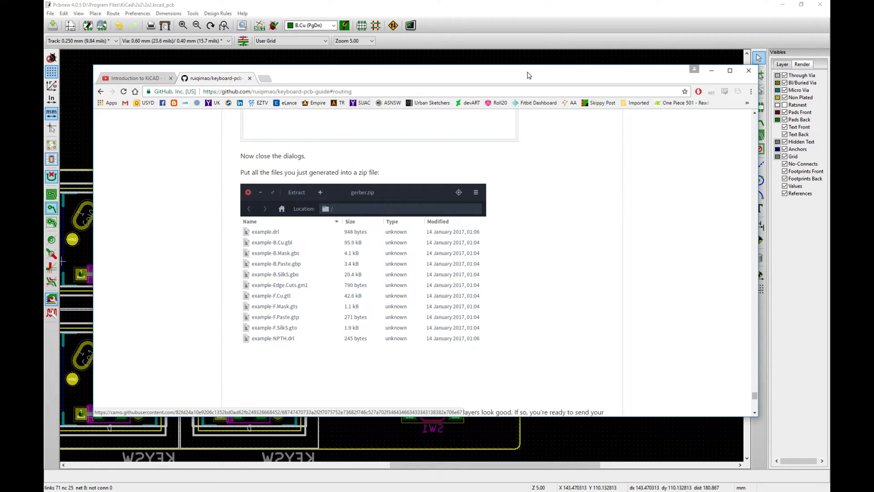
click(552, 17)
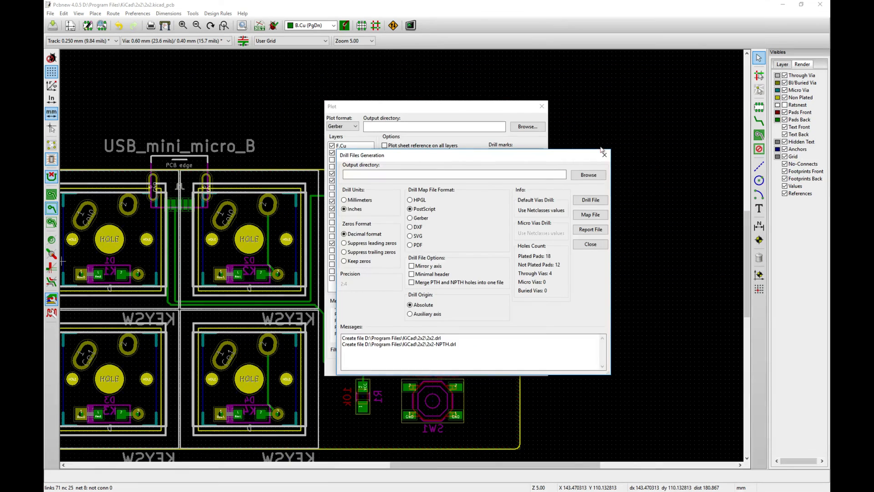
click(592, 247)
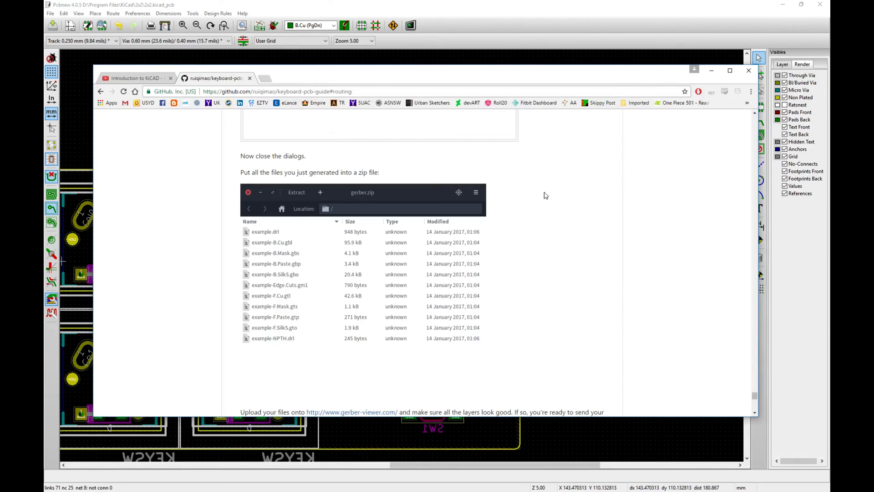
click(573, 17)
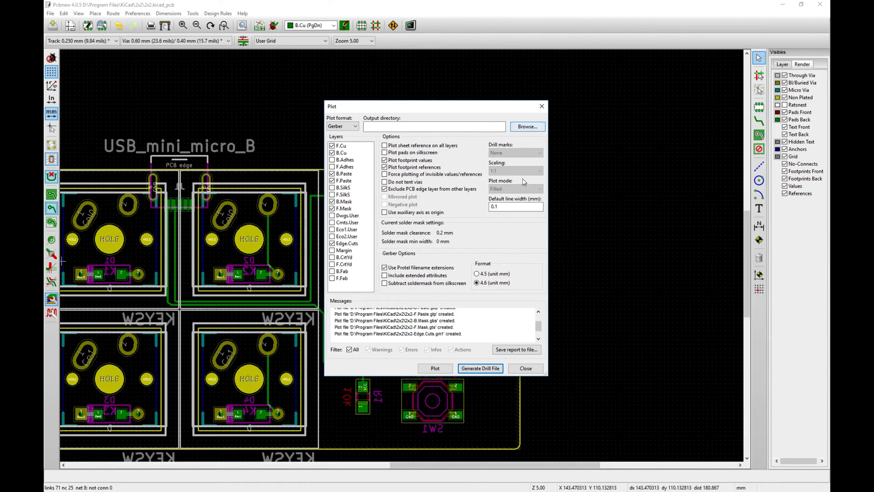
click(526, 368)
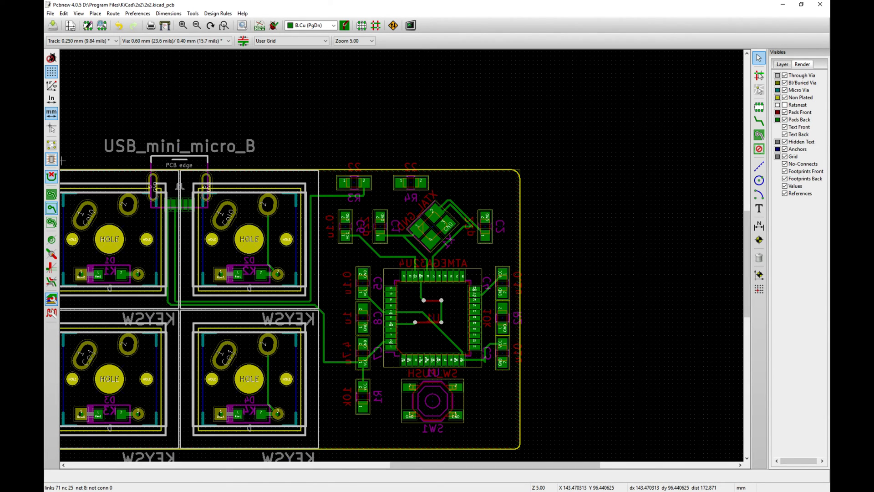
Step: Open the project folder D:\Program Files\KiCad\2x2 in File Explorer
key(super+e)
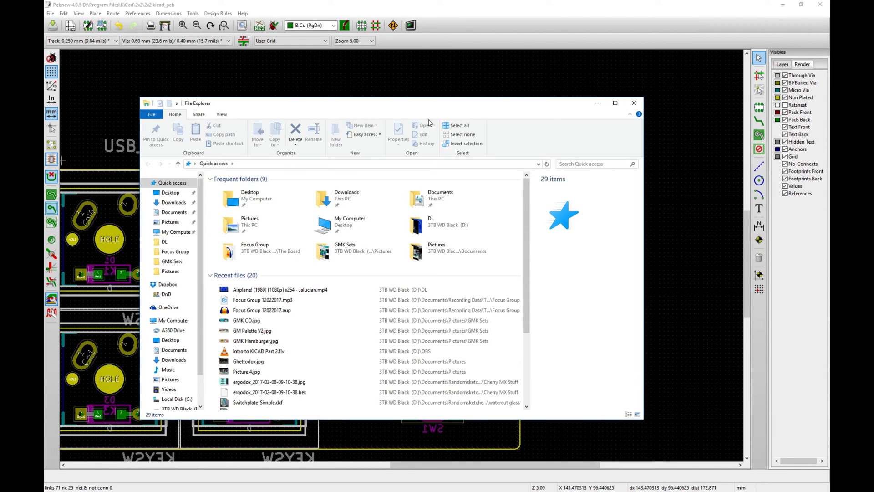
drag(436, 105, 44, 157)
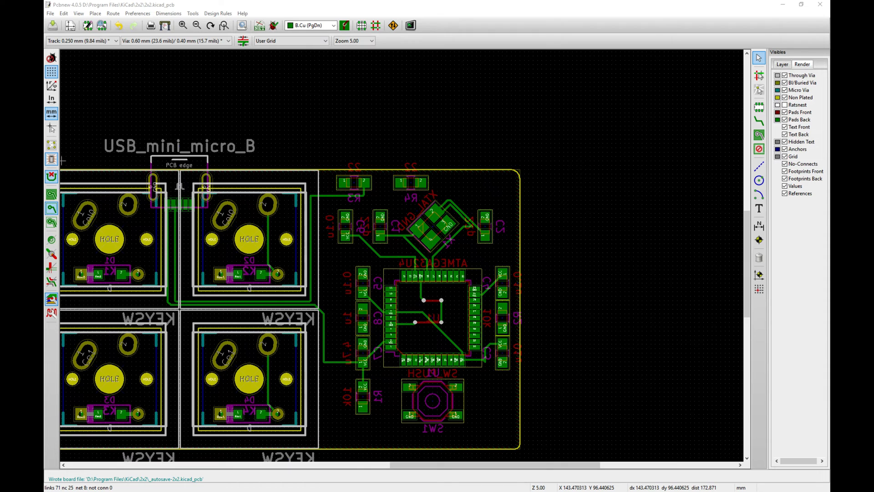
drag(72, 179, 453, 119)
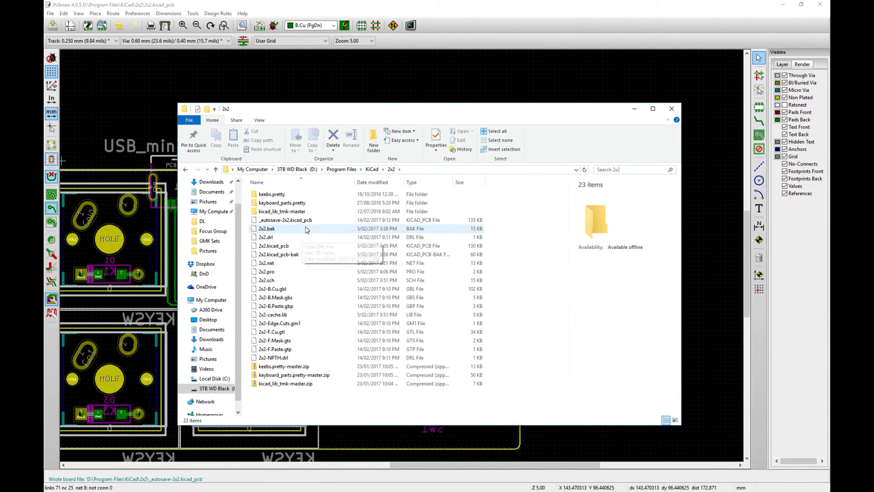
Step: Compress 2x2.drl, 2x2-NPTH.drl and the seven plotted copper, mask, paste and Edge.Cuts files into 2x2.zip with 7-Zip, and select the archive
click(288, 237)
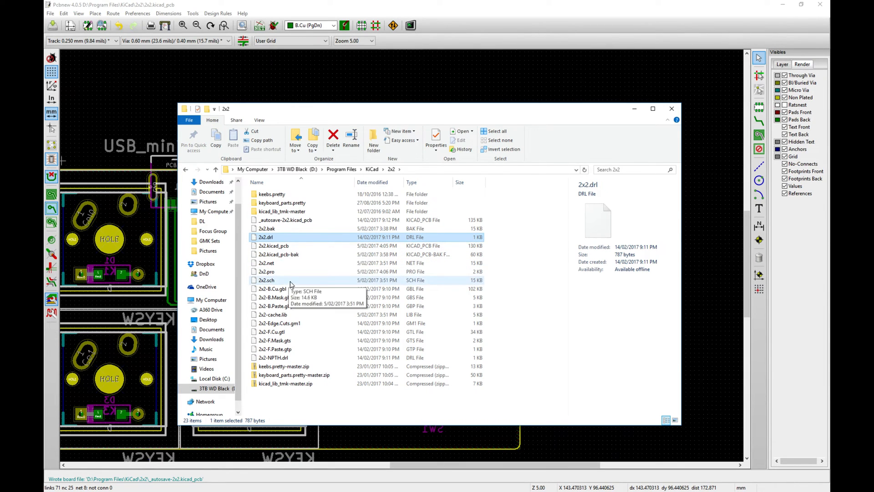
ctrl+click(273, 289)
ctrl+click(275, 298)
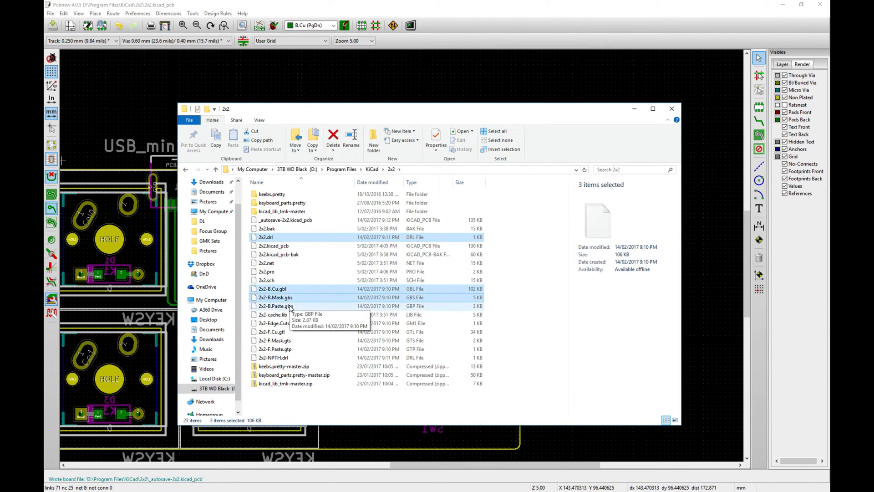
ctrl+click(287, 307)
ctrl+click(279, 324)
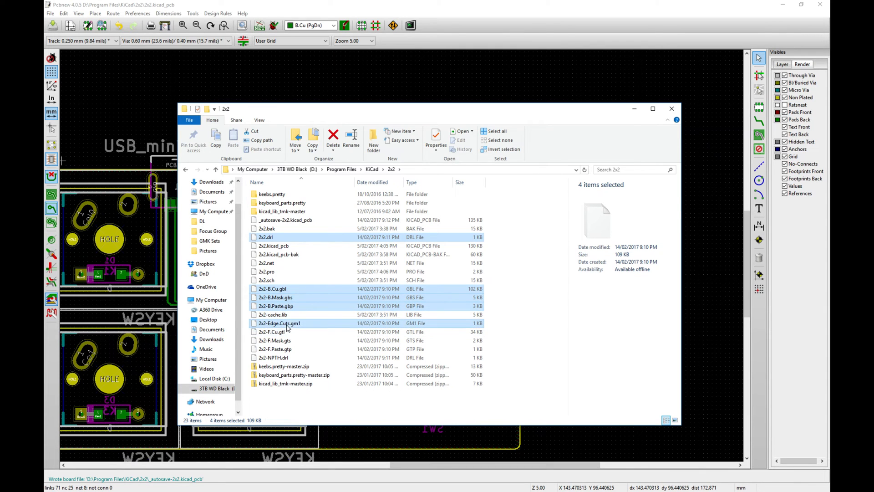
ctrl+click(279, 333)
ctrl+click(275, 341)
ctrl+click(275, 350)
ctrl+click(274, 358)
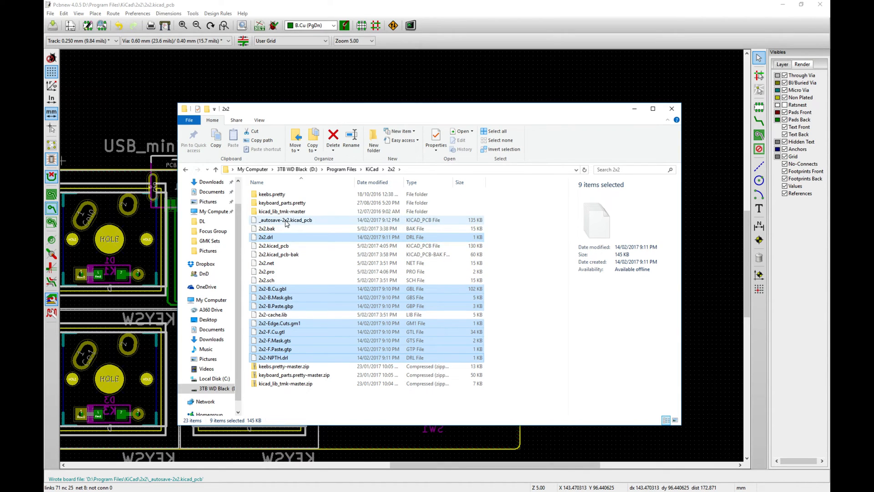
right_click(304, 299)
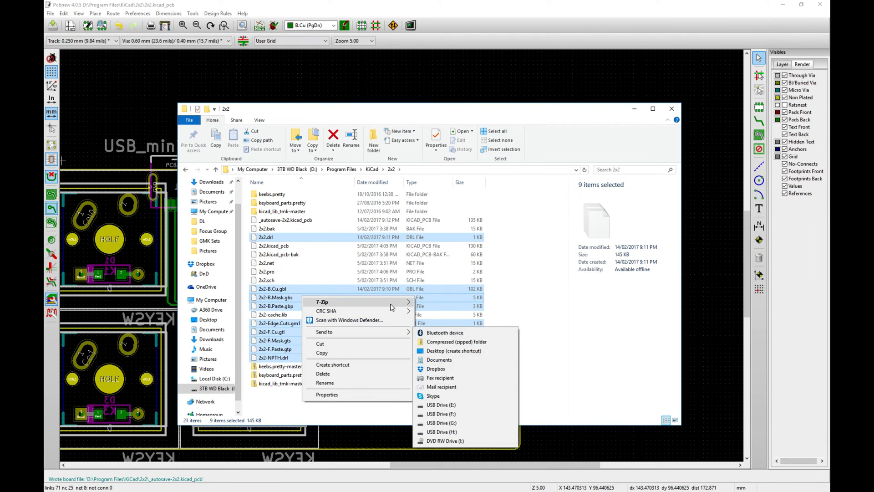
mouse_move(401, 302)
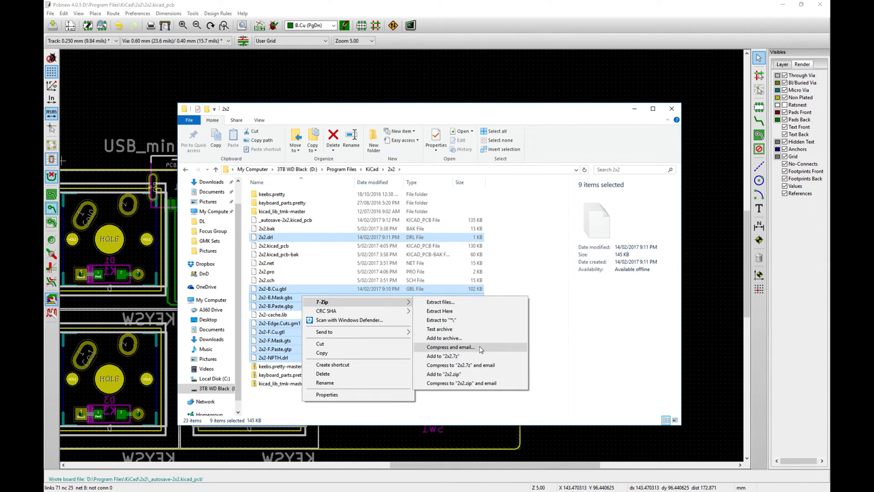
click(450, 371)
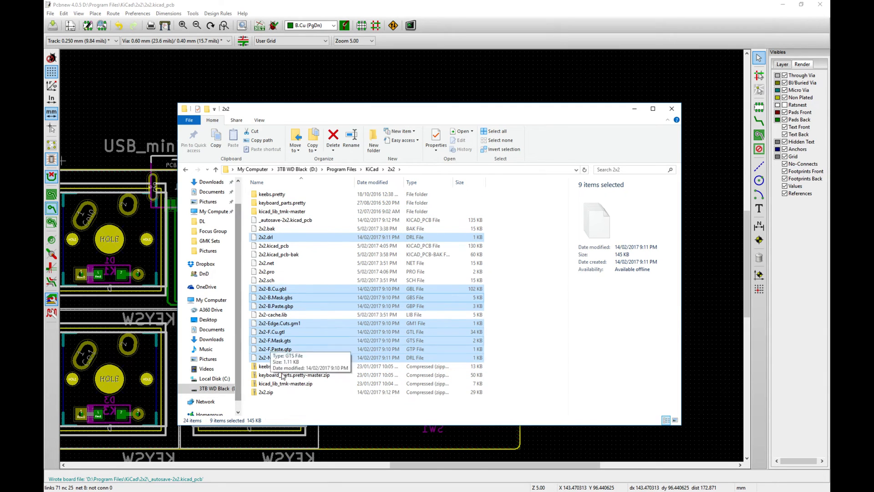
click(266, 290)
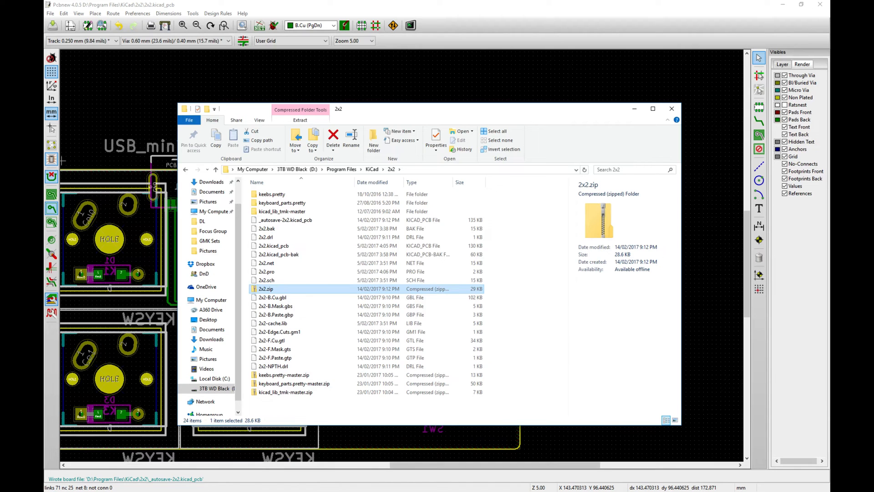
Step: Switch to the keyboard PCB guide in the browser and open the Online Gerber-Viewer site it links to
key(alt+Tab)
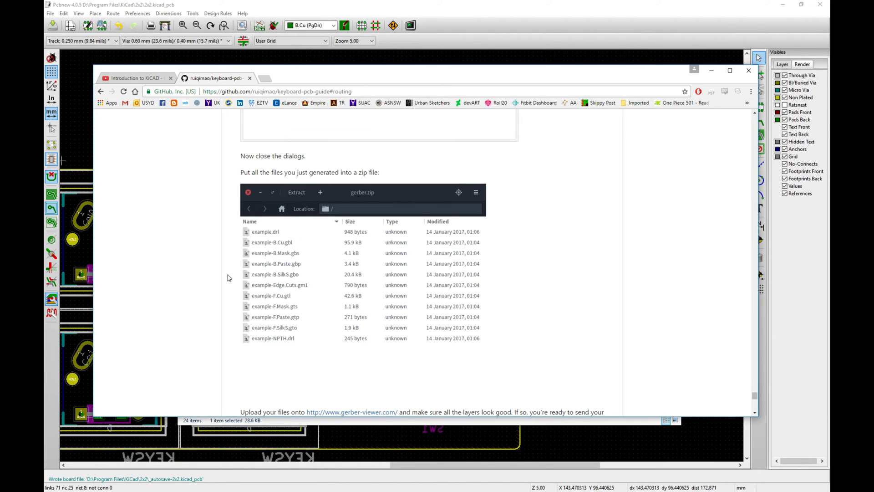
scroll(258, 280, down, 5)
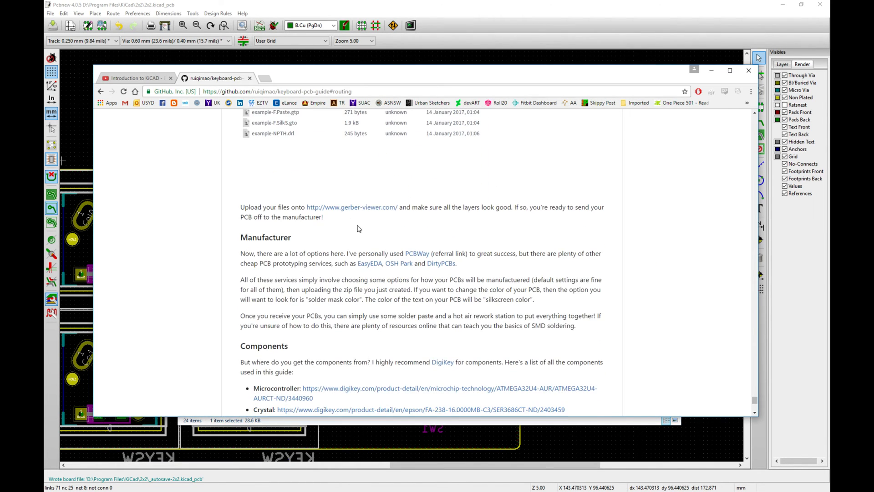
click(376, 210)
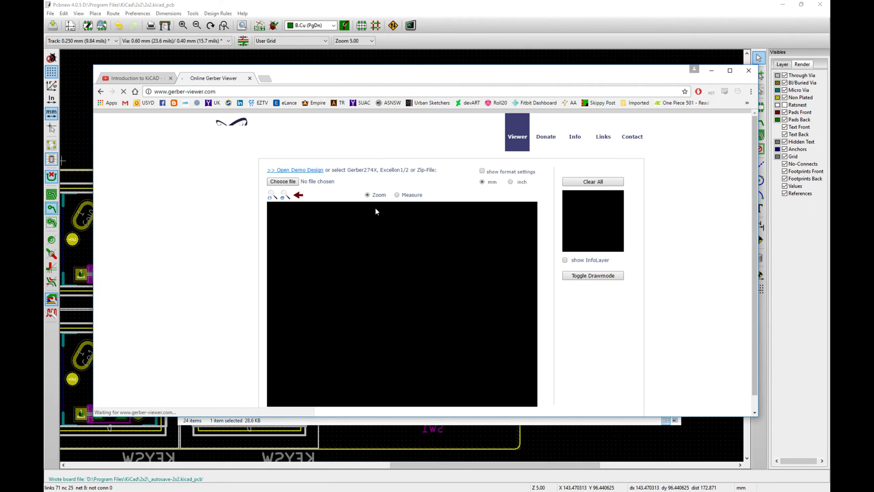
Step: Upload 2x2.zip from the 2x2 project folder to the Gerber viewer and accept the file transfer agreement
click(283, 181)
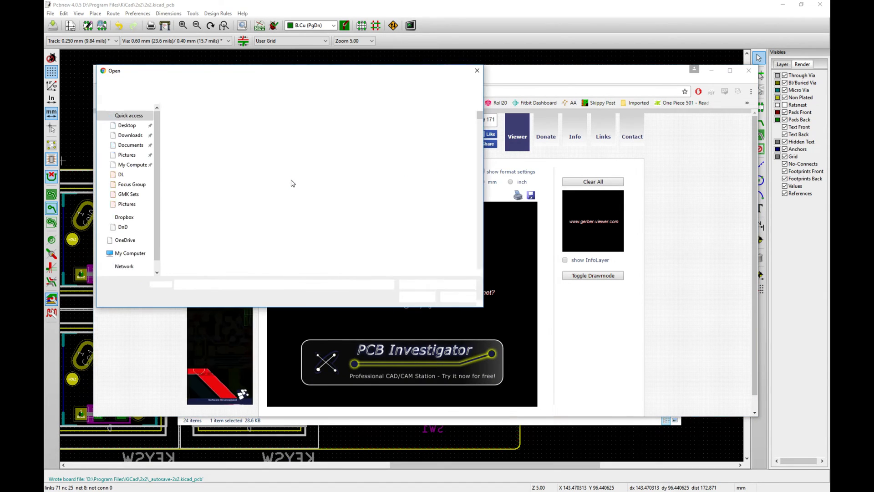
key(Escape)
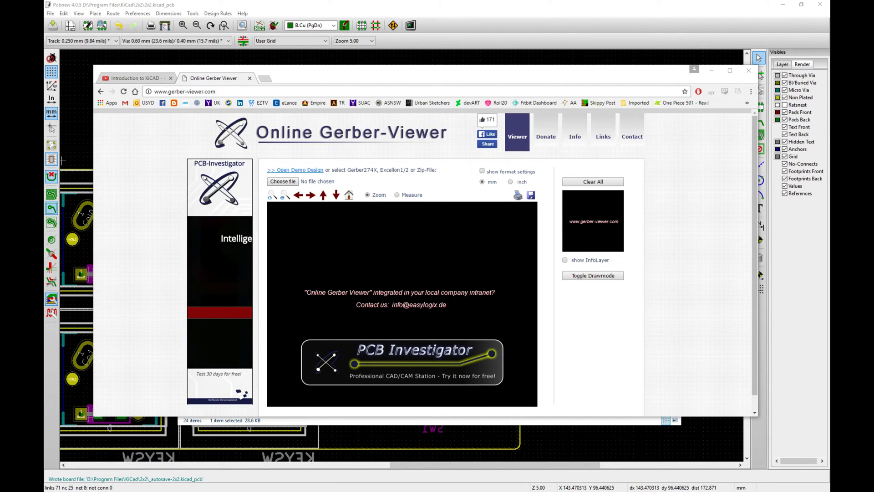
click(283, 181)
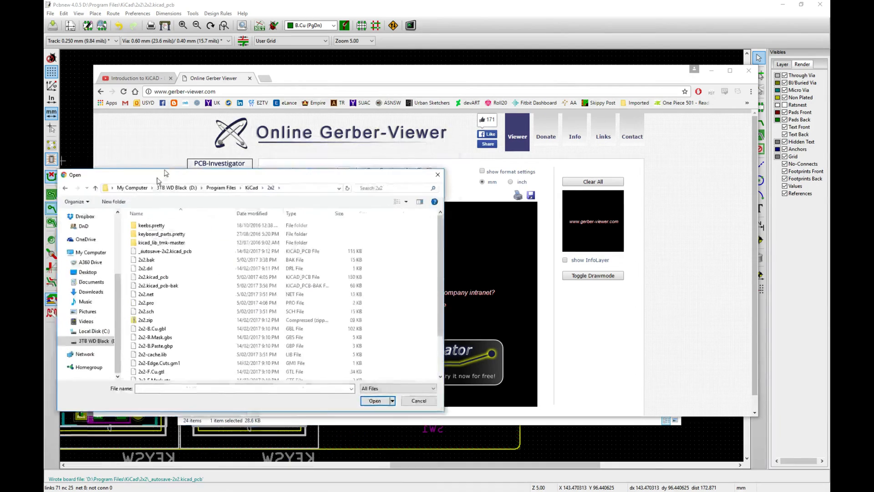
click(170, 222)
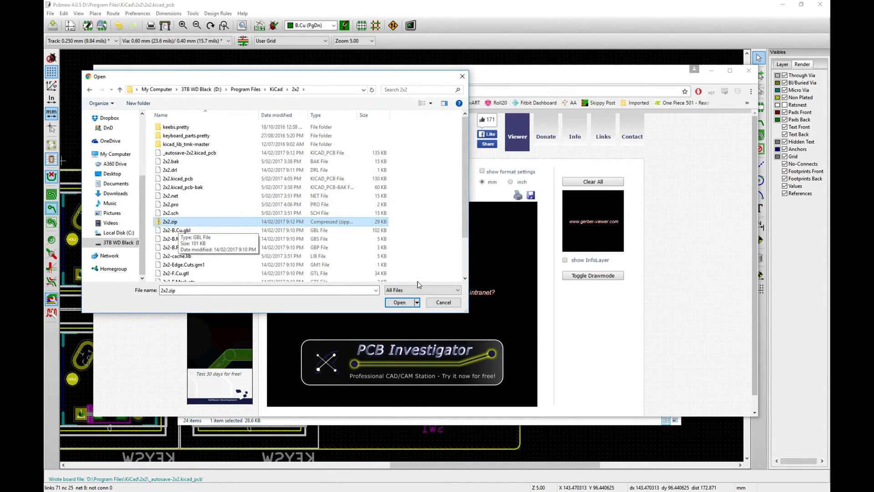
click(395, 302)
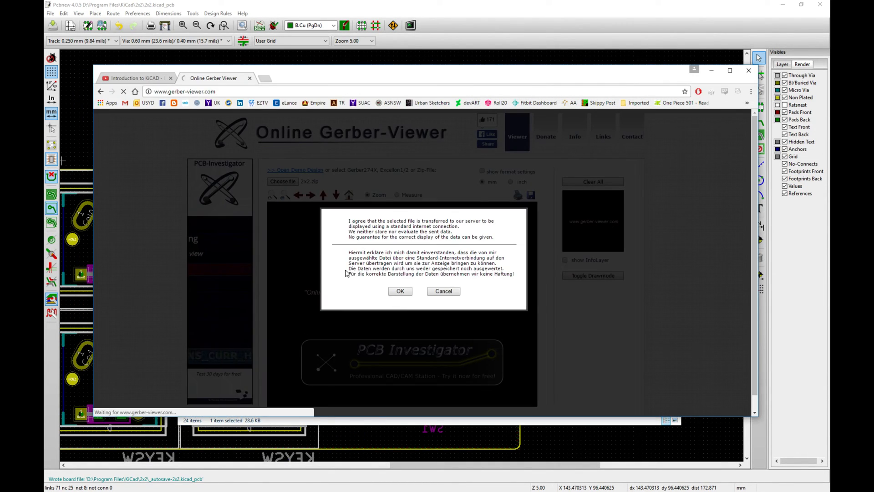
click(406, 292)
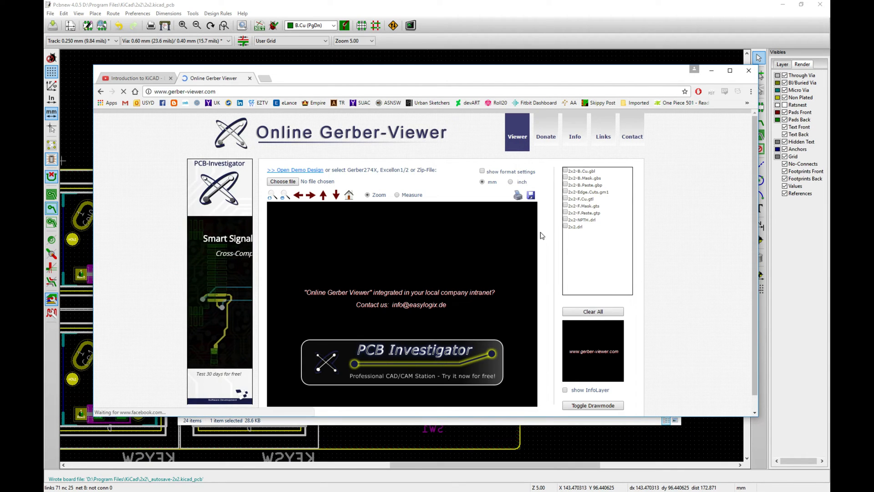
Step: Display all the 2x2 layers in the viewer: back and front copper, mask and paste, Edge.Cuts, and both drill files
click(566, 172)
click(566, 178)
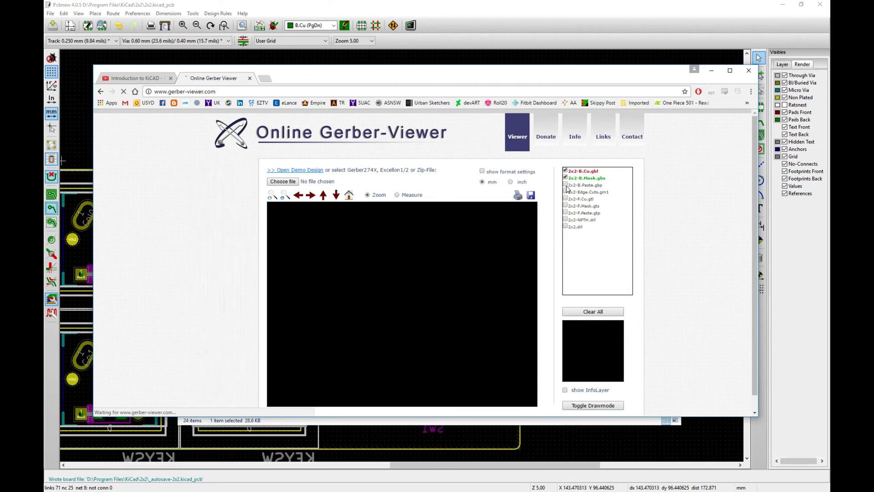
click(566, 185)
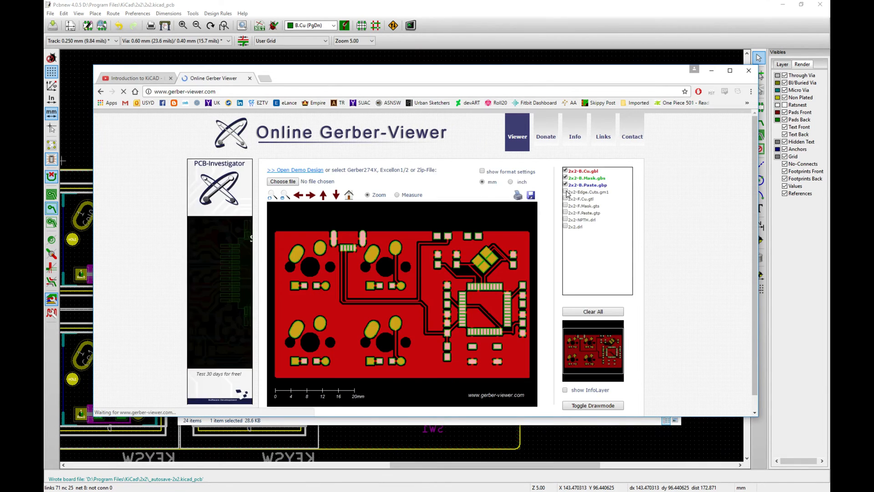
click(566, 192)
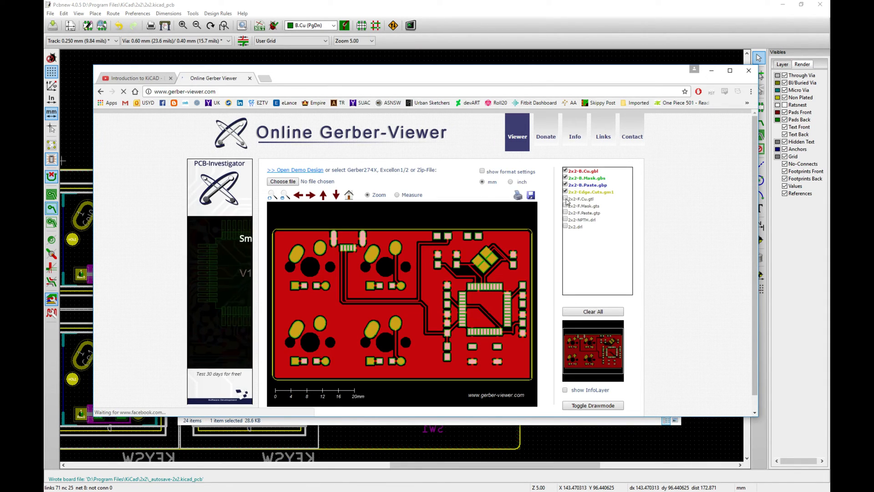
click(566, 199)
click(565, 206)
click(566, 212)
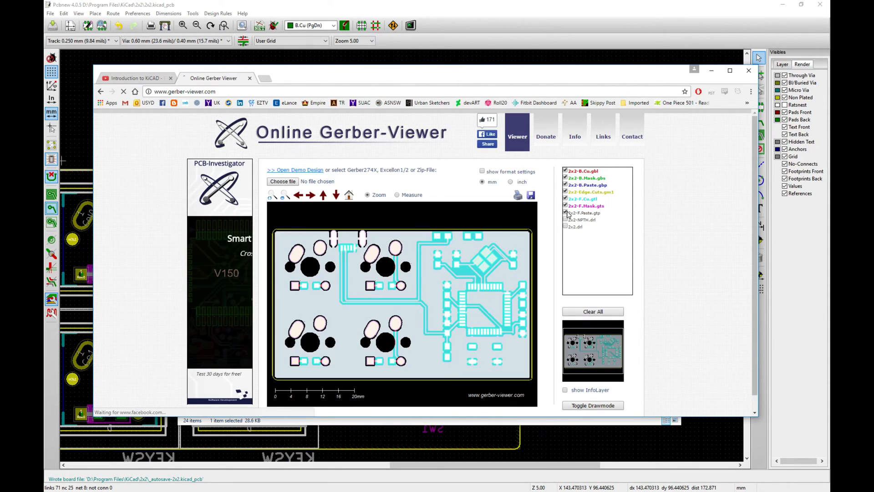
click(566, 220)
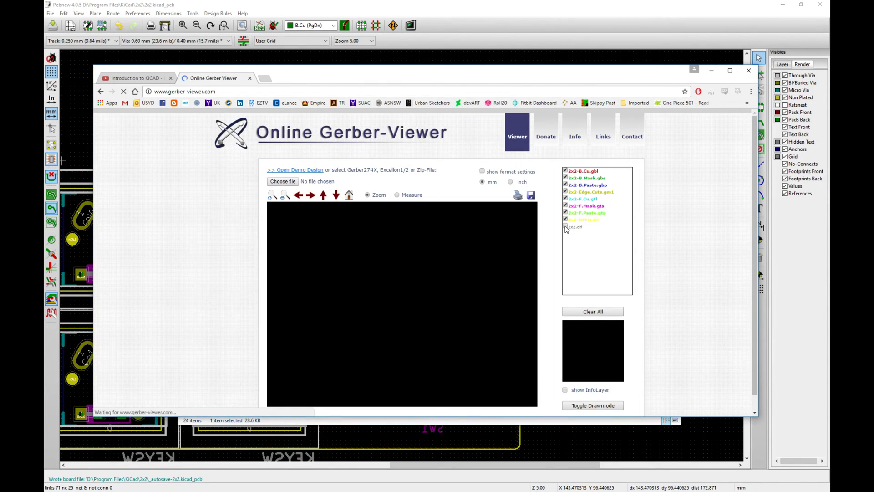
click(566, 227)
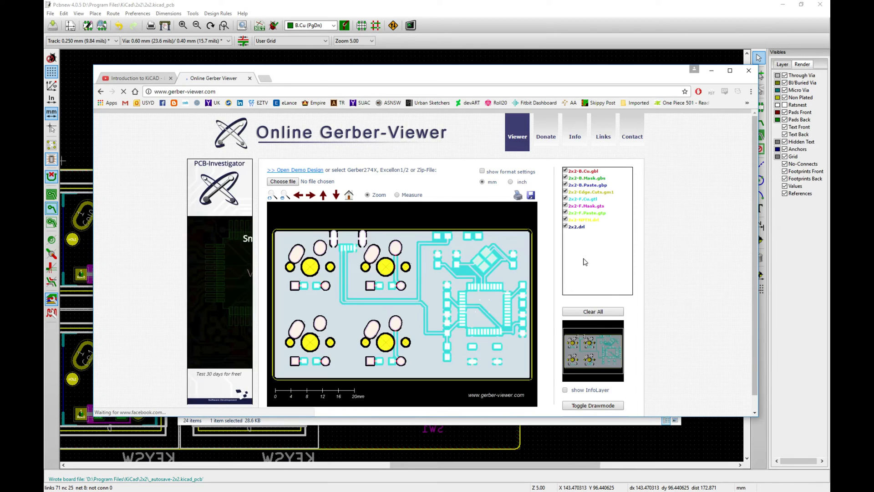
Step: Inspect the rendered Gerber layers of the whole board at different magnifications
right_click(398, 344)
click(505, 224)
scroll(506, 218, down, 3)
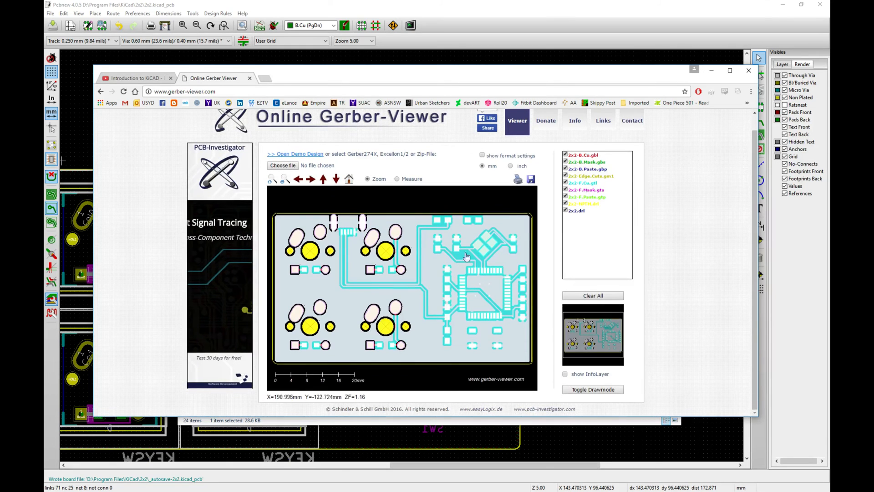
scroll(392, 256, up, 1)
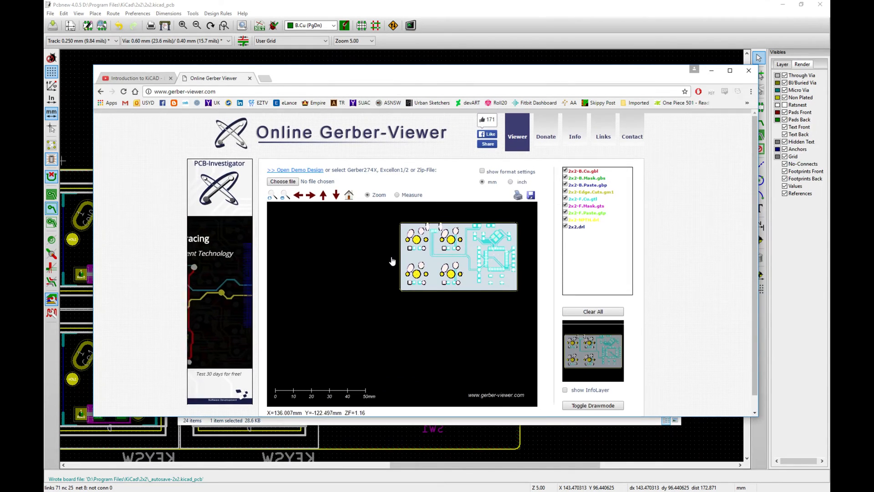
scroll(392, 255, down, 1)
scroll(515, 267, up, 1)
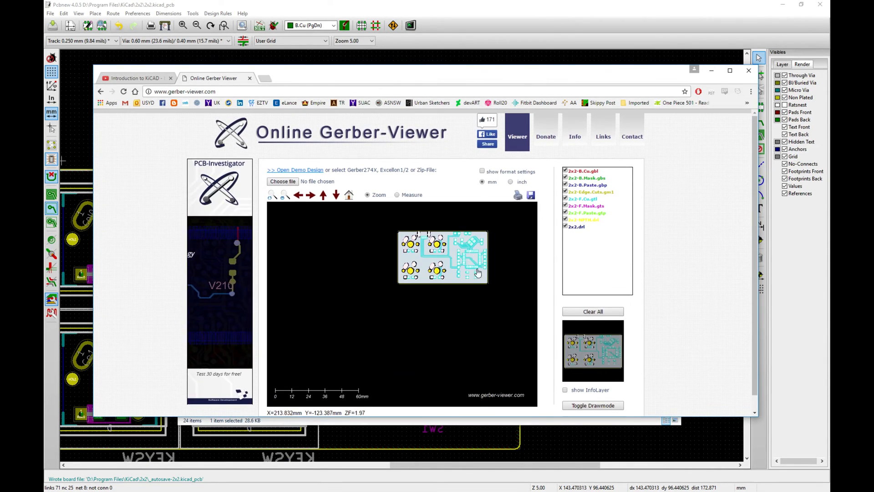
scroll(494, 236, down, 1)
scroll(391, 227, up, 1)
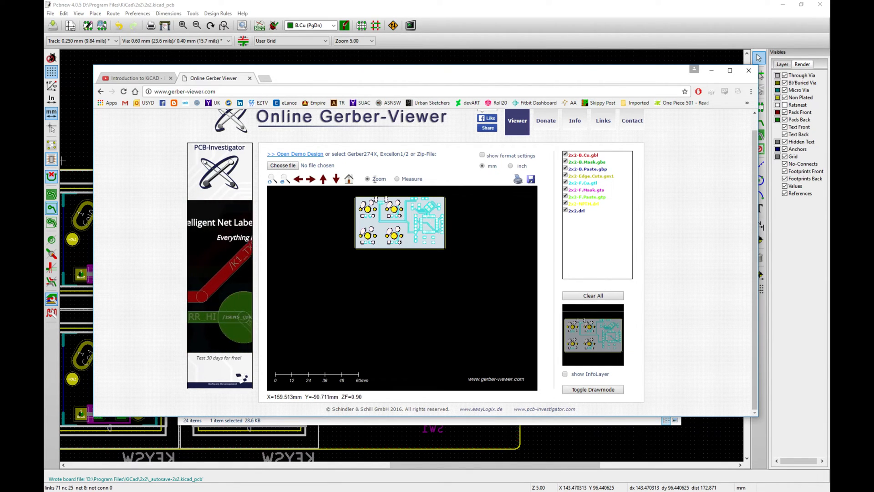
Step: Return to the keyboard PCB guide and read its Manufacturer and Components sections through to the end
click(100, 92)
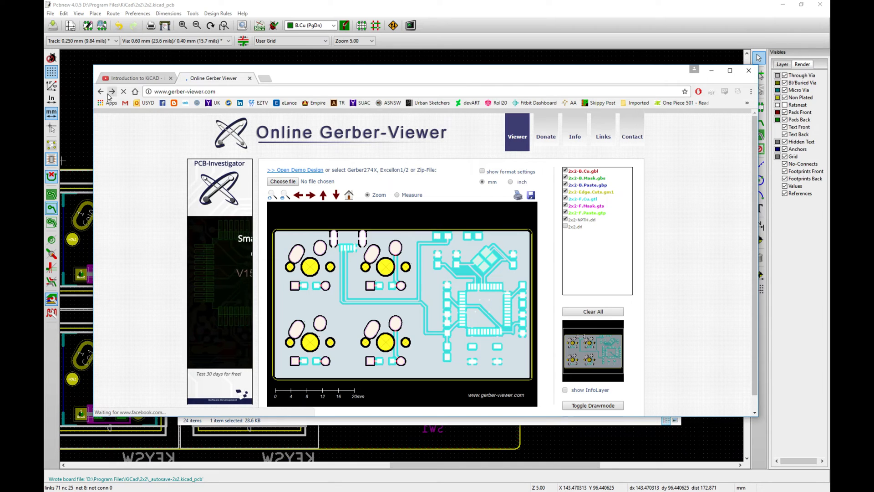
right_click(101, 92)
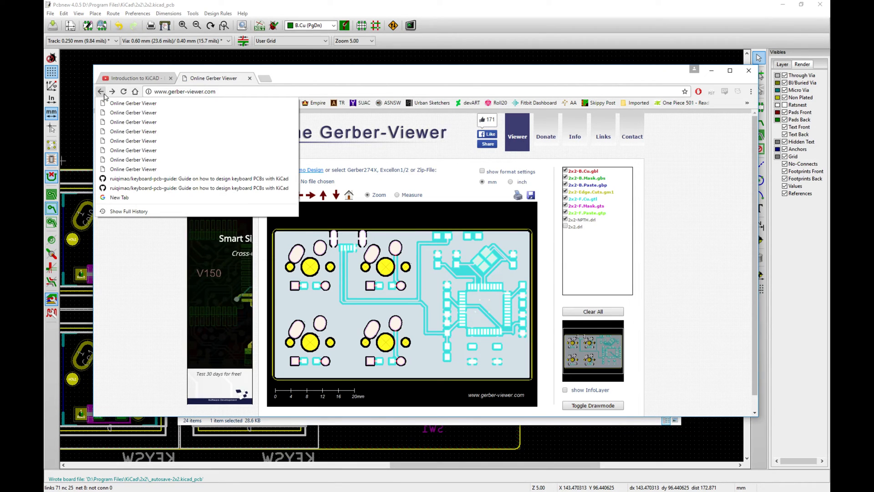
click(137, 178)
scroll(359, 236, down, 10)
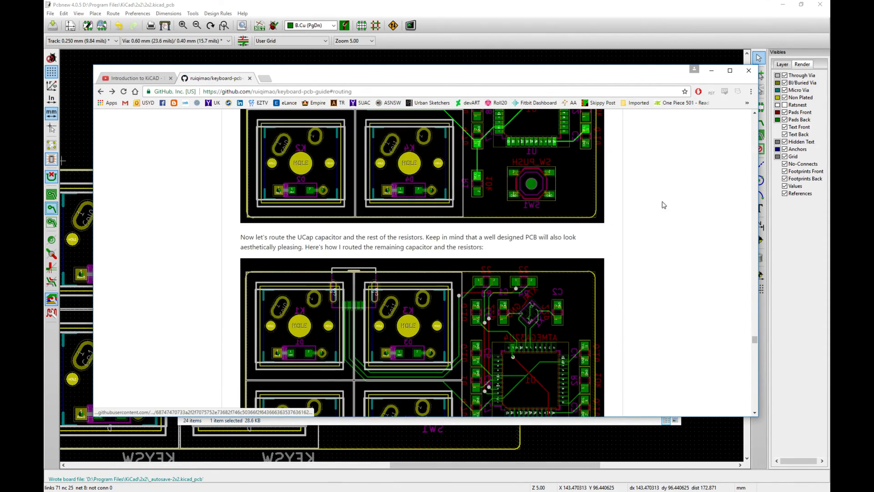
drag(753, 341, 754, 410)
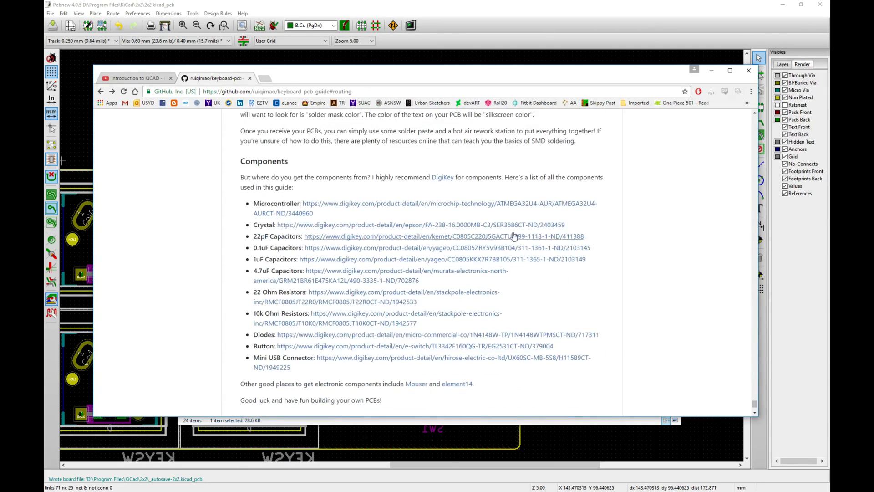
scroll(491, 250, up, 3)
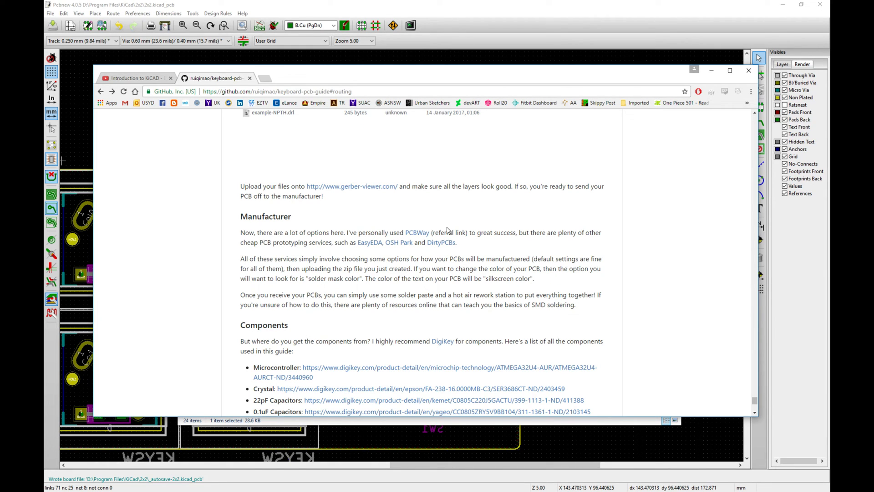
scroll(448, 221, down, 5)
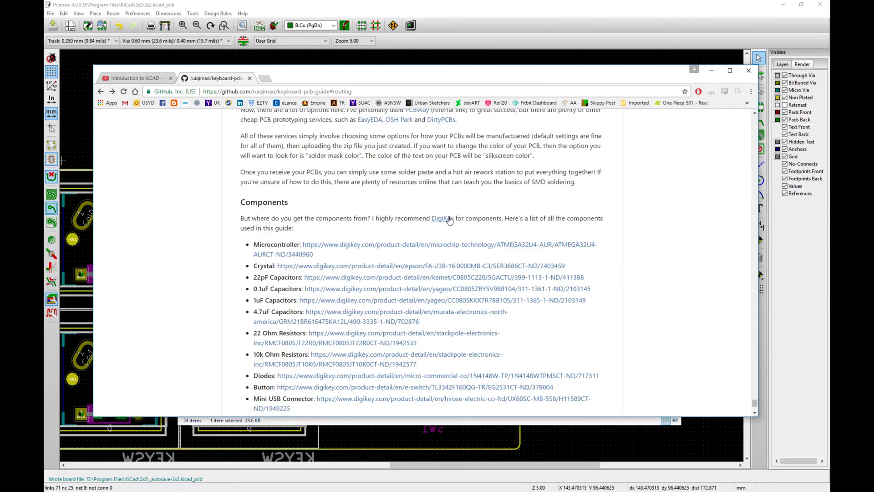
scroll(450, 219, down, 1)
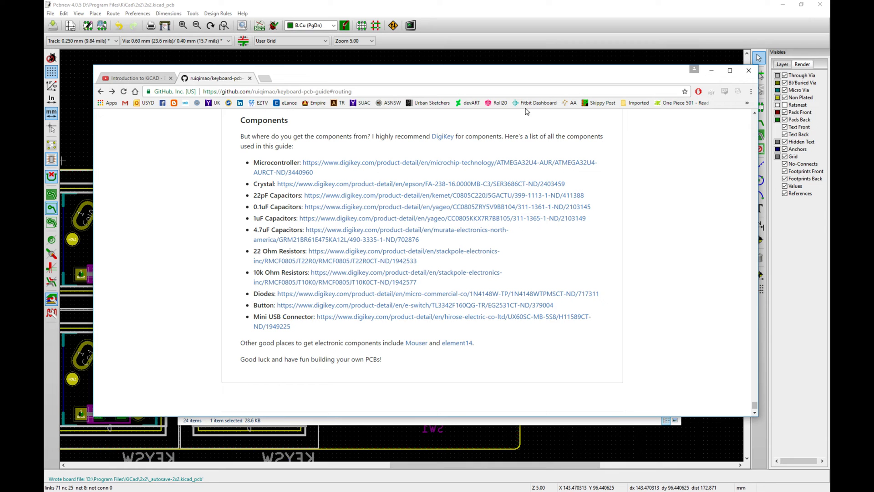
Step: Switch back to Pcbnew and review the complete 2x2 board layout, centred in the view
click(576, 12)
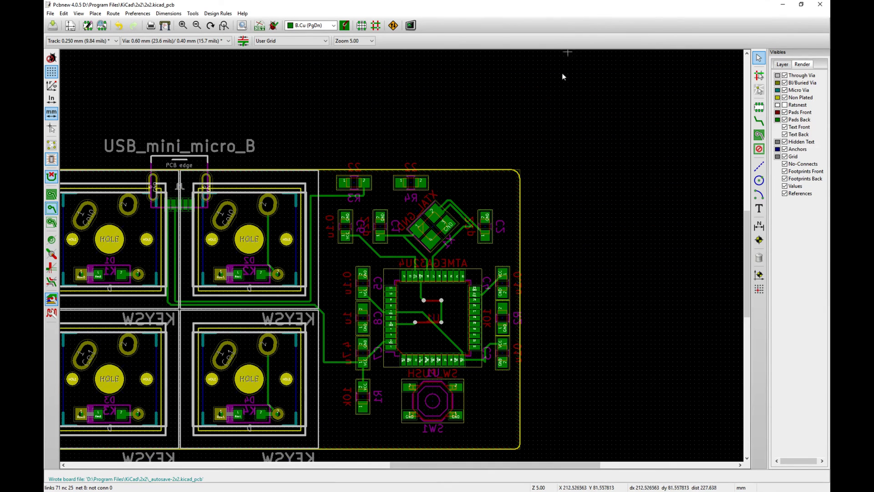
scroll(400, 254, down, 2)
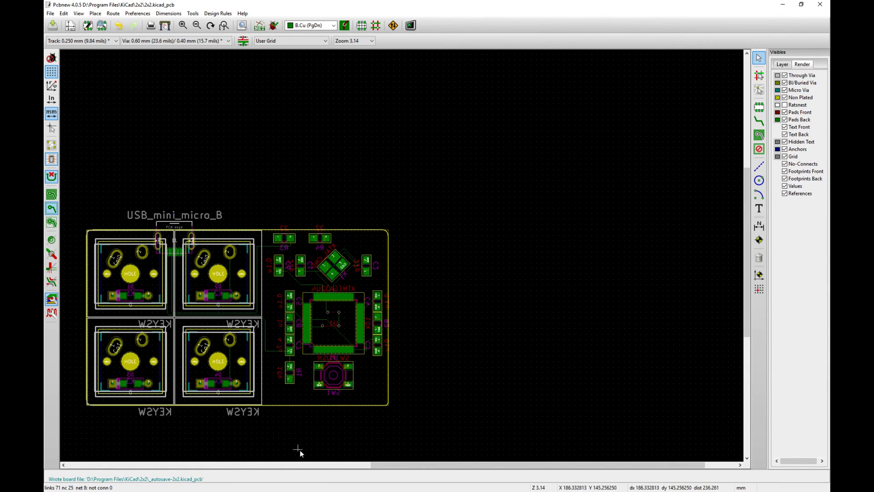
drag(388, 469, 329, 462)
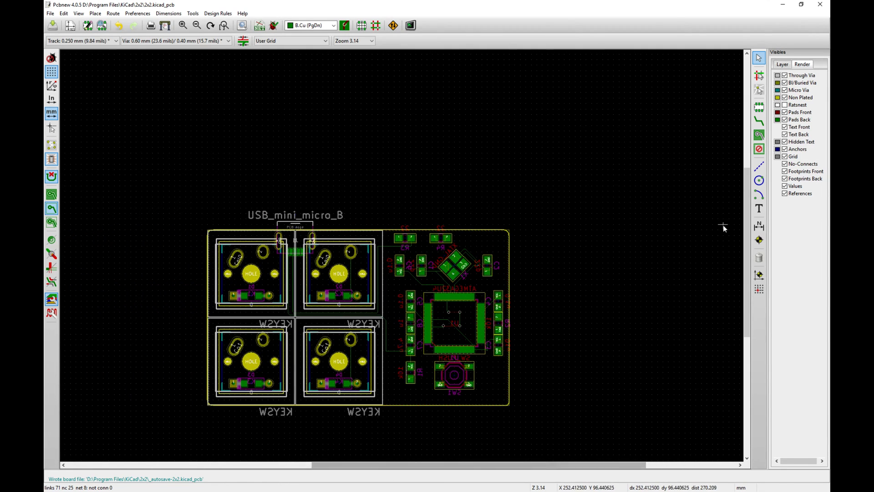
drag(746, 192, 747, 224)
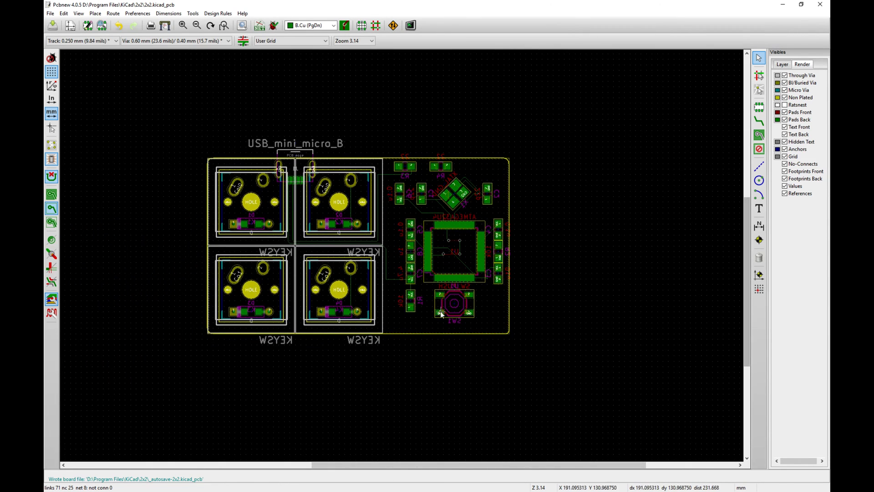
scroll(471, 149, up, 2)
drag(748, 262, 751, 237)
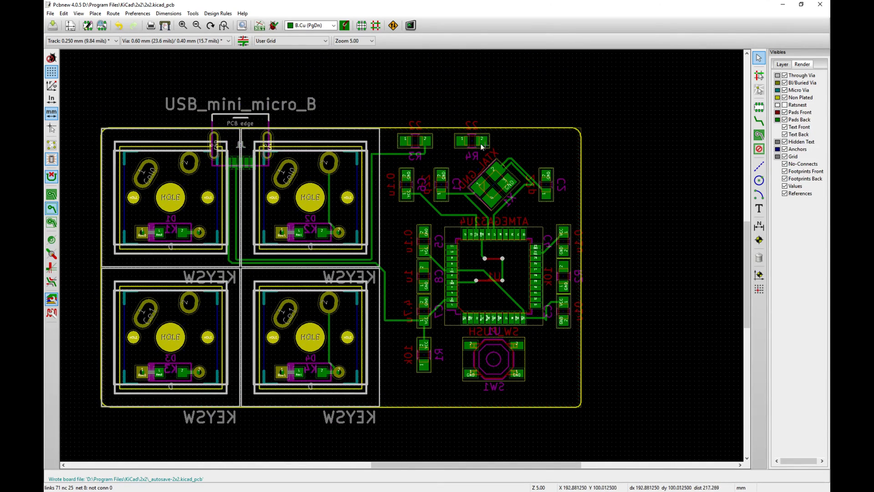